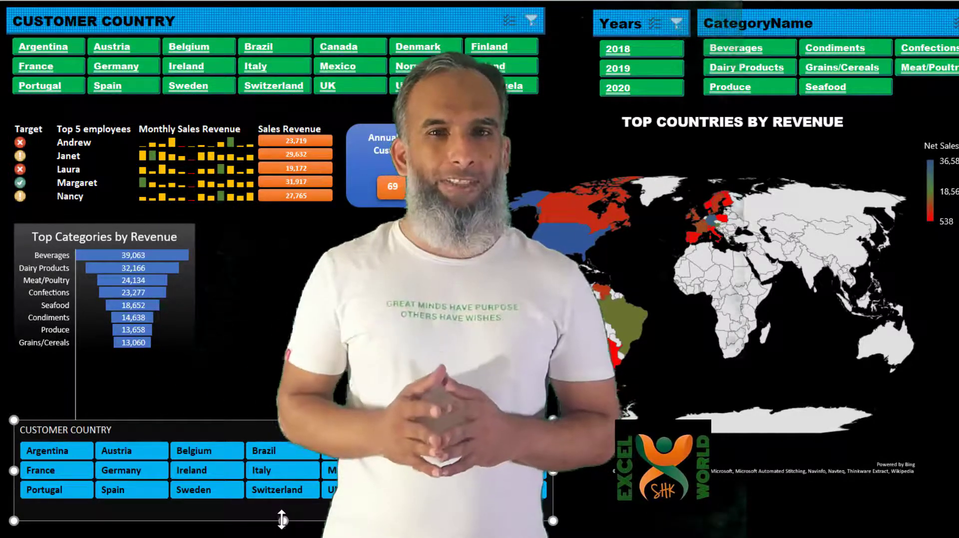
Step: Shorten the lower CUSTOMER COUNTRY slicer slightly and move it down into the dashboard's lower-left corner
drag(284, 520, 283, 508)
drag(342, 434, 326, 455)
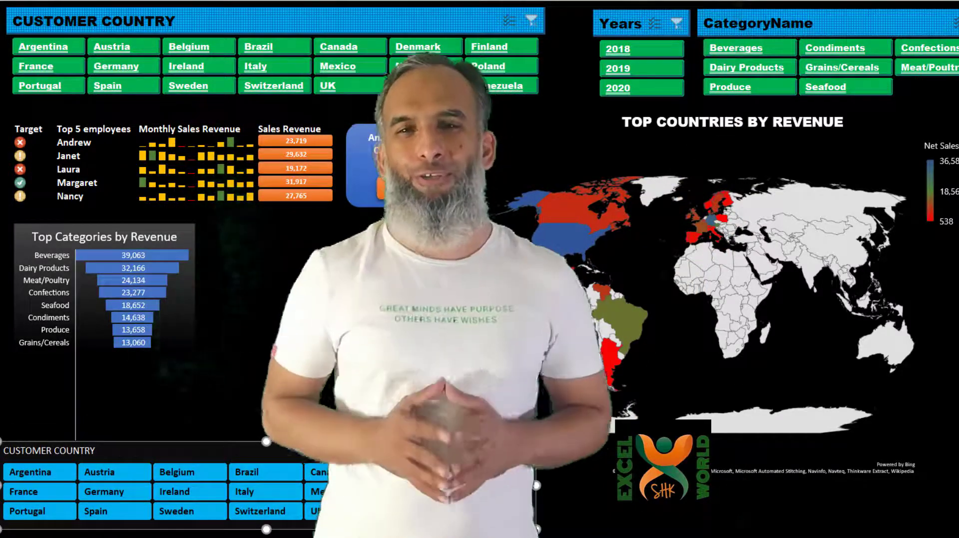
Step: Set the lower CUSTOMER COUNTRY slicer's buttons to 10 columns
click(732, 1)
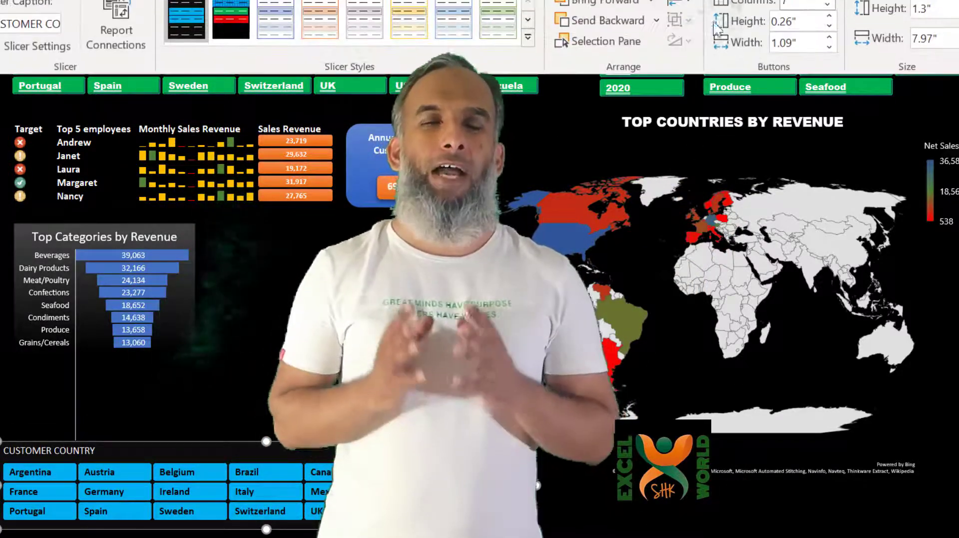
click(827, 6)
click(826, 5)
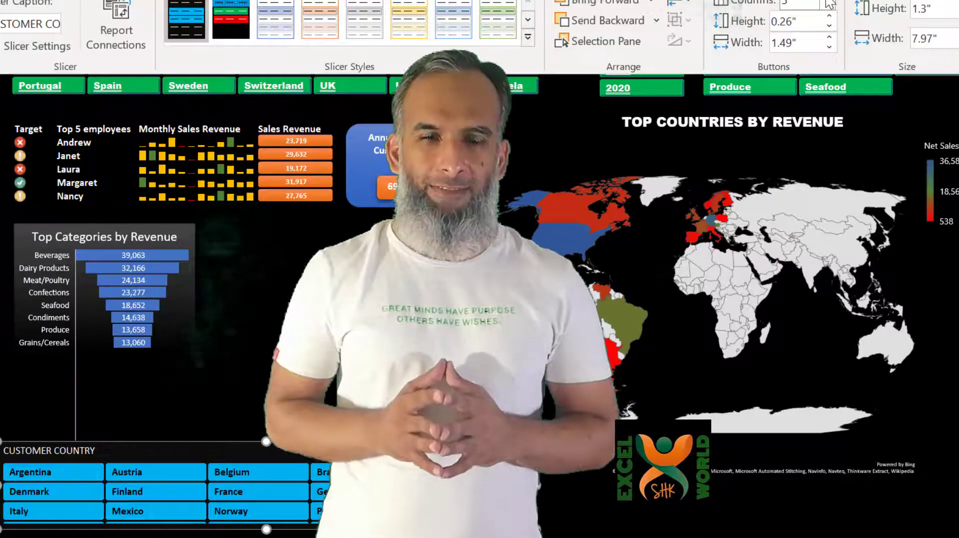
click(827, 1)
click(827, 2)
click(827, 1)
click(826, 2)
click(827, 1)
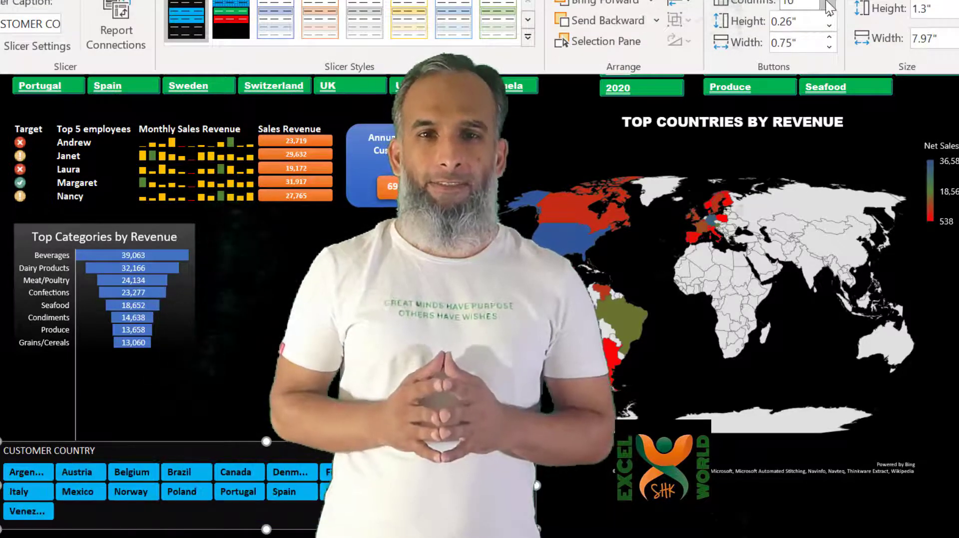
Step: Reduce the lower CUSTOMER COUNTRY slicer's buttons to 3 columns
click(827, 5)
click(827, 6)
click(827, 6)
click(826, 5)
click(827, 5)
click(827, 6)
click(827, 5)
click(827, 5)
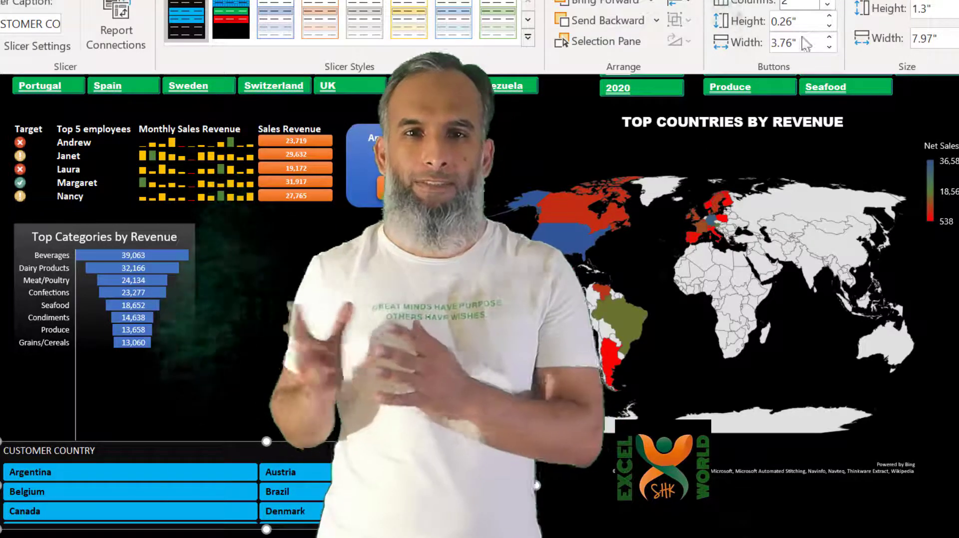
click(827, 2)
Step: Extend the lower CUSTOMER COUNTRY slicer upward so more country rows fit, and deselect it
click(266, 442)
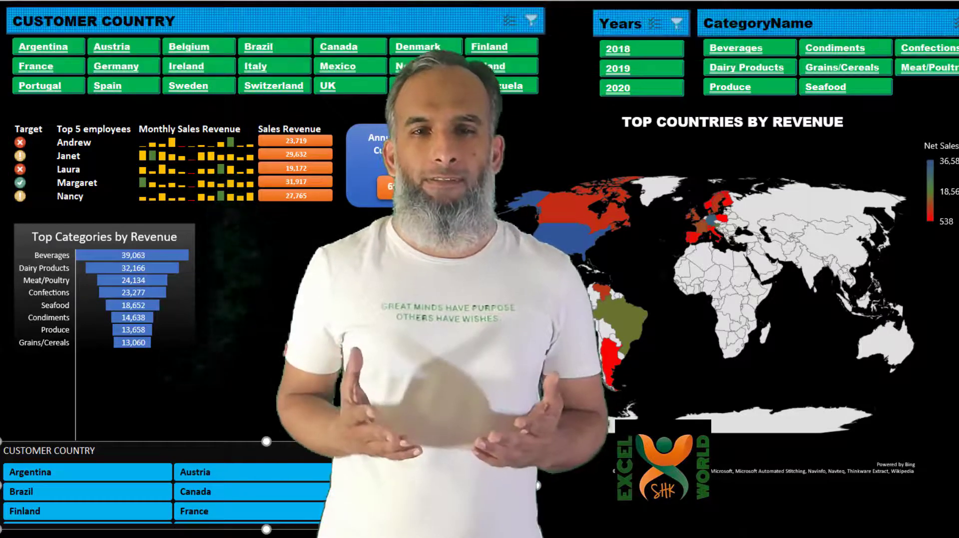
drag(266, 442, 266, 376)
click(589, 504)
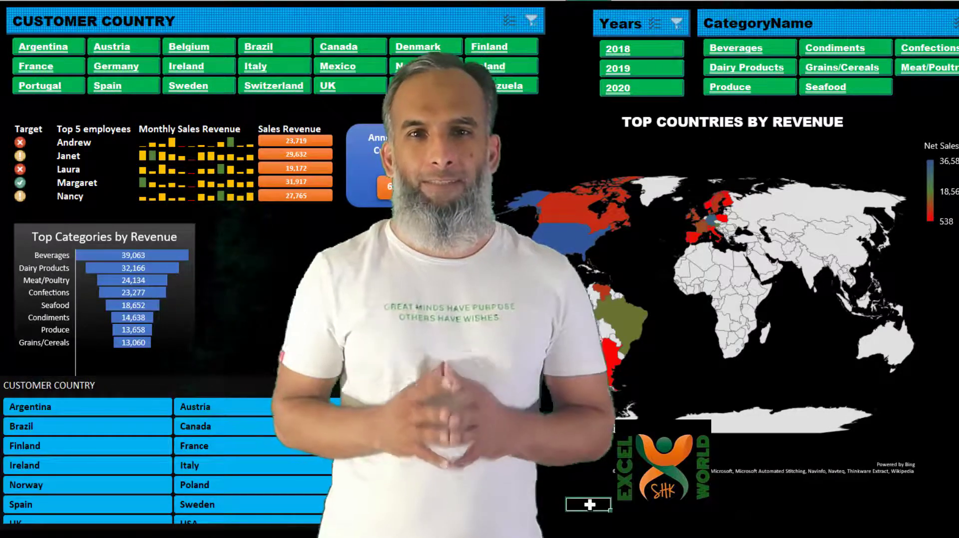
Step: Filter the dashboard in turn by Argentina, Germany and Italy with the upper CUSTOMER COUNTRY slicer
click(57, 47)
click(143, 67)
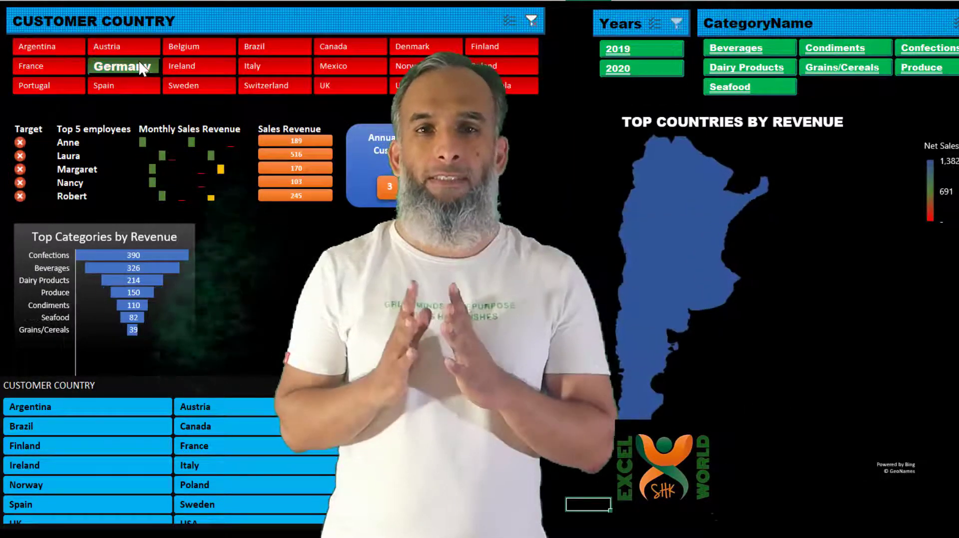
click(305, 69)
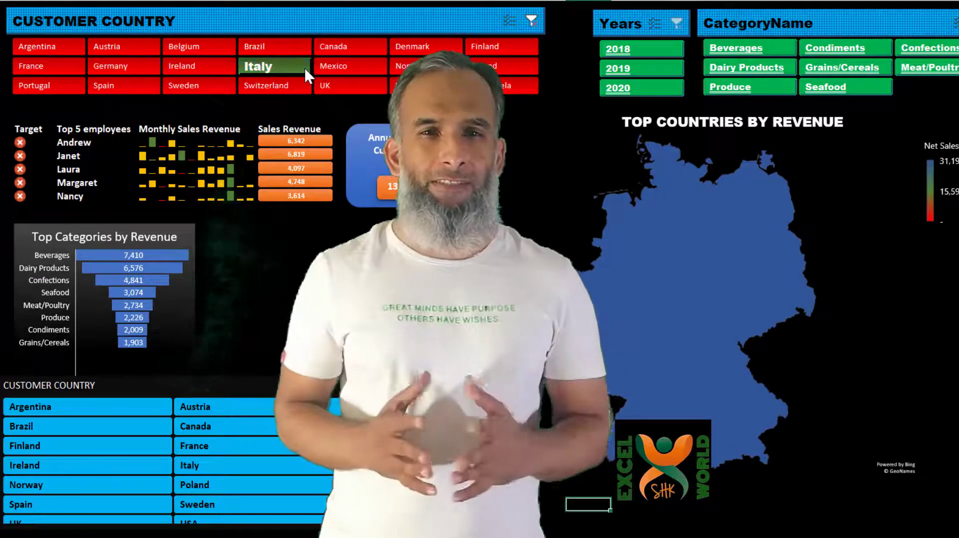
Step: Add Mexico, Norway, Brazil and Austria to the customer country filter
click(365, 70)
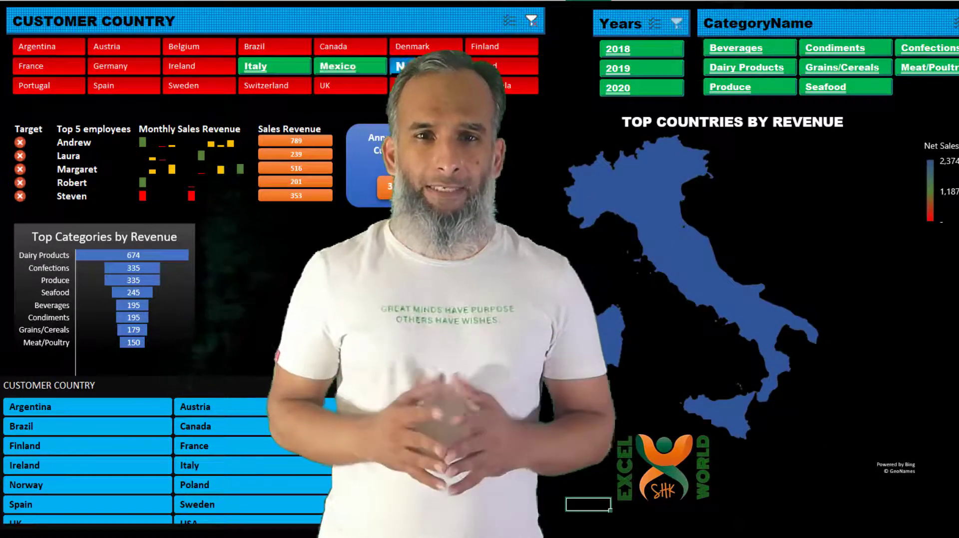
click(403, 67)
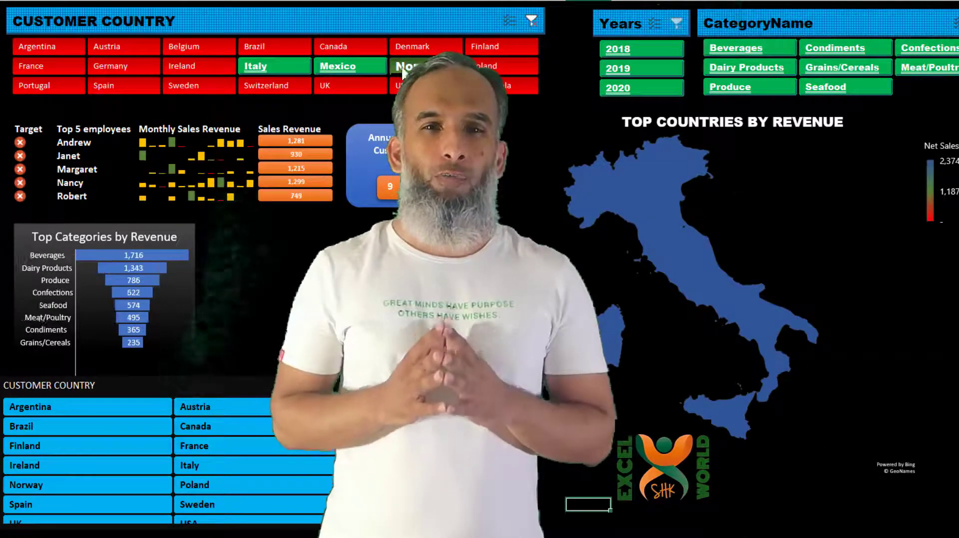
click(277, 44)
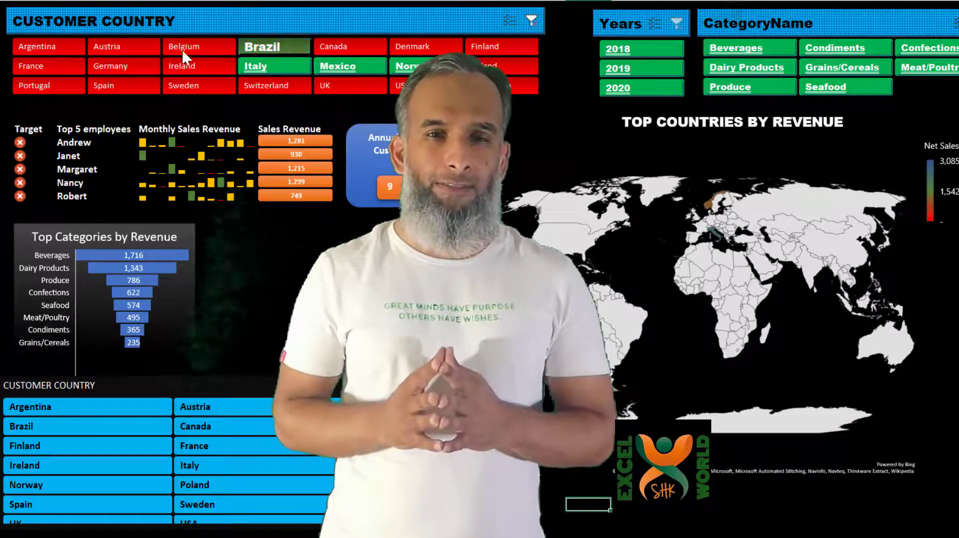
click(130, 50)
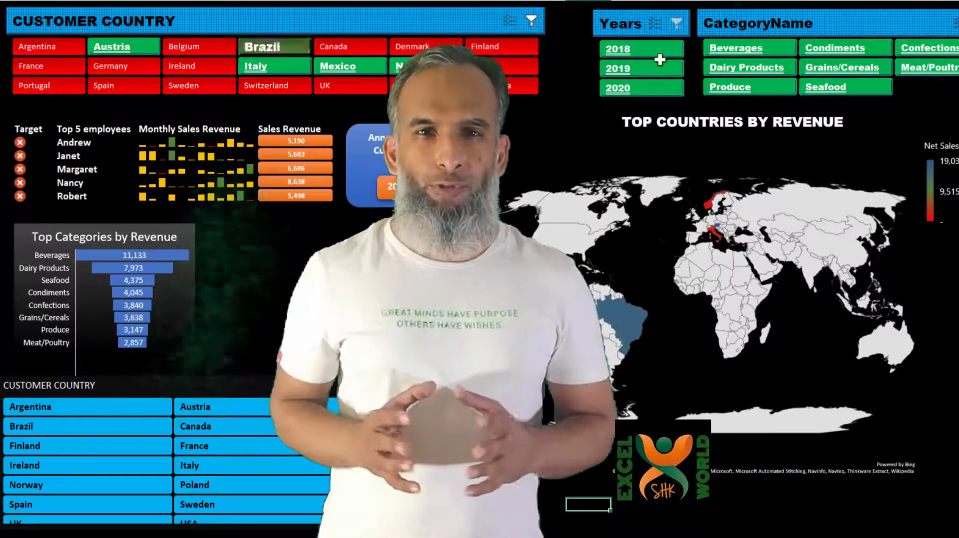
Step: Limit the CategoryName filter to Condiments and Dairy Products
click(856, 73)
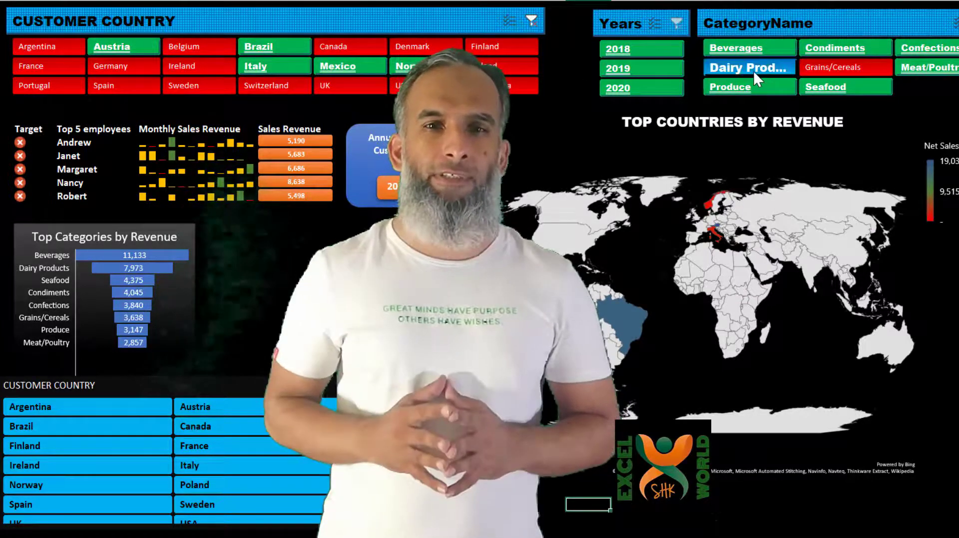
click(754, 71)
click(864, 49)
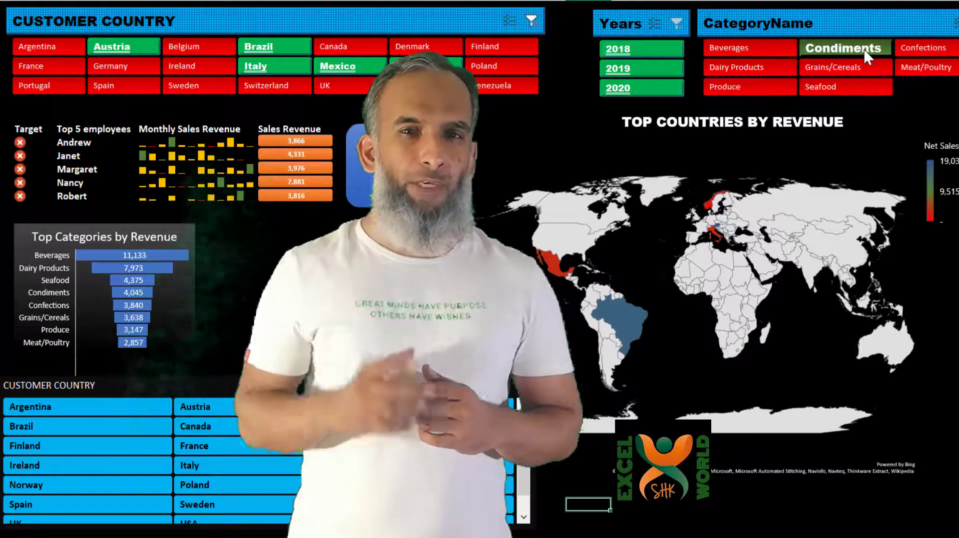
click(754, 67)
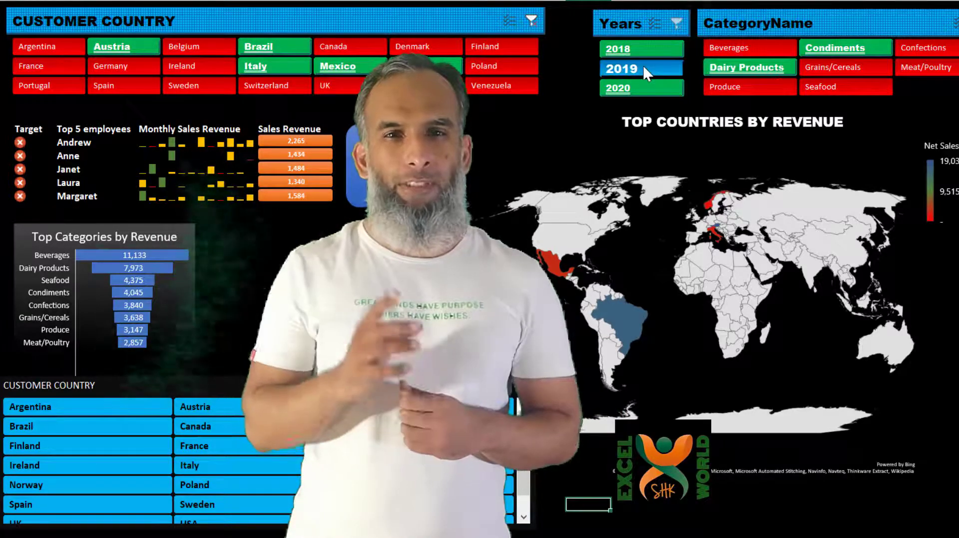
Step: Exclude 2019 from the Years filter, and toggle Canada and Ireland in the lower CUSTOMER COUNTRY slicer
click(645, 70)
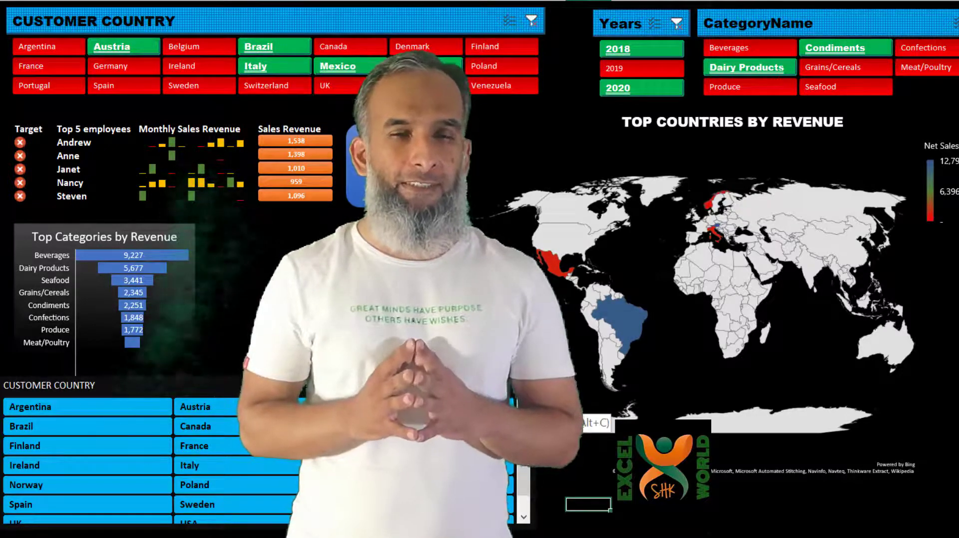
click(214, 431)
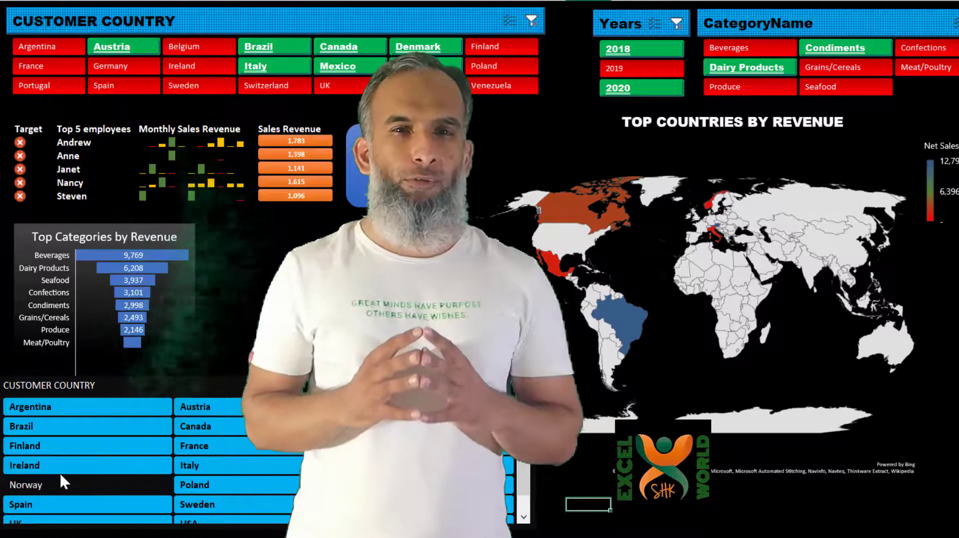
click(58, 469)
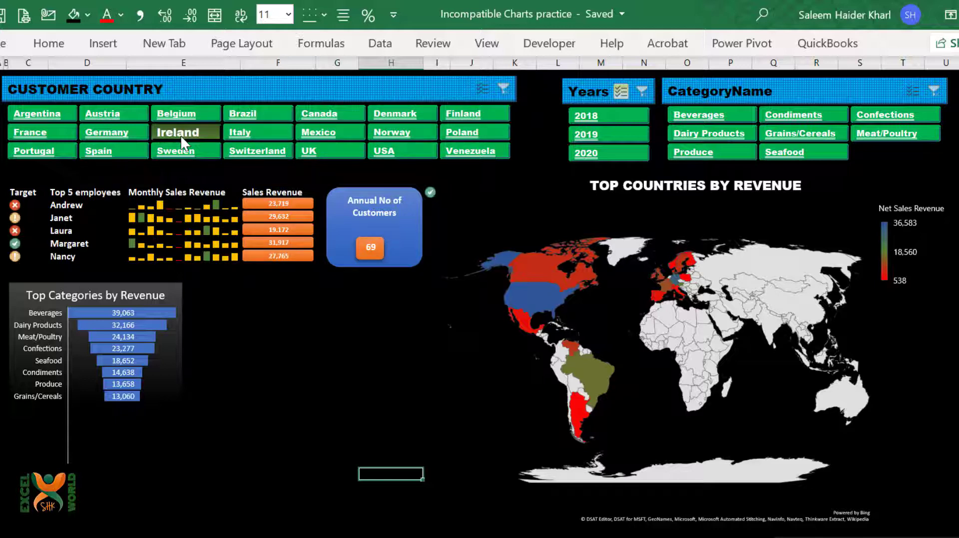
Step: Filter the finished dashboard's customer countries to Brazil and Belgium
click(247, 113)
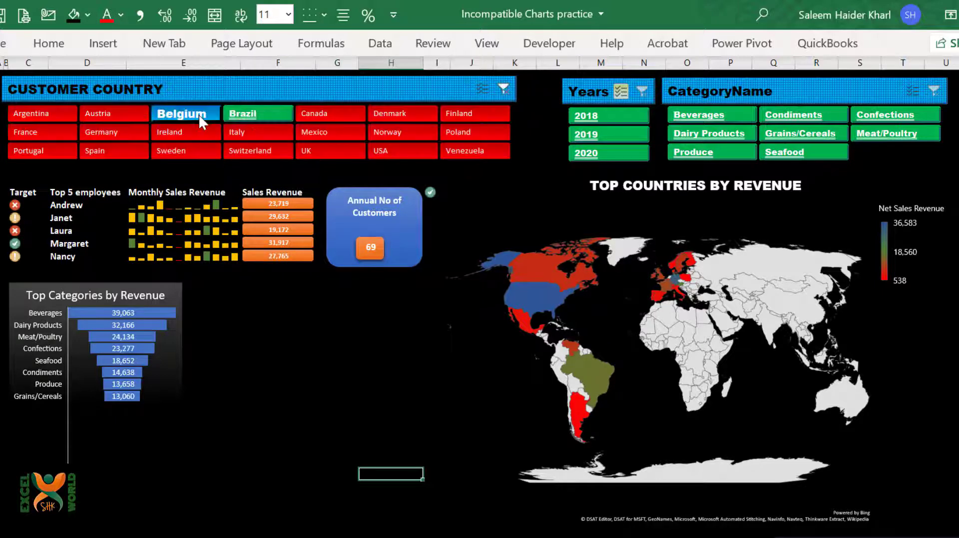
ctrl+click(199, 114)
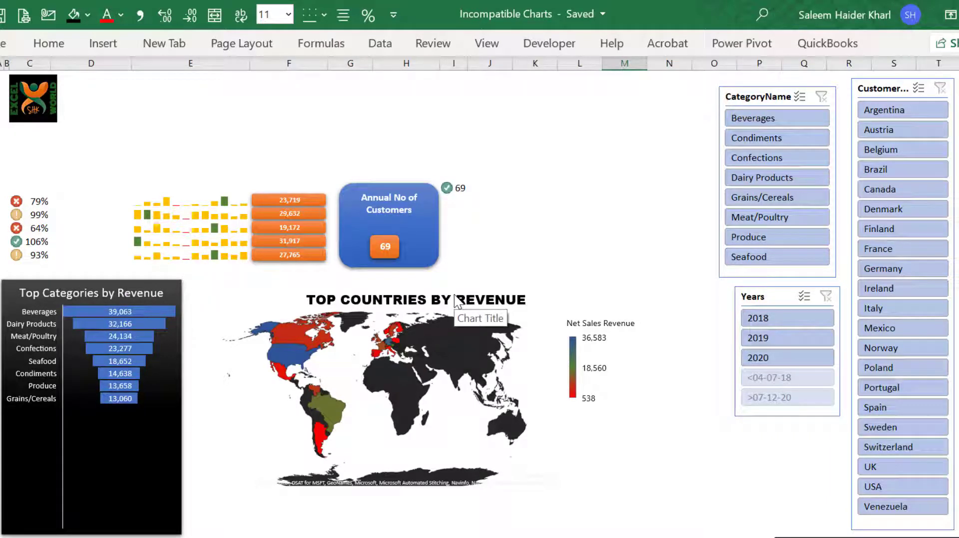
Step: Delete the CategoryName, customer country and Years slicers from the unformatted dashboard sheet
click(753, 98)
key(Delete)
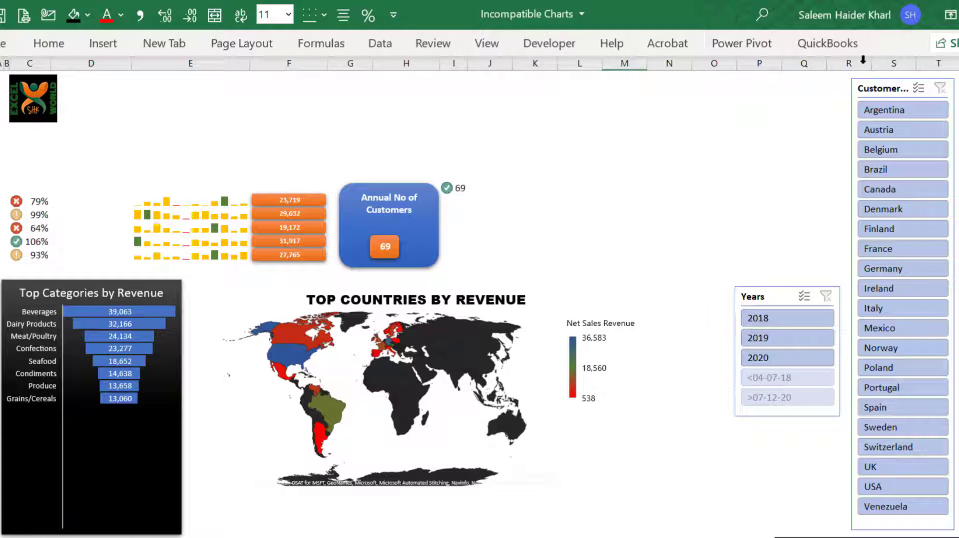
click(882, 89)
key(Delete)
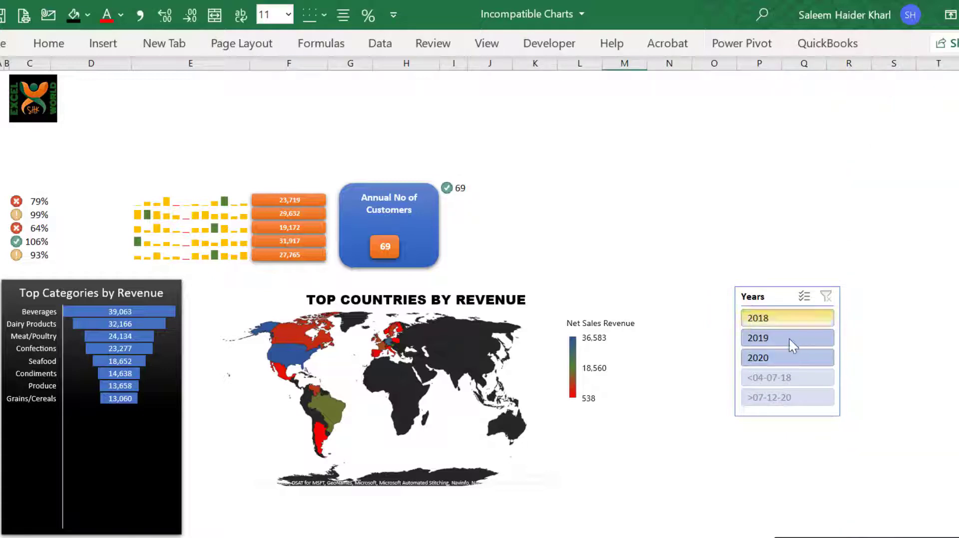
click(755, 295)
key(Delete)
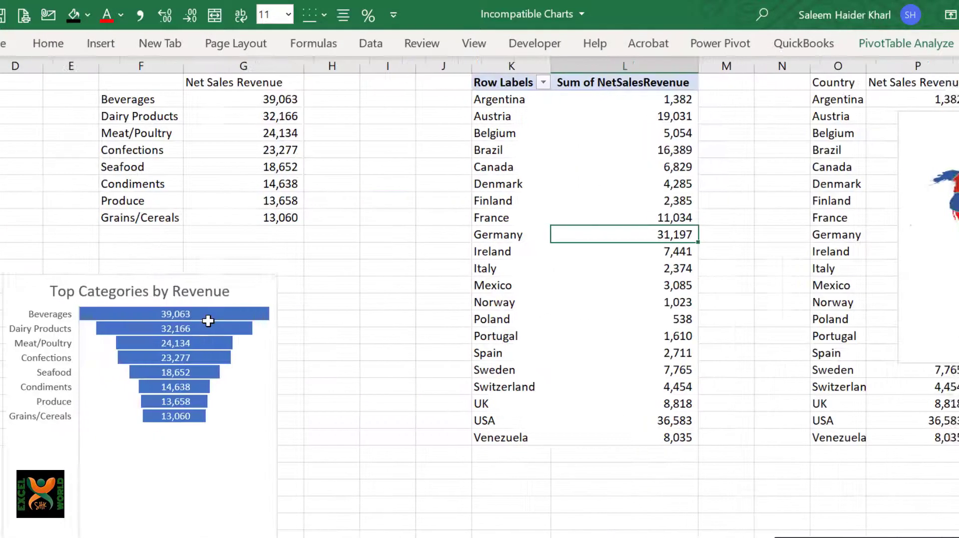
Step: Select a value cell in the category pivot table that sums TotalCost
scroll(208, 320, left, 3)
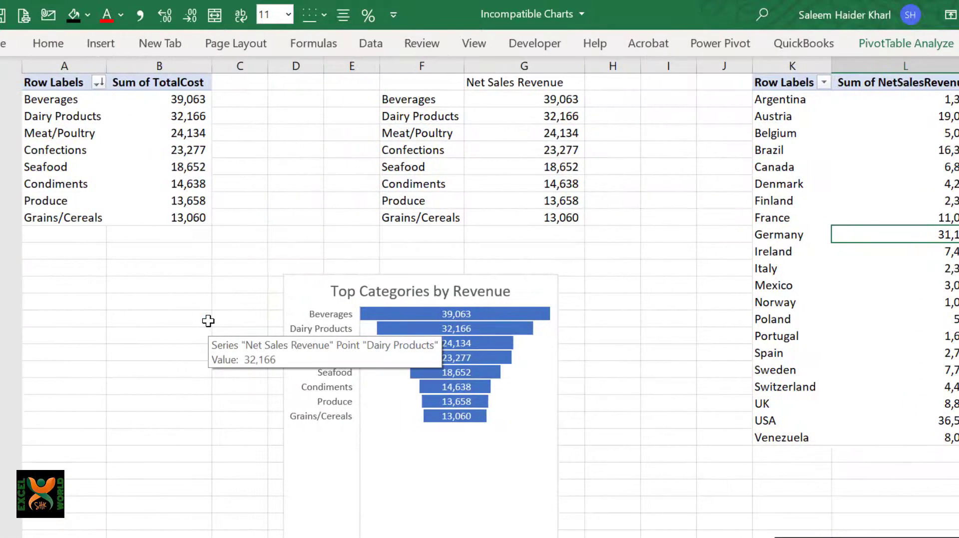
scroll(97, 140, right, 1)
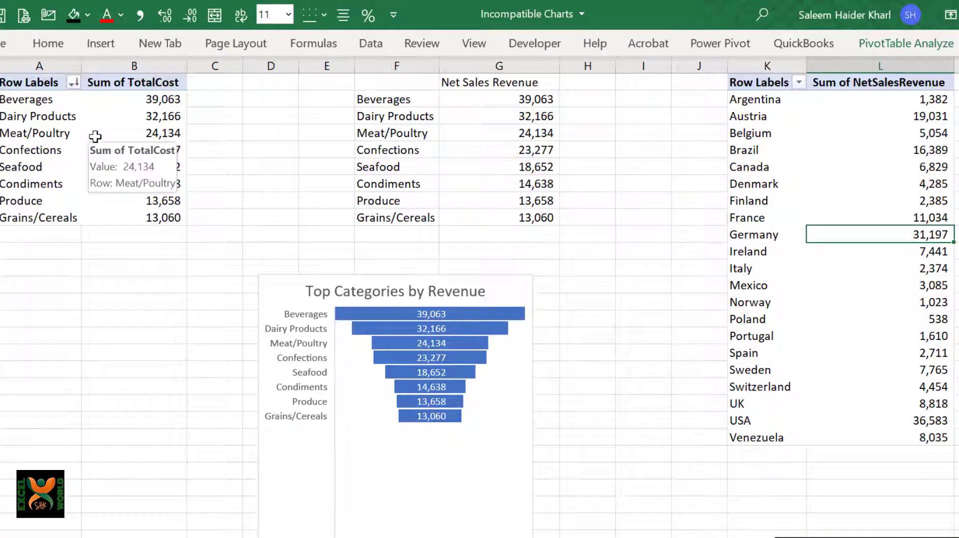
click(95, 136)
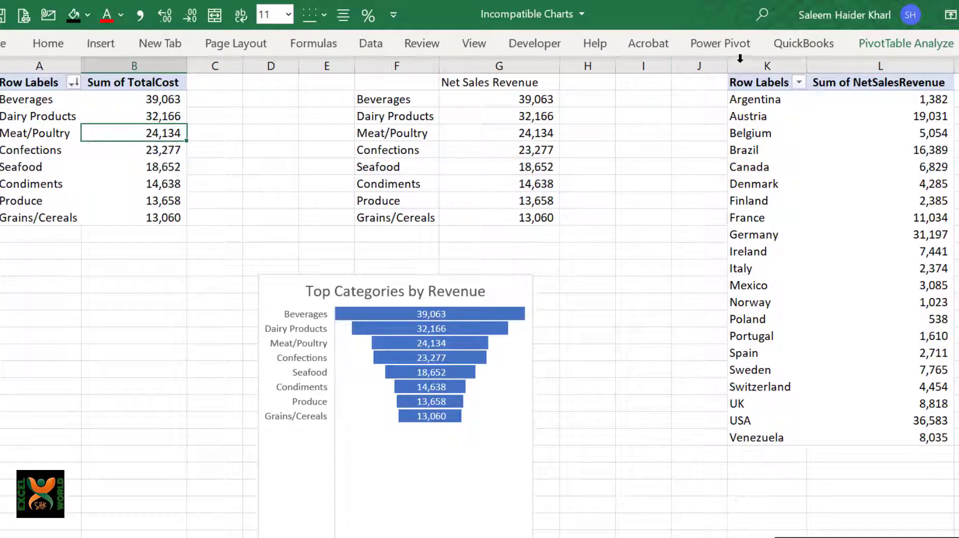
click(103, 50)
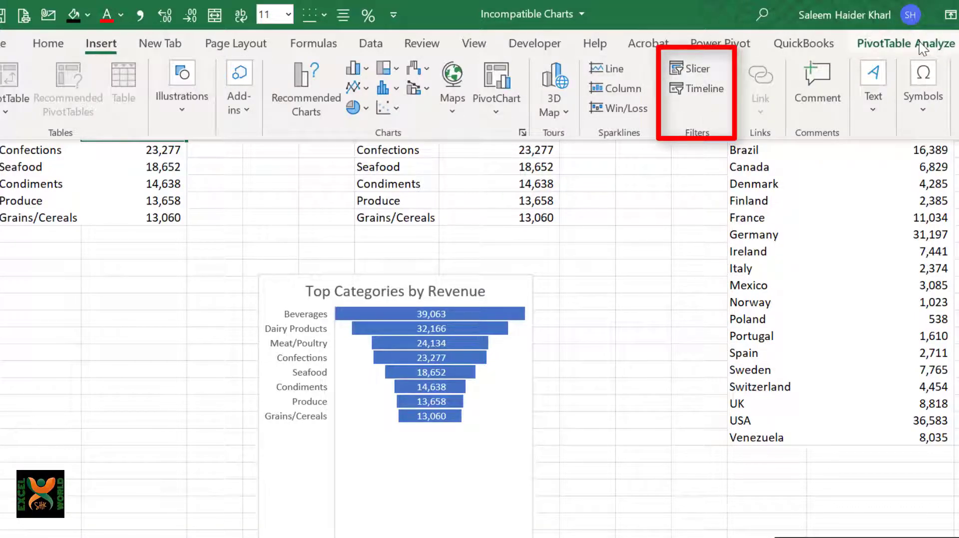
click(85, 211)
click(86, 212)
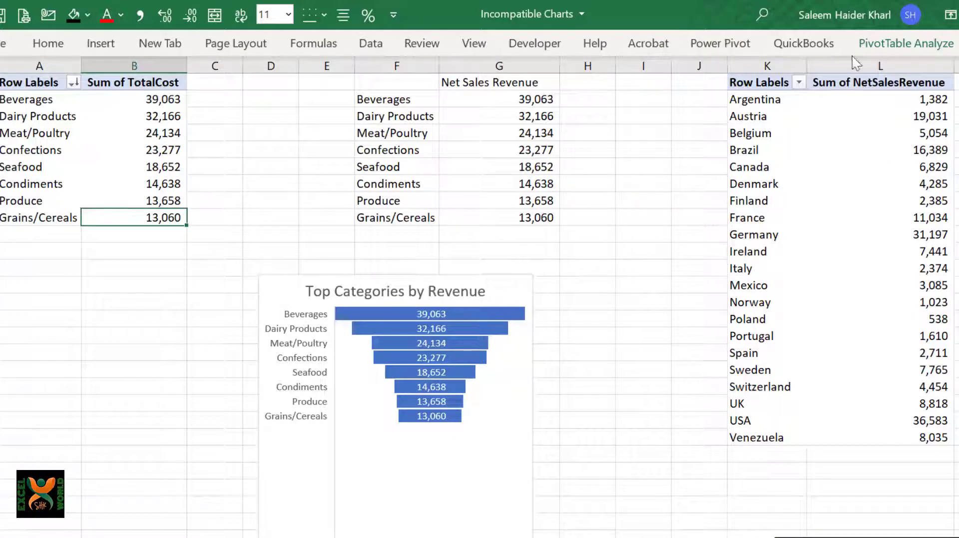
click(927, 41)
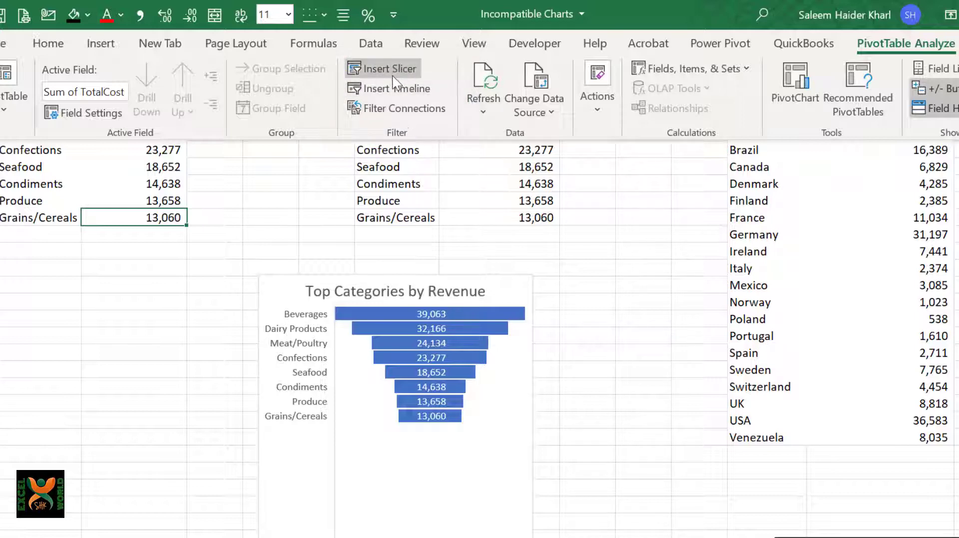
Step: Insert slicers for CategoryName, CustomerCountry and Years from the category pivot table
click(906, 45)
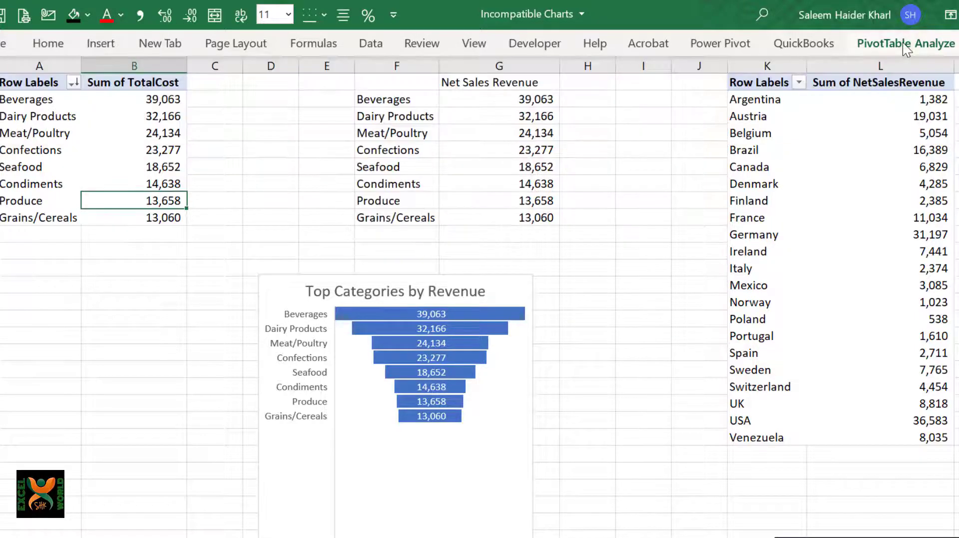
click(906, 45)
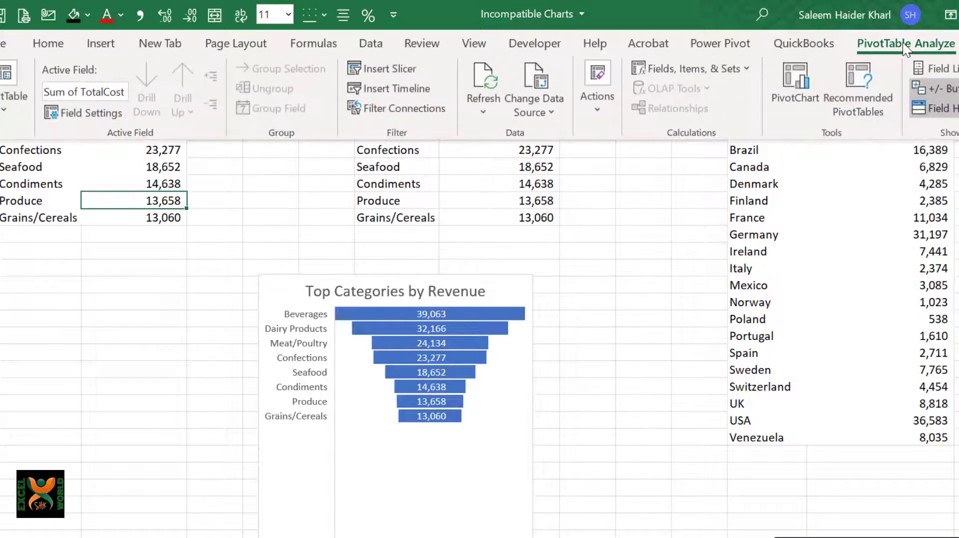
click(398, 70)
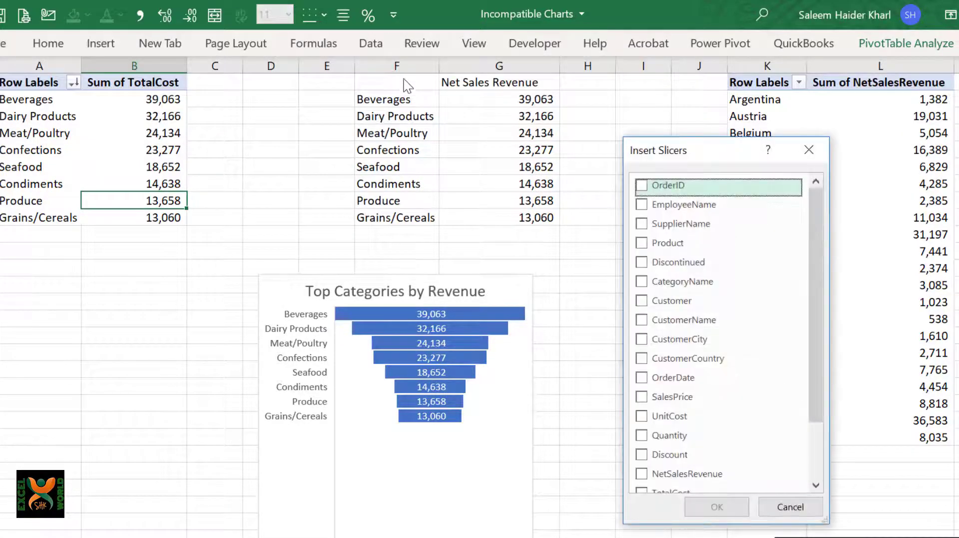
click(650, 358)
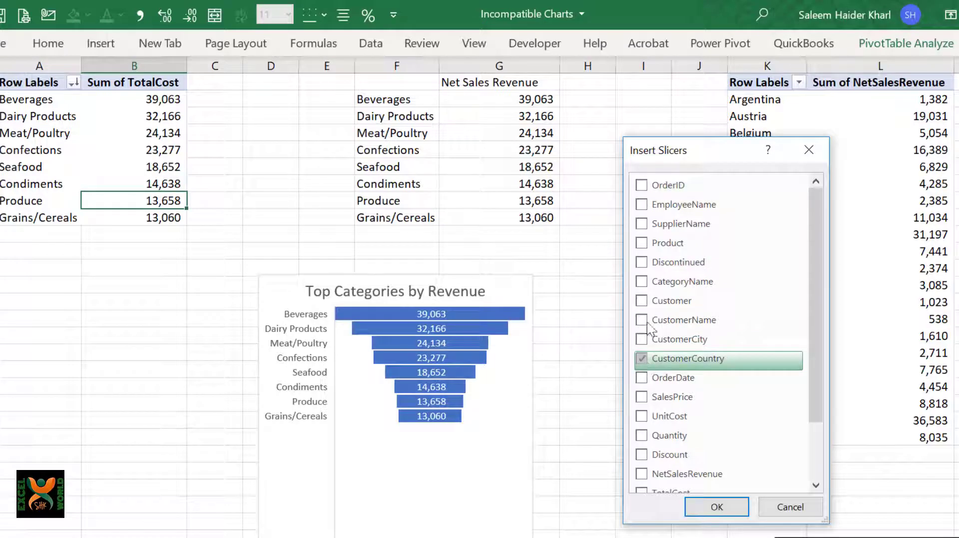
click(640, 289)
drag(816, 334, 825, 448)
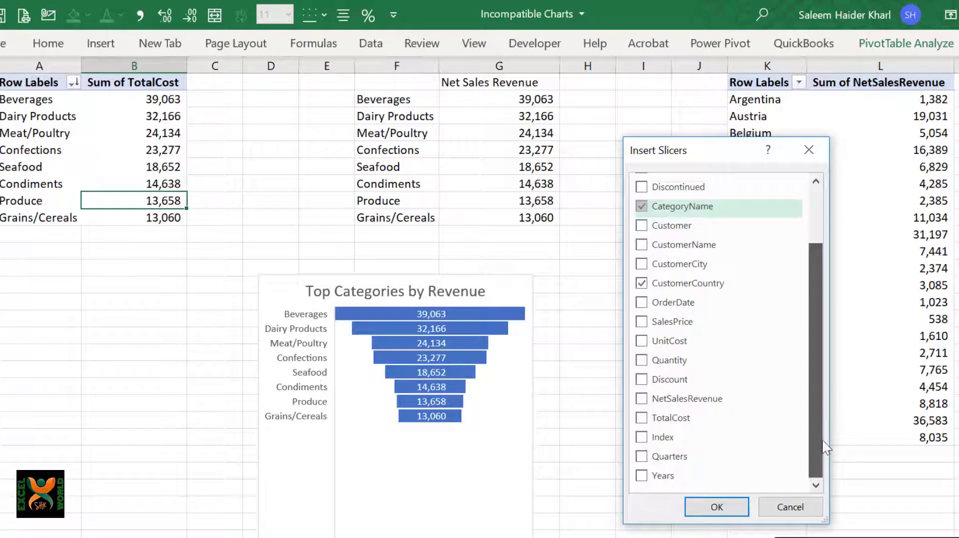
click(643, 477)
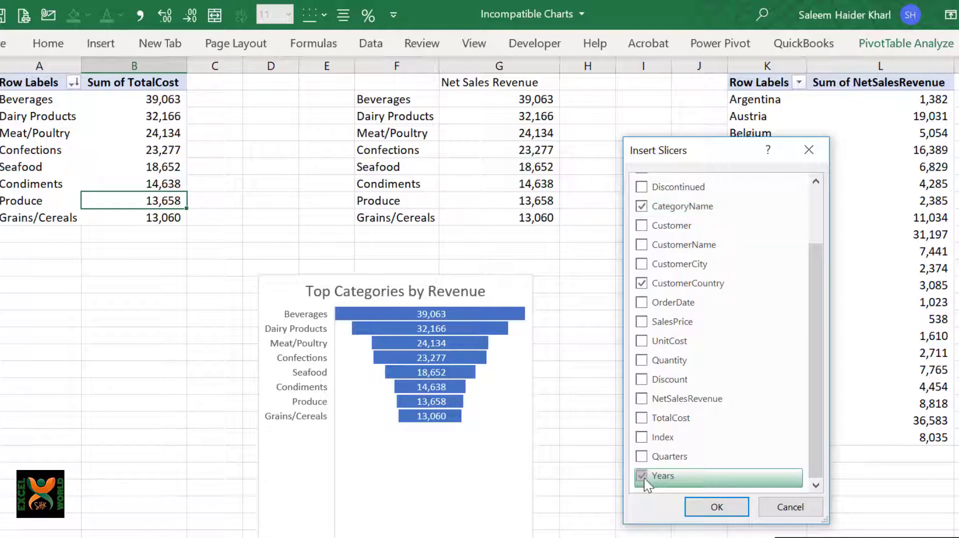
click(717, 507)
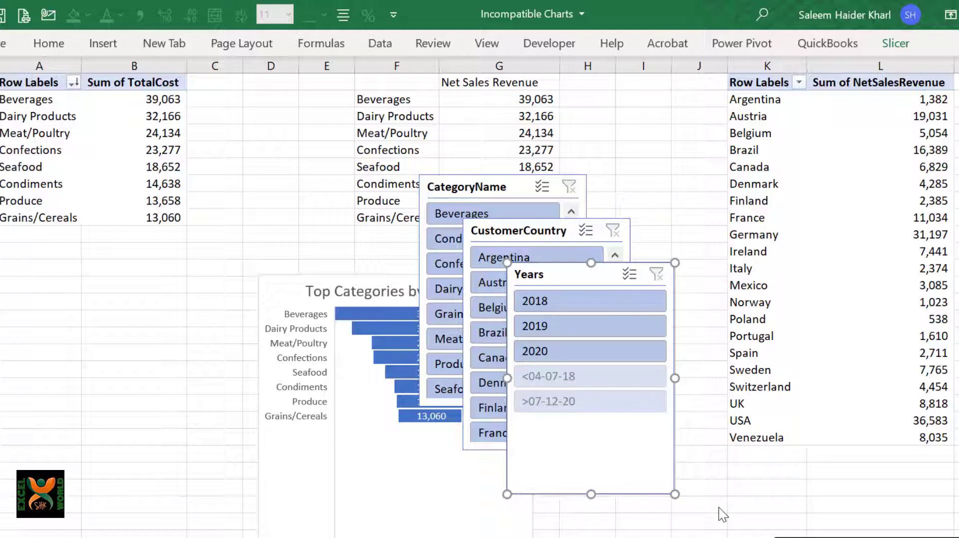
Step: Move the CategoryName, CustomerCountry and Years slicers together from the pivot sheet to the dashboard sheet by cutting and pasting
ctrl+click(489, 233)
ctrl+click(454, 185)
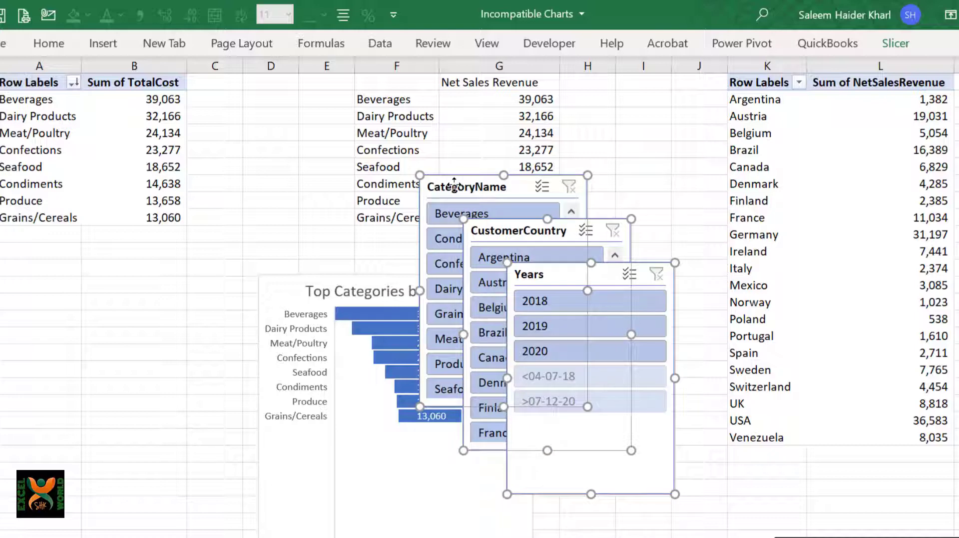
key(ctrl+x)
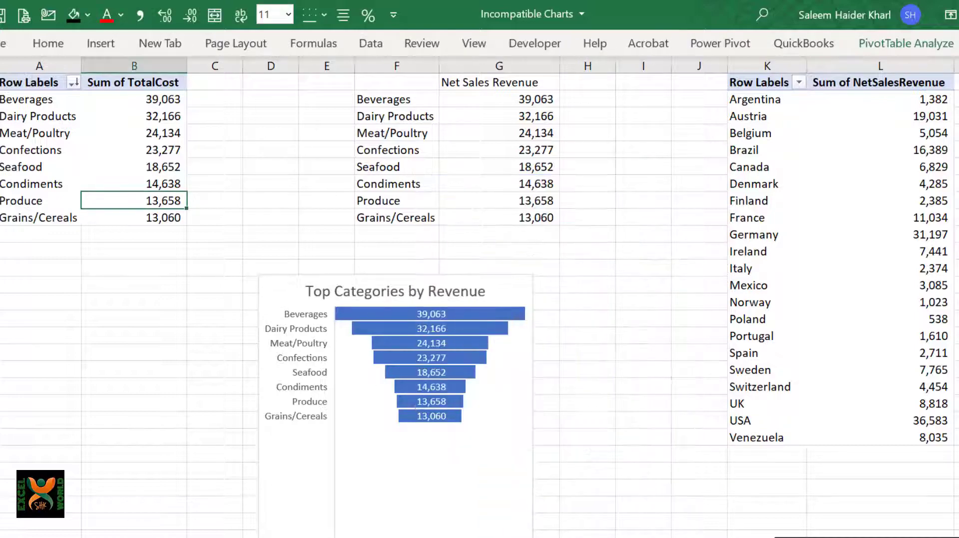
click(140, 537)
click(646, 228)
key(ctrl+v)
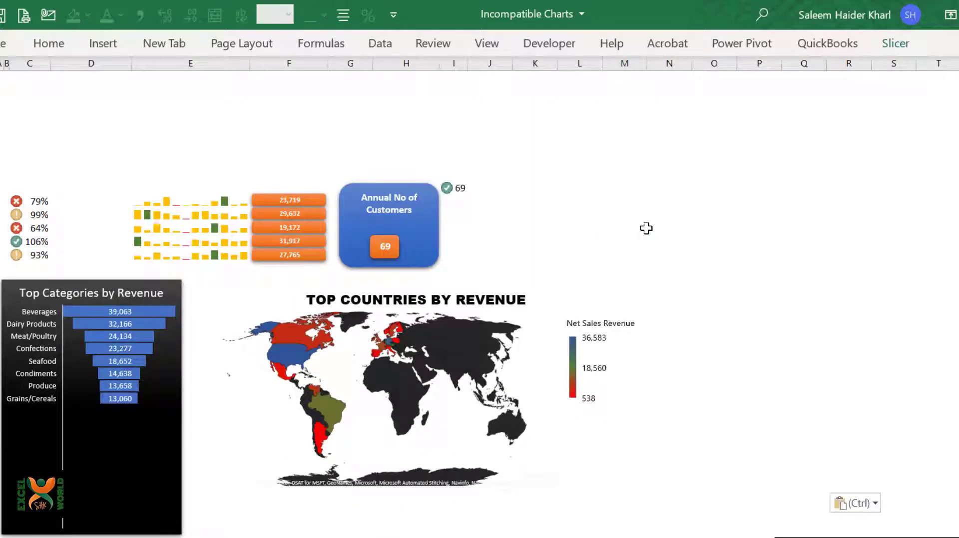
Step: Spread the overlapping slicers out beside the charts, with Years first, CategoryName in the middle and CustomerCountry last
click(635, 491)
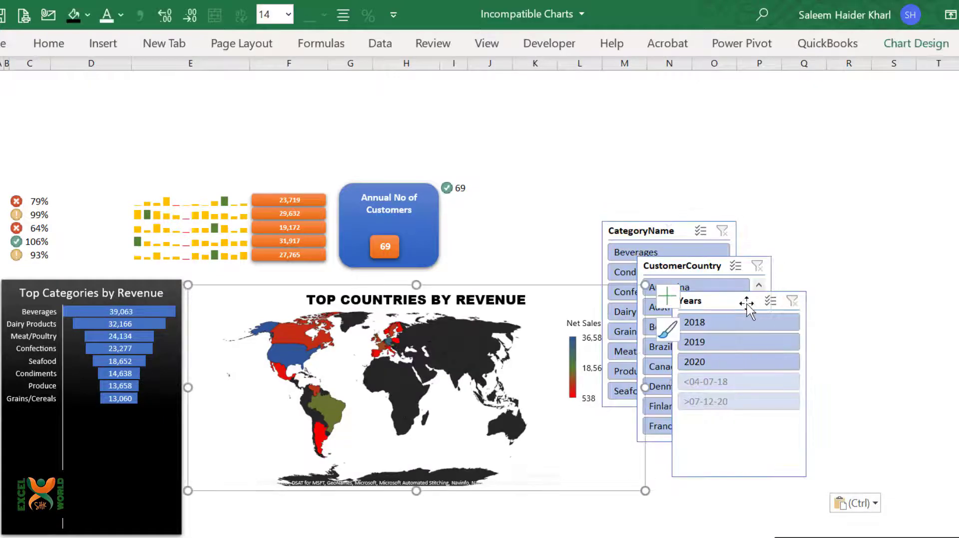
drag(740, 305, 766, 143)
drag(613, 231, 878, 128)
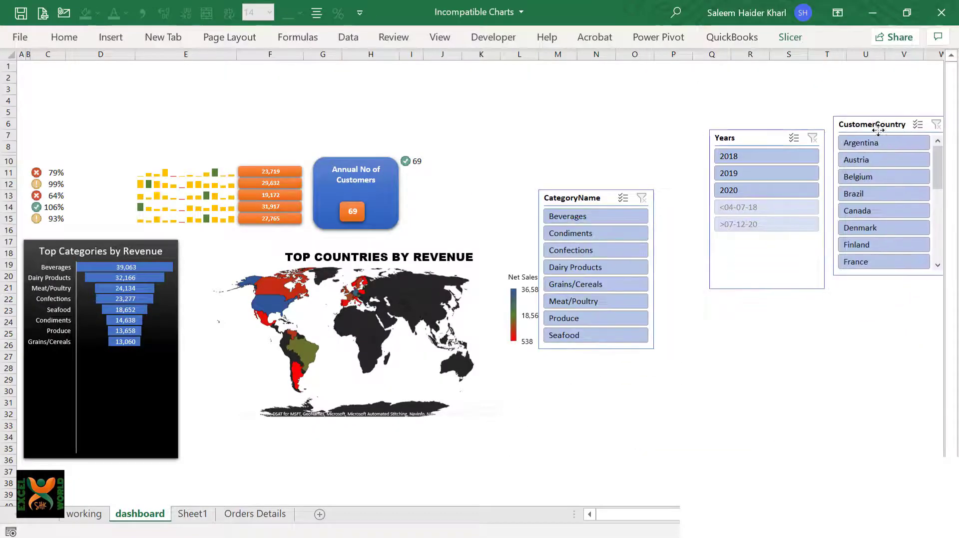
drag(751, 139, 577, 114)
click(650, 348)
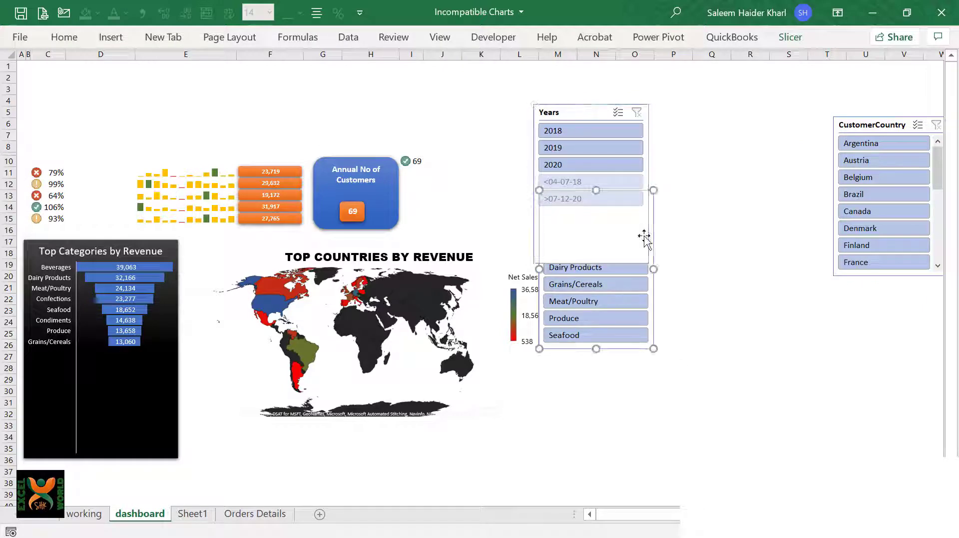
drag(651, 193, 789, 130)
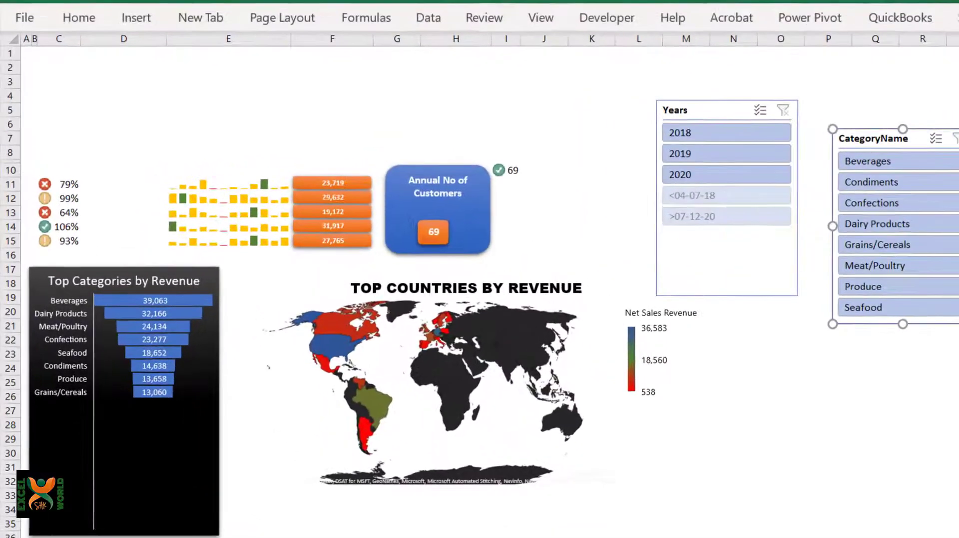
Step: Examine the July 2018 order dates in the OrderDate filter of the Orders Details sheet
click(298, 531)
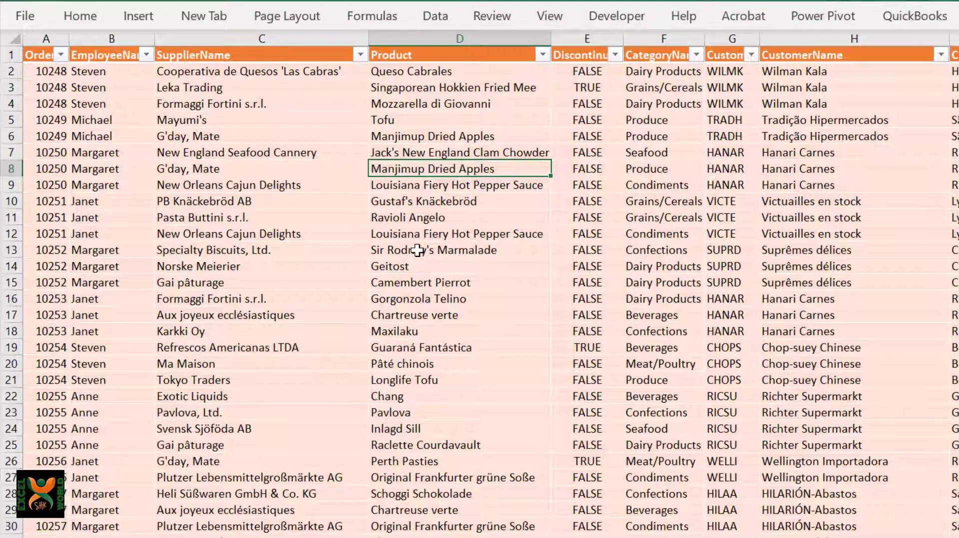
scroll(417, 250, right, 5)
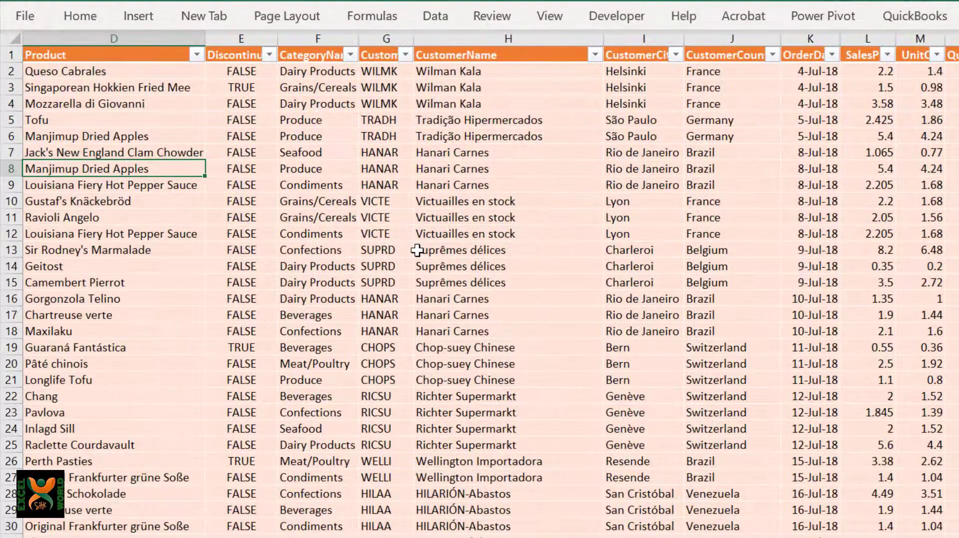
click(831, 55)
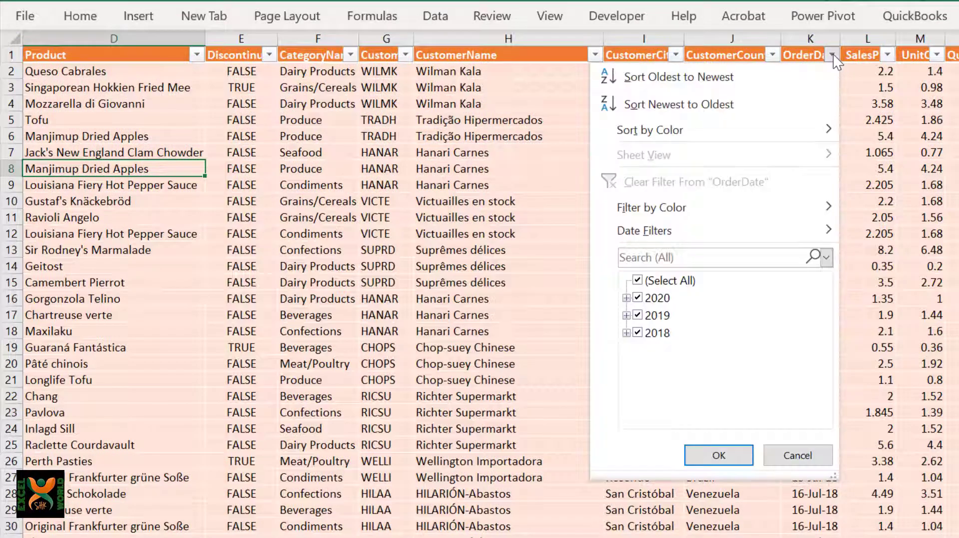
click(627, 333)
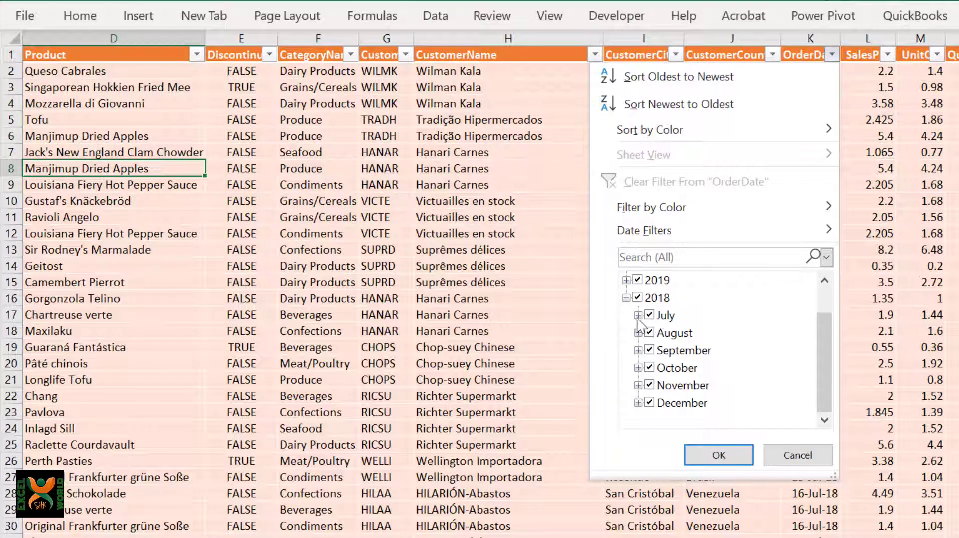
click(638, 316)
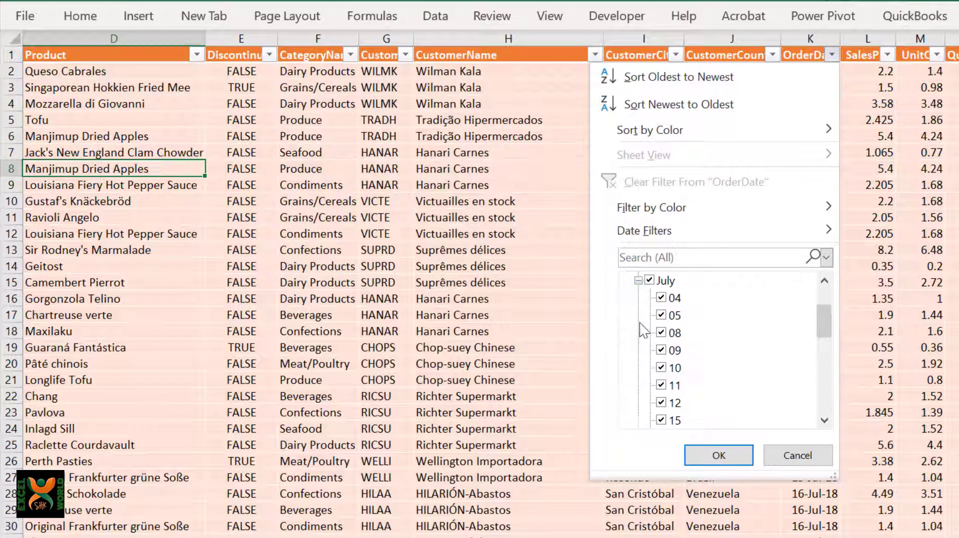
click(639, 280)
Step: Examine the December 2020 order dates in the OrderDate filter, leaving the data unfiltered
drag(824, 335, 825, 317)
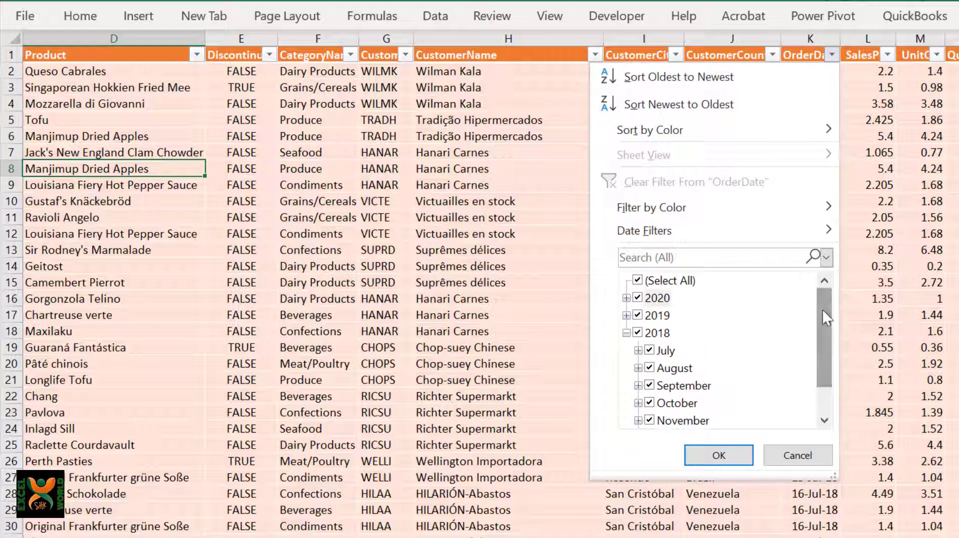
click(626, 298)
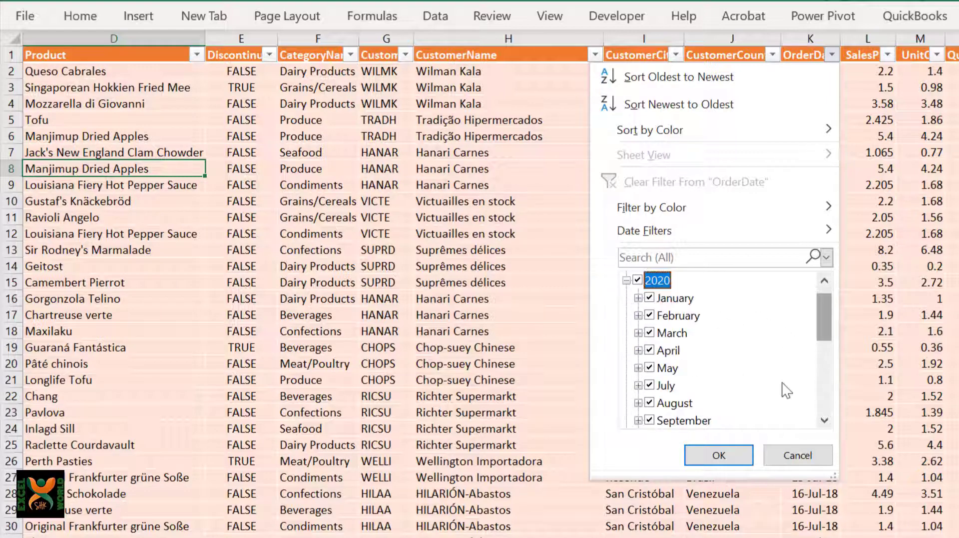
click(827, 364)
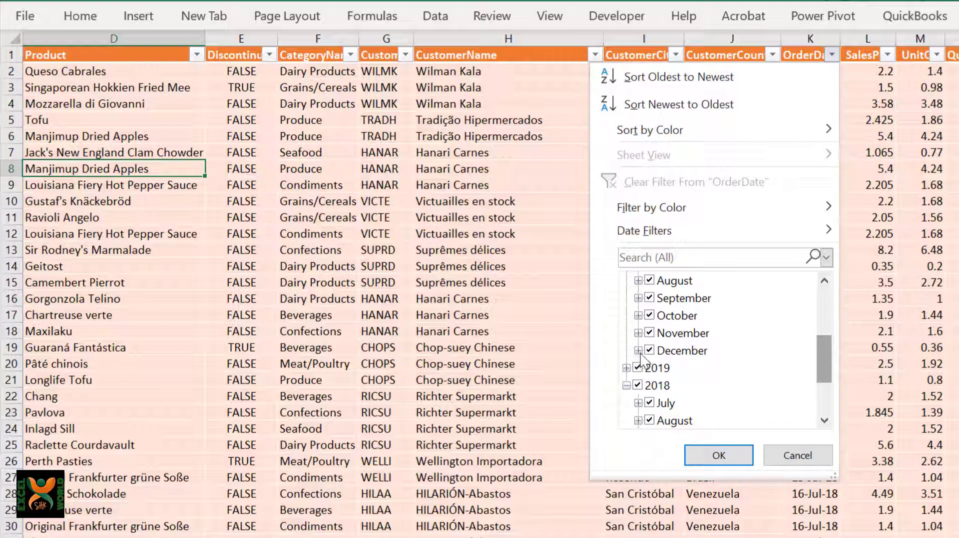
click(639, 350)
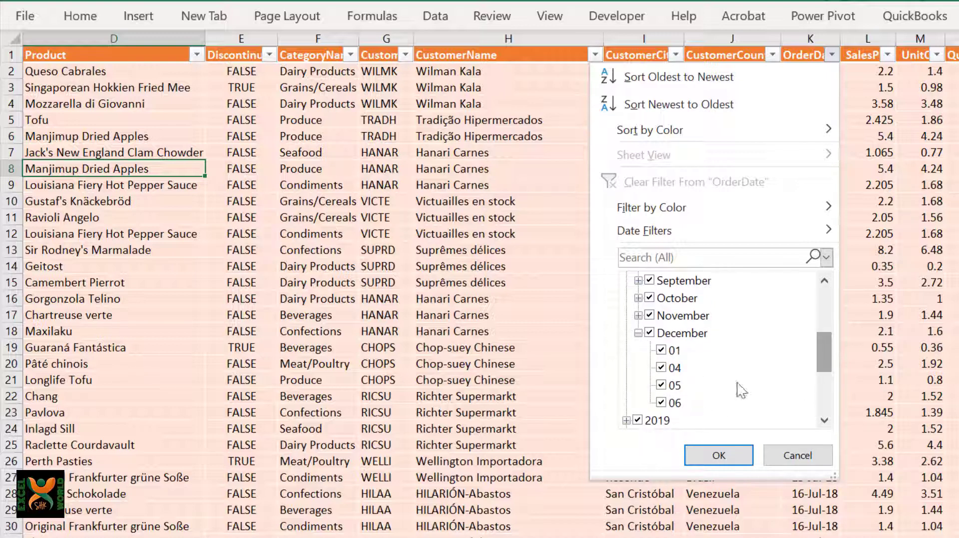
scroll(741, 390, up, 4)
click(797, 454)
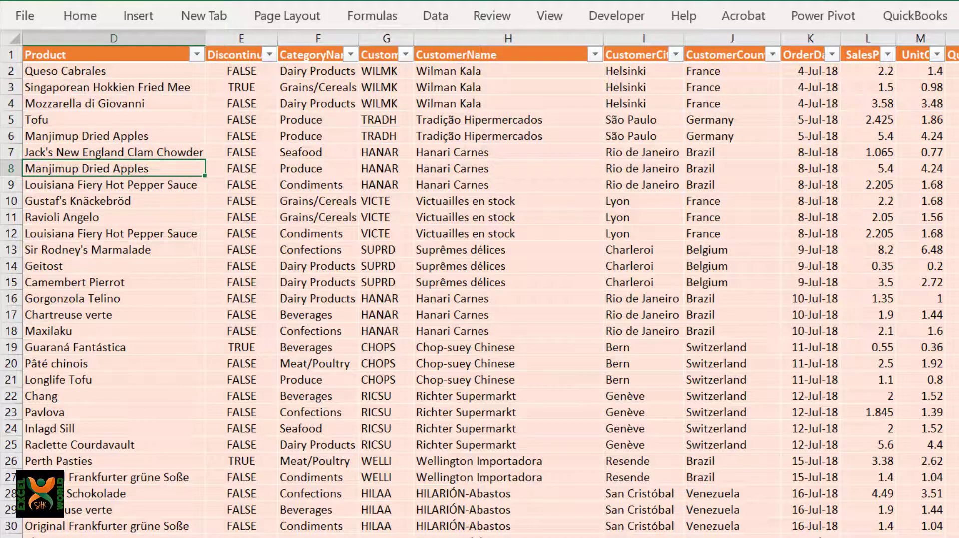
Step: Set the Years slicer on the dashboard sheet to hide items with no data
click(240, 537)
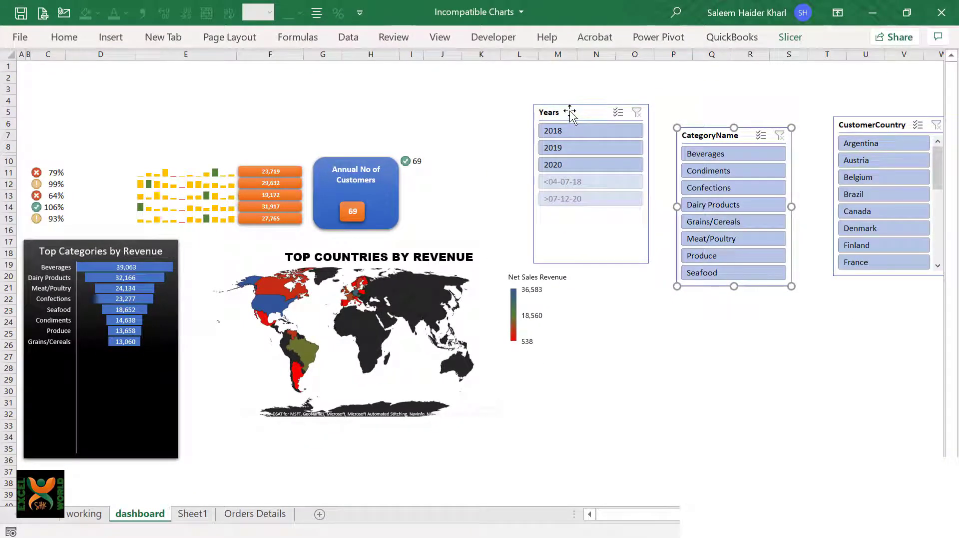
right_click(570, 110)
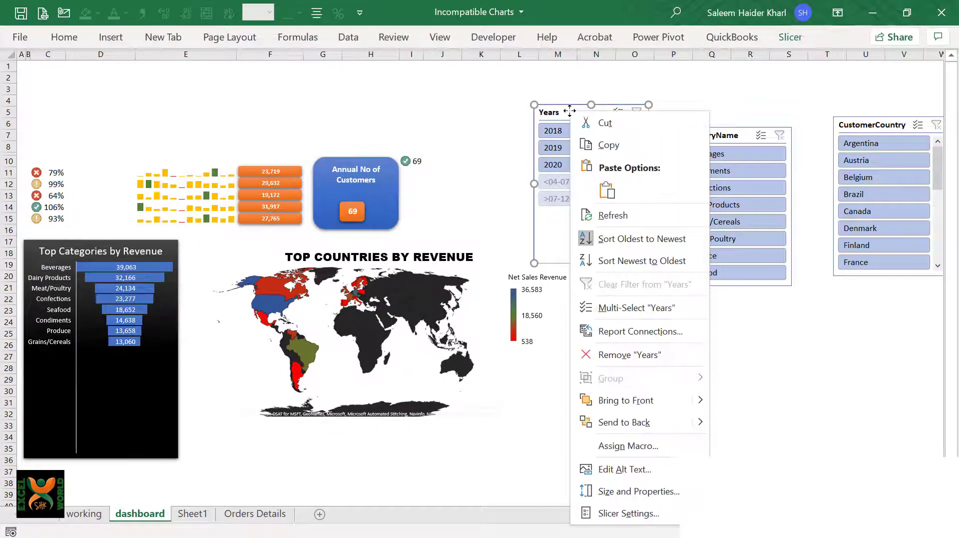
click(648, 514)
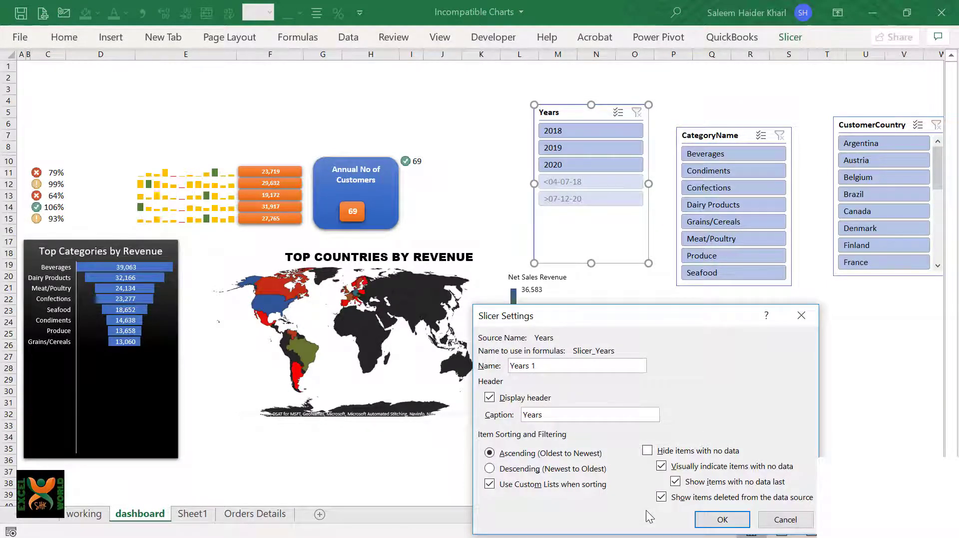
click(647, 451)
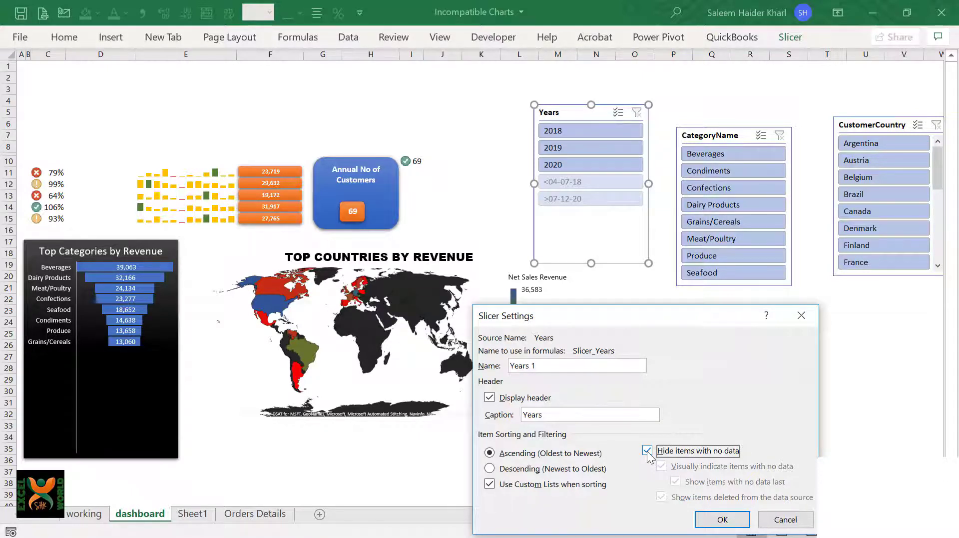
click(724, 522)
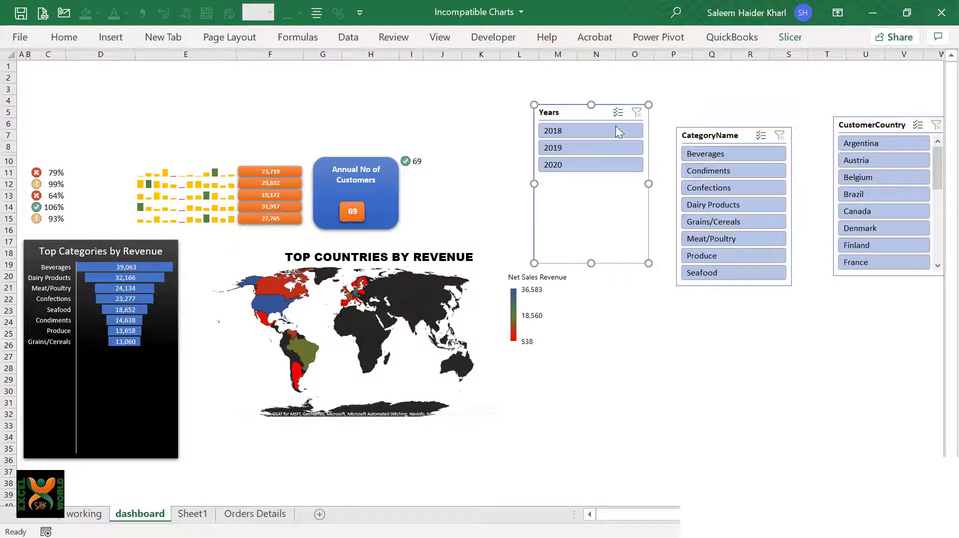
Step: Show the formatting options for the Years slicer and keep them permanently expanded
click(790, 37)
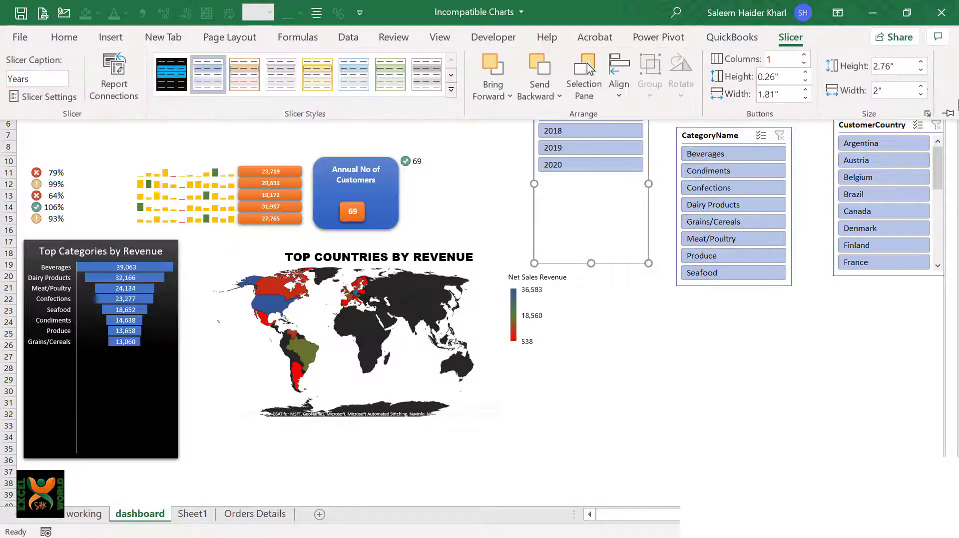
click(950, 113)
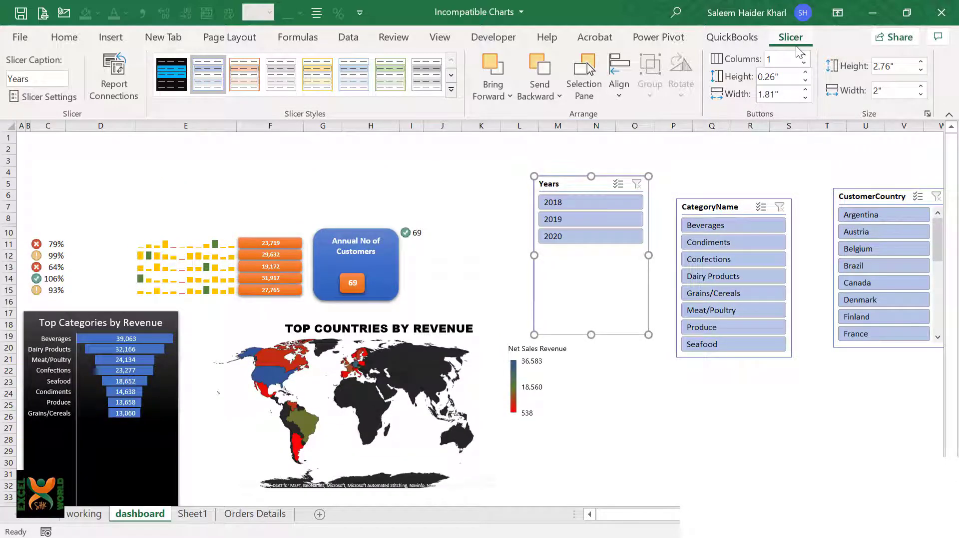
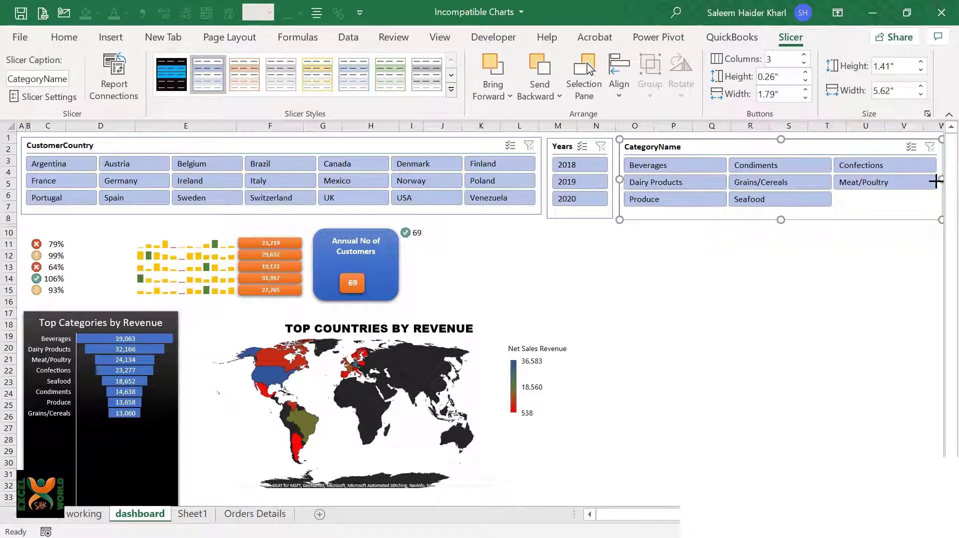
Step: Narrow the CategoryName slicer slightly and compare the slicer layout with the finished, formatted dashboard
drag(939, 181, 918, 180)
click(728, 258)
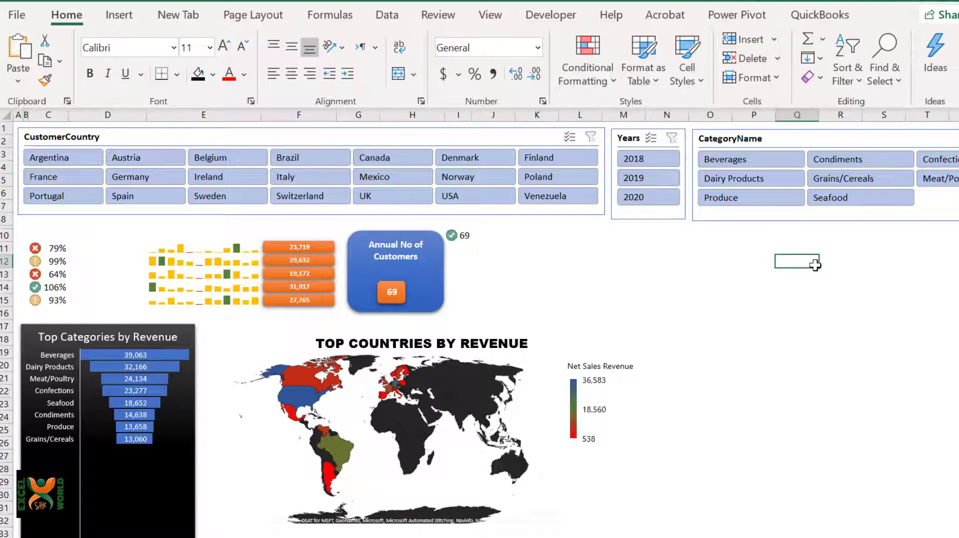
key(alt+Tab)
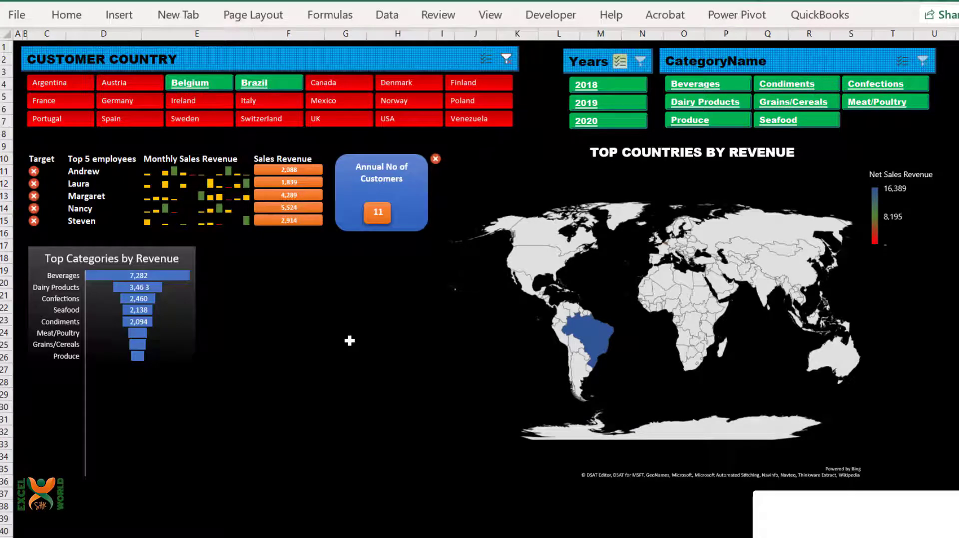
key(alt+Tab)
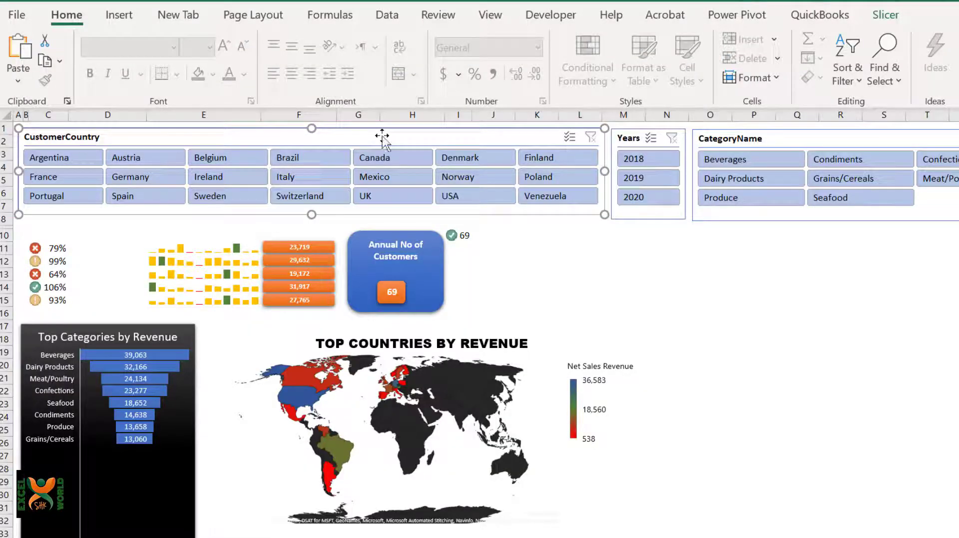
Step: Duplicate the CustomerCountry slicer's current style and name the copy SHKExcelWorld
click(885, 16)
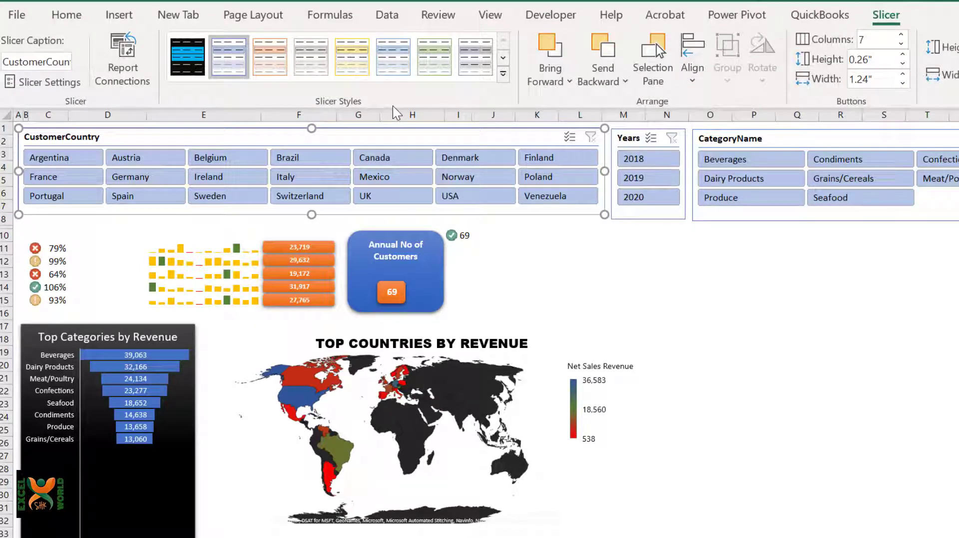
right_click(232, 59)
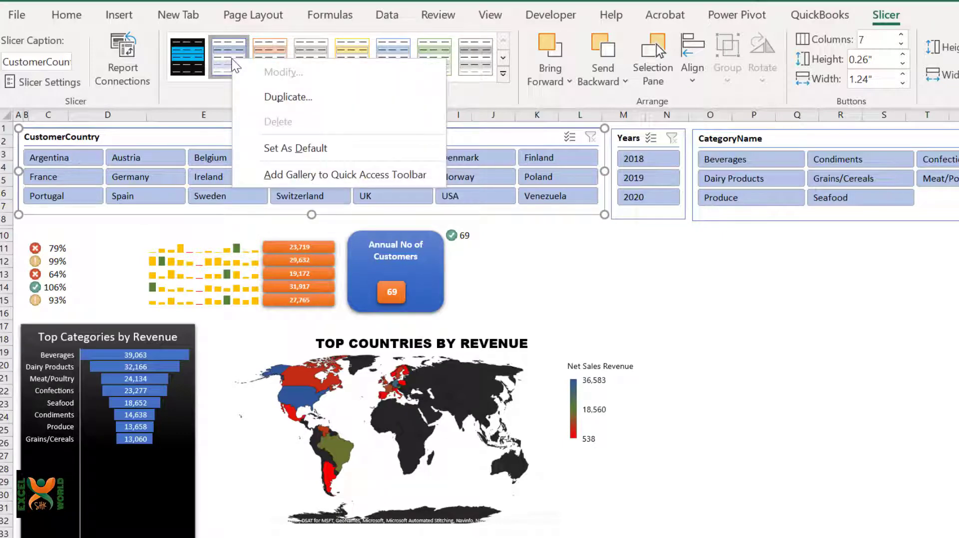
click(297, 97)
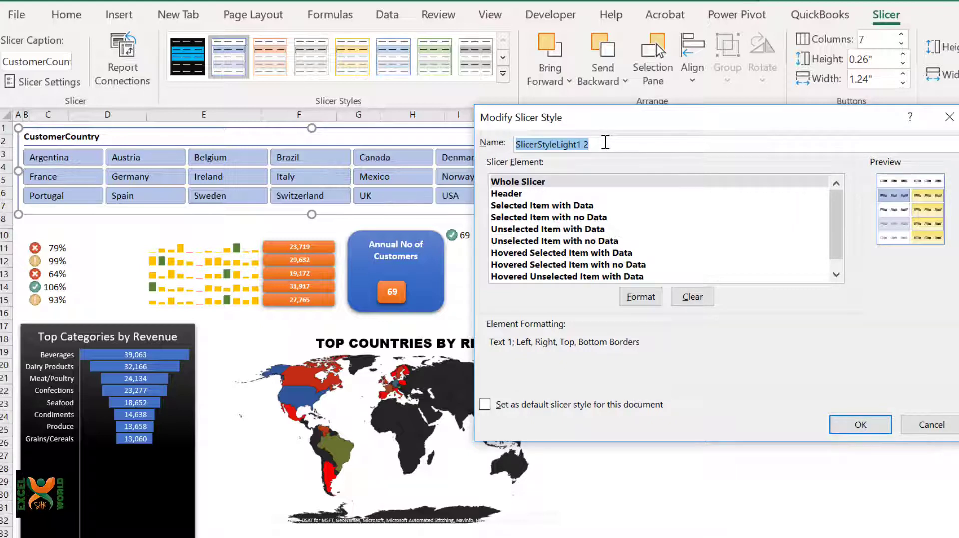
text(SHKE)
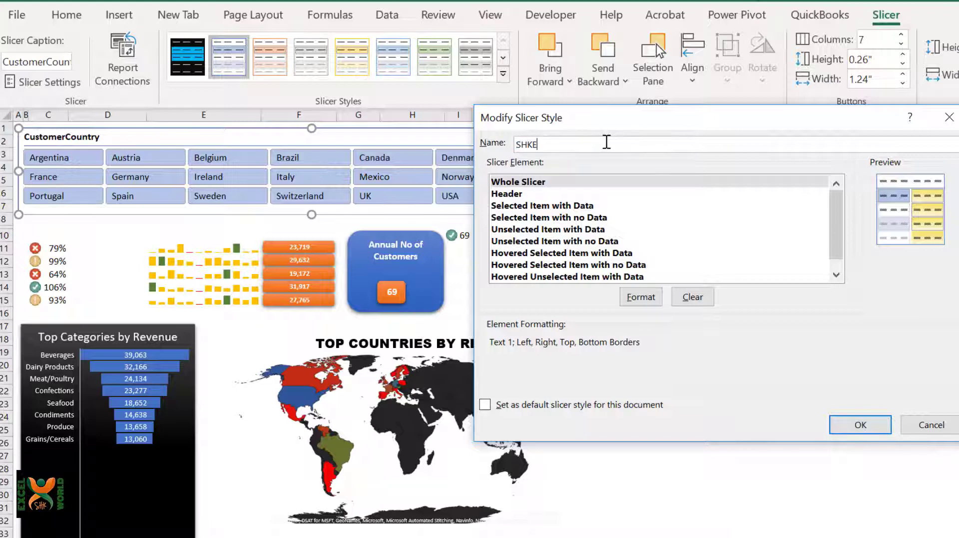
text(xcelWorld)
click(836, 274)
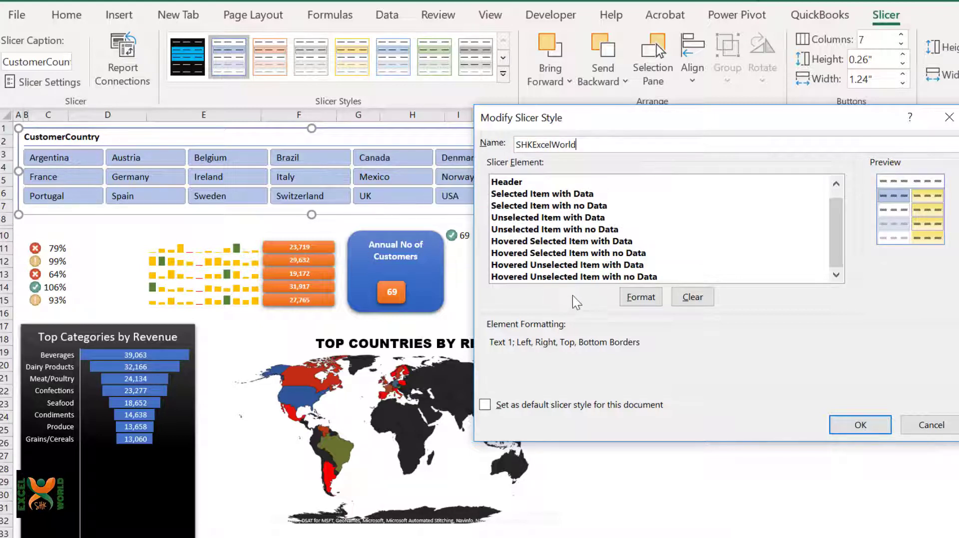
scroll(558, 224, up, 1)
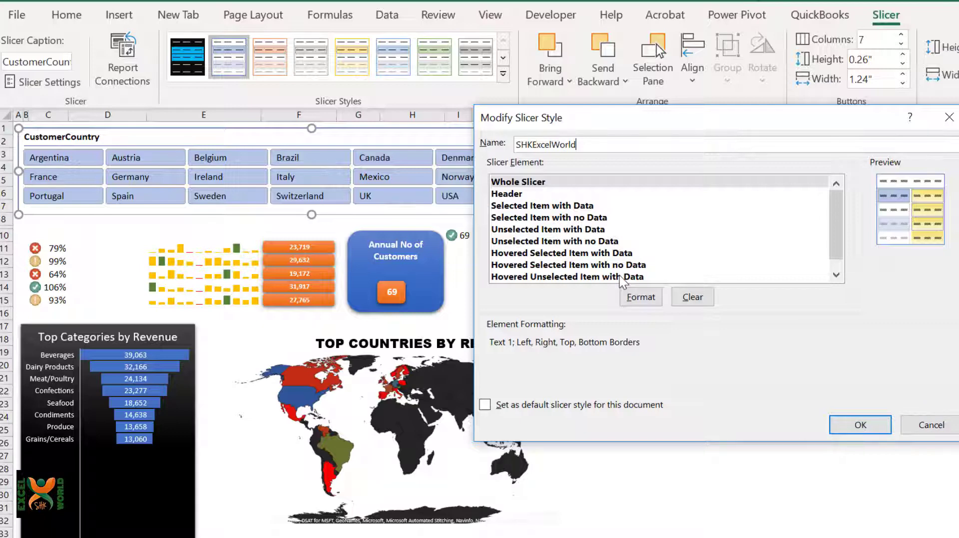
Step: Give the Whole Slicer element of the new style a solid black fill and save the style
click(534, 182)
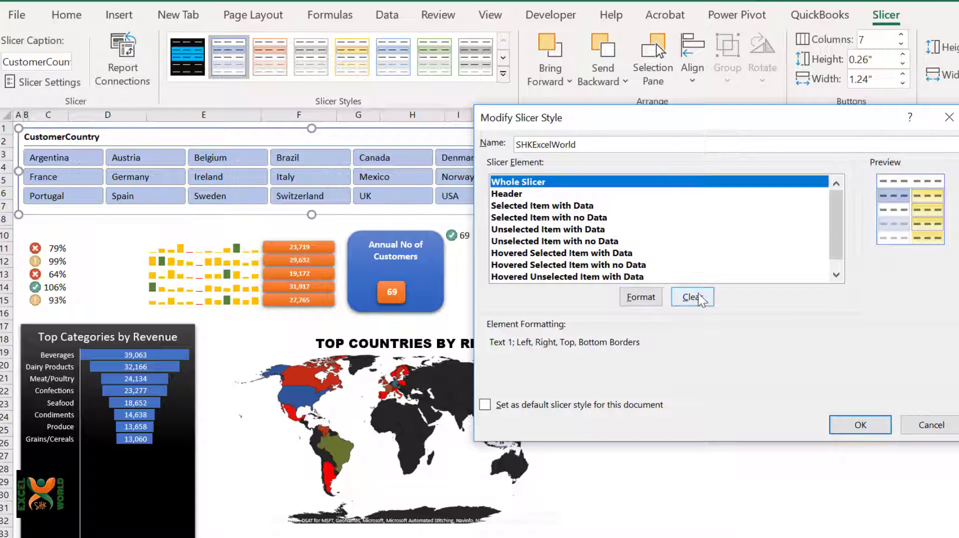
click(647, 301)
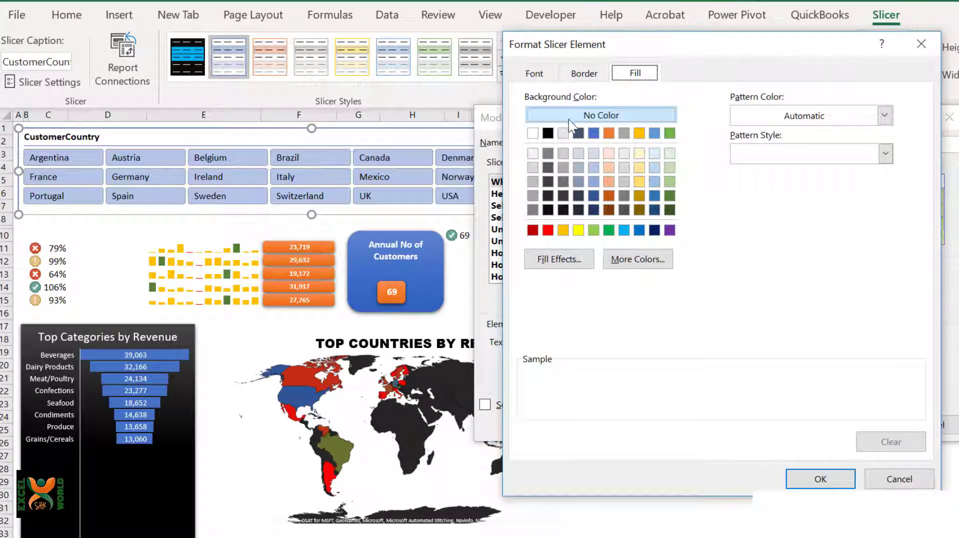
click(548, 134)
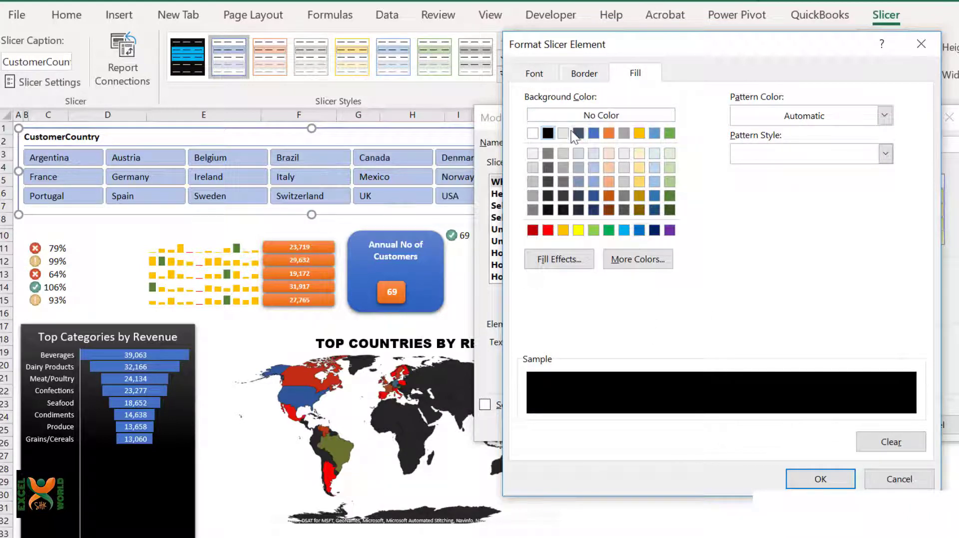
click(809, 477)
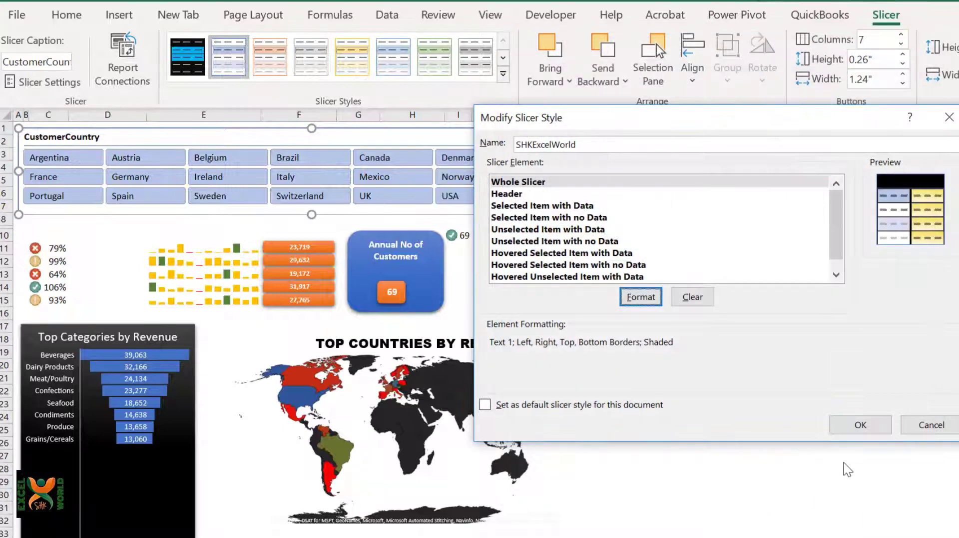
click(849, 421)
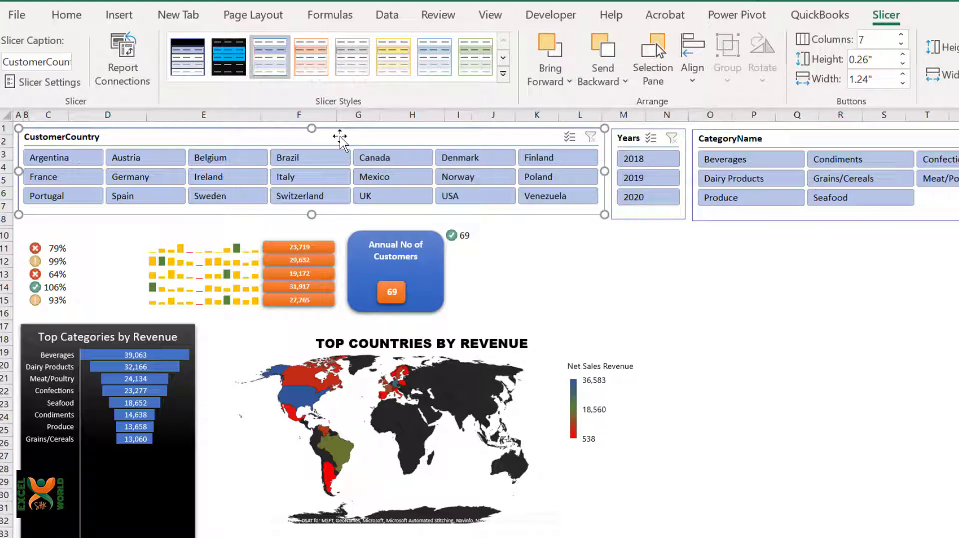
Step: Apply the SHKExcelWorld style to the CustomerCountry, Years and CategoryName slicers
click(189, 64)
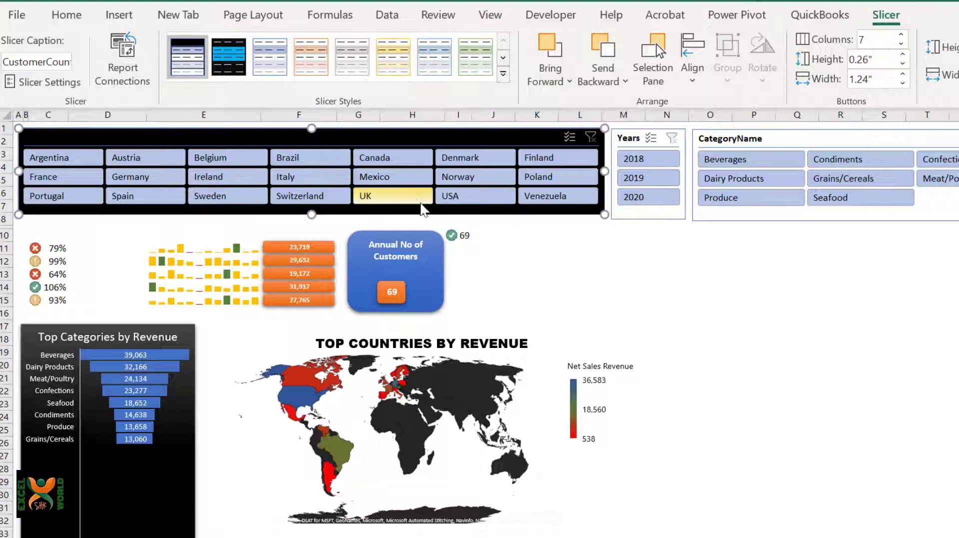
click(640, 139)
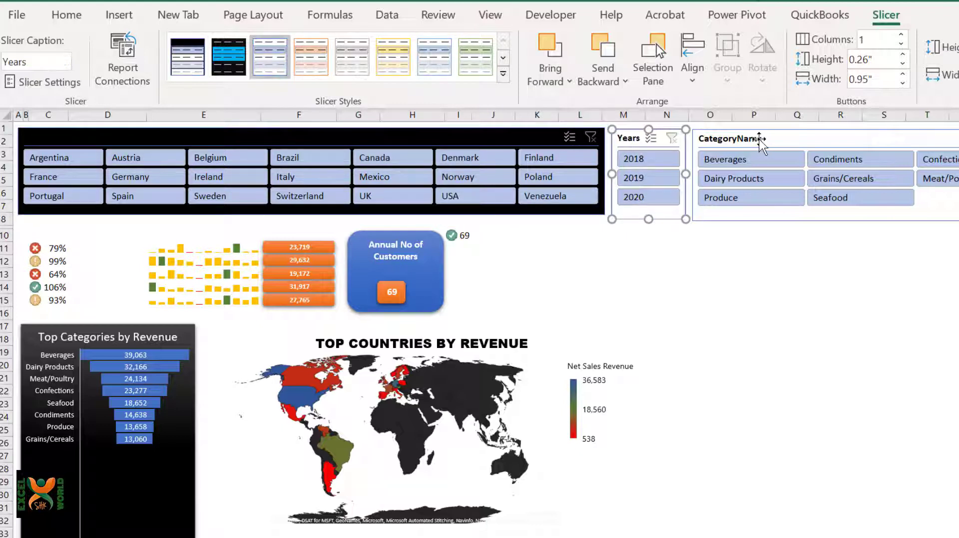
ctrl+click(760, 139)
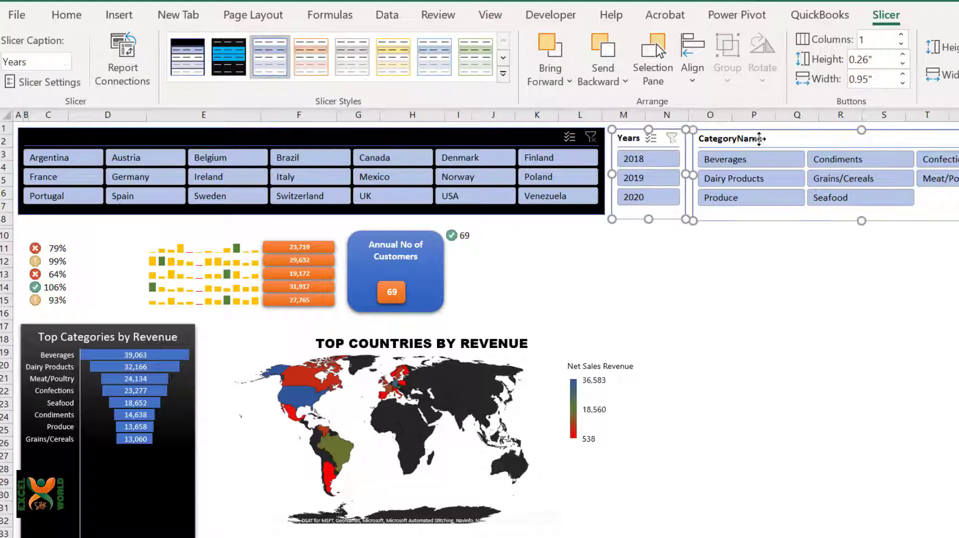
click(183, 69)
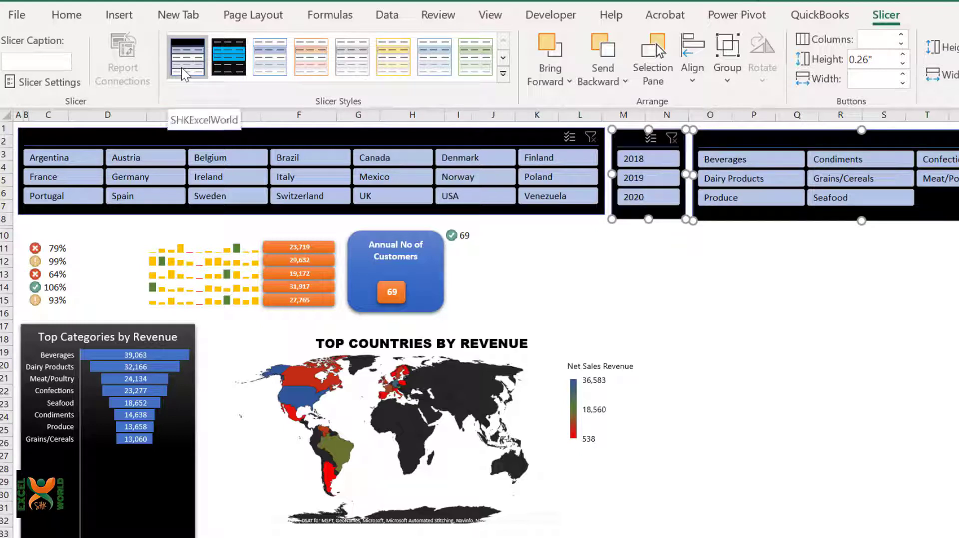
Step: Modify the SHKExcelWorld style so its Header element uses Arial Black at size 14
click(366, 140)
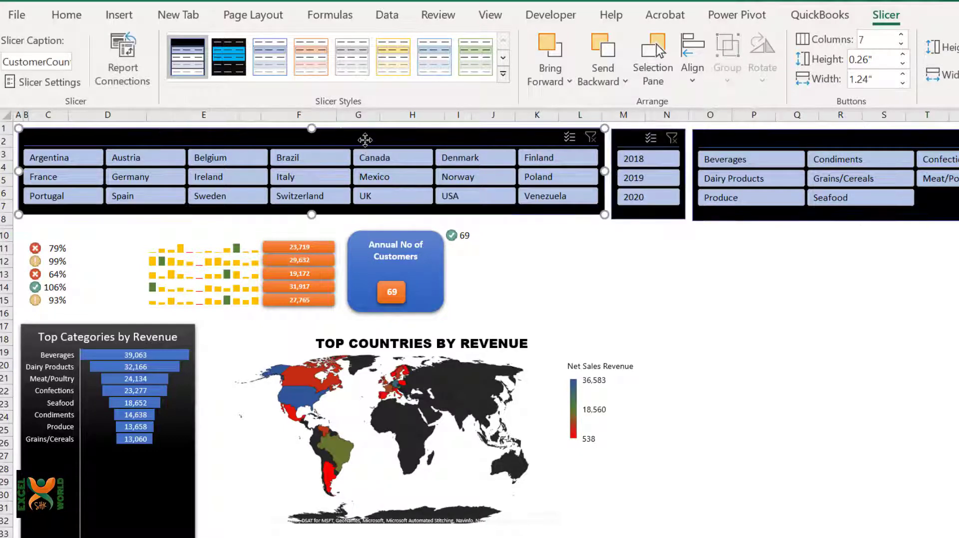
right_click(192, 70)
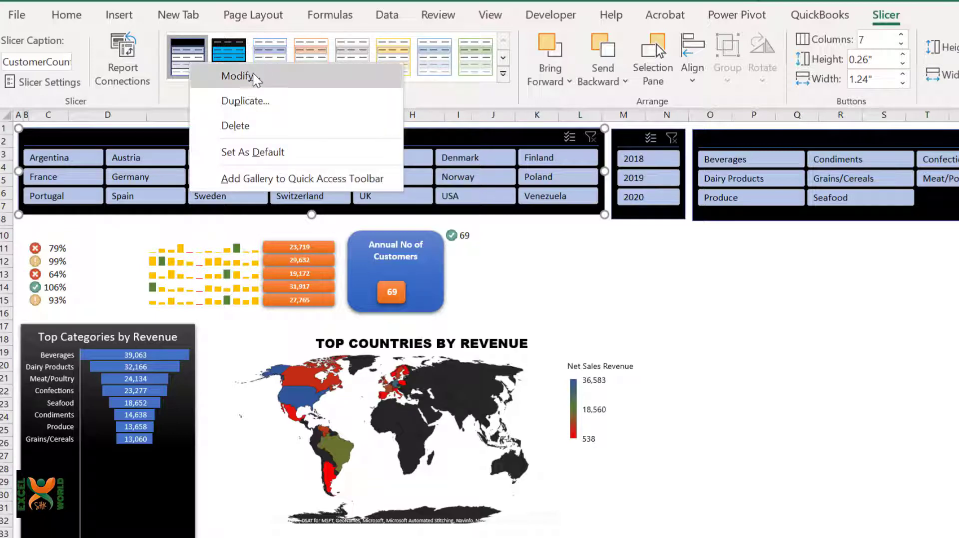
click(238, 76)
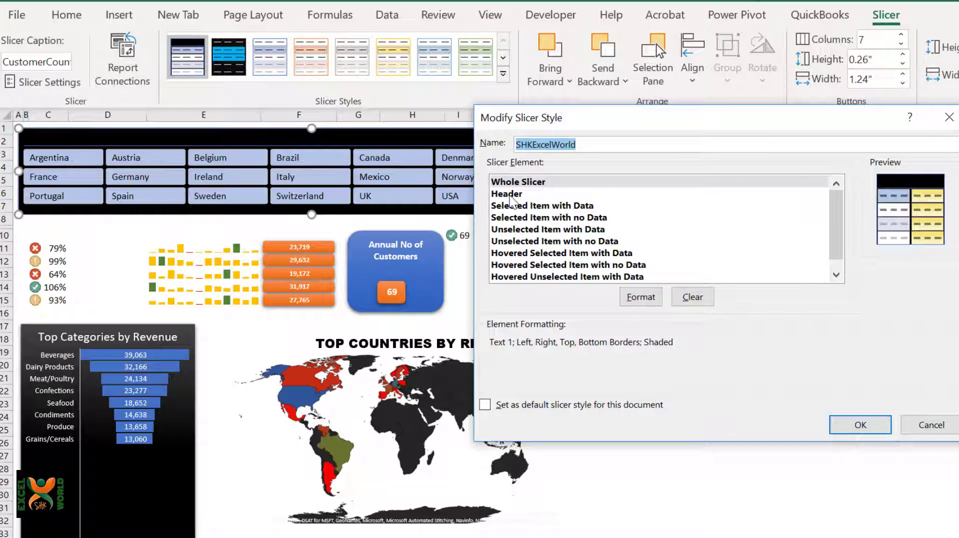
click(510, 197)
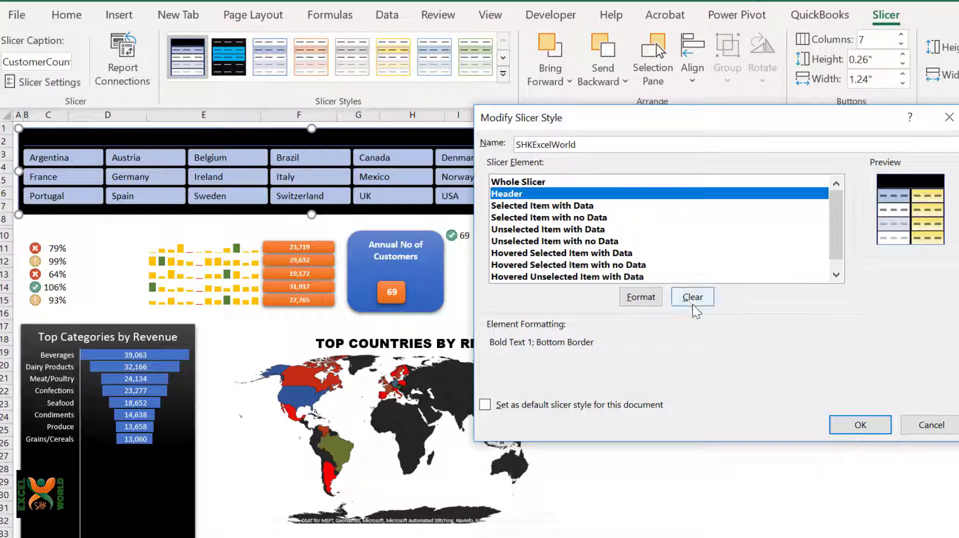
click(640, 297)
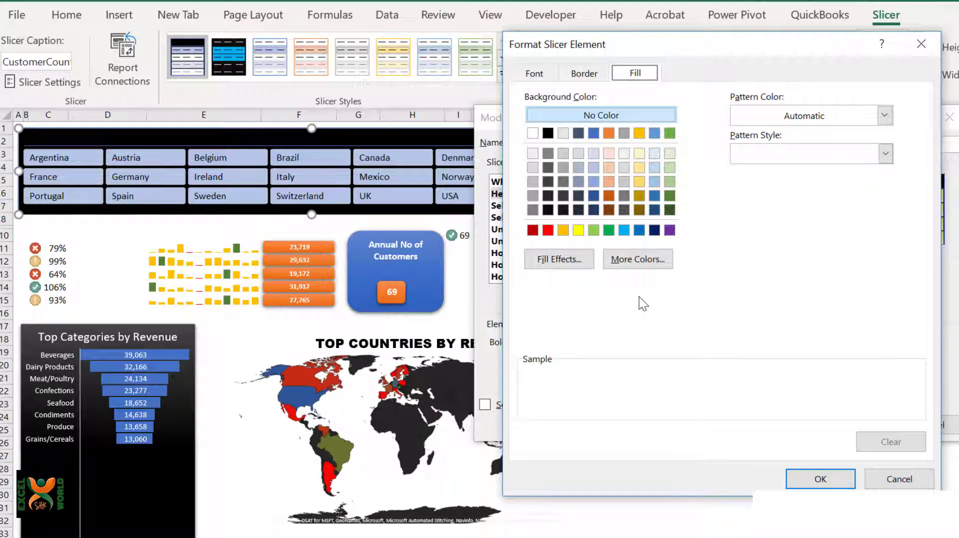
click(538, 71)
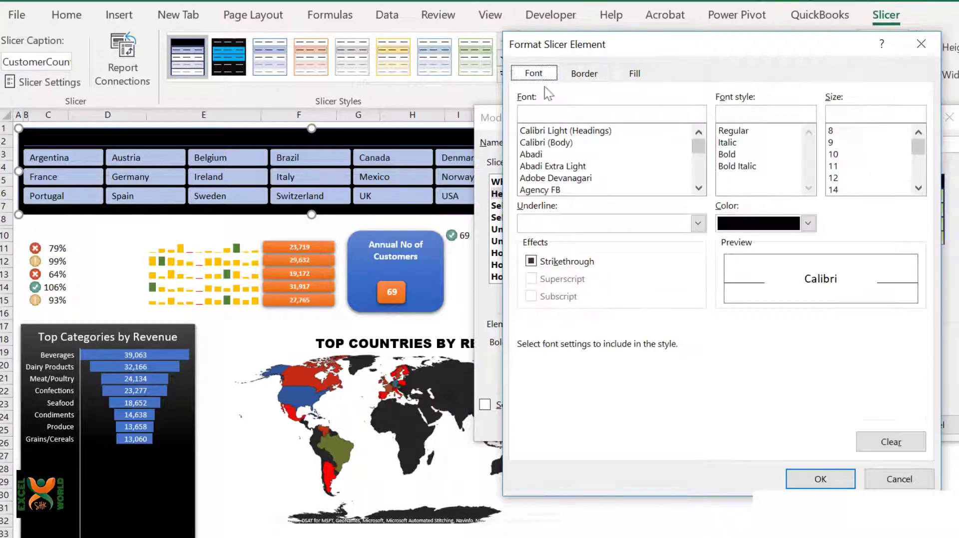
scroll(699, 188, down, 3)
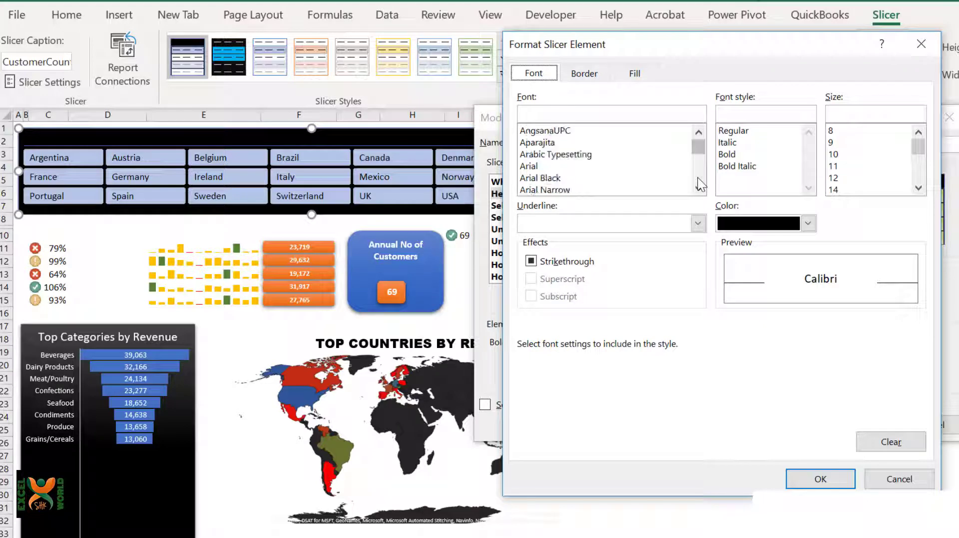
click(537, 179)
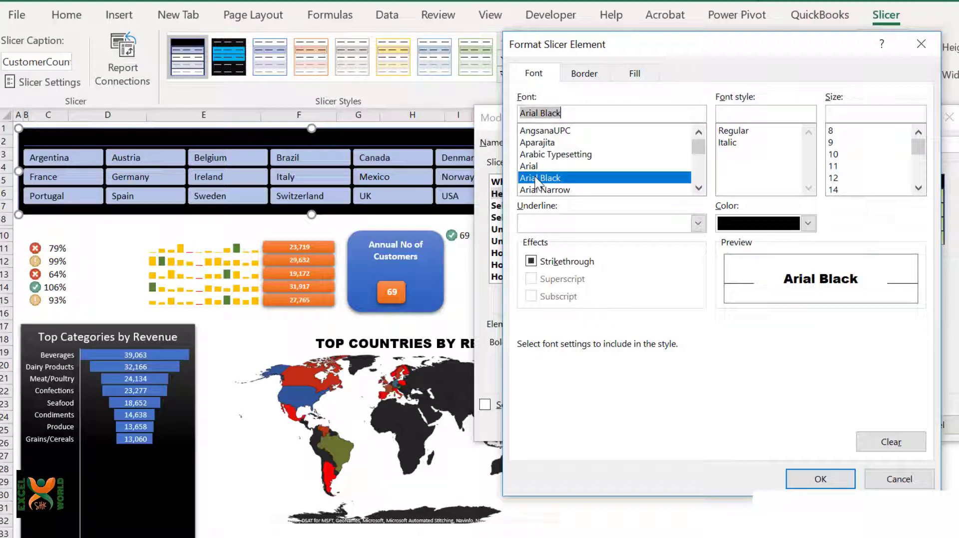
click(841, 189)
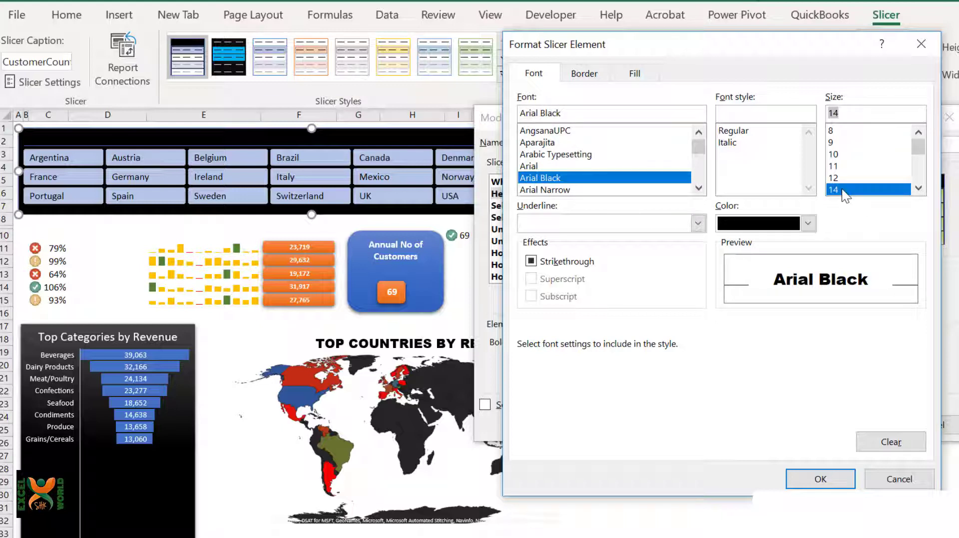
Step: Add thick dark blue borders to the right and bottom edges of the style's Header element
click(583, 74)
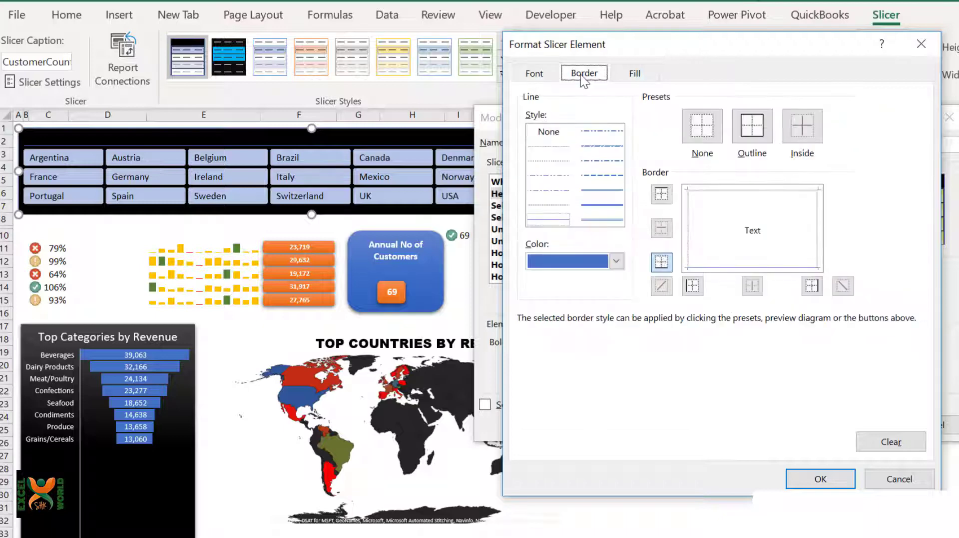
click(617, 261)
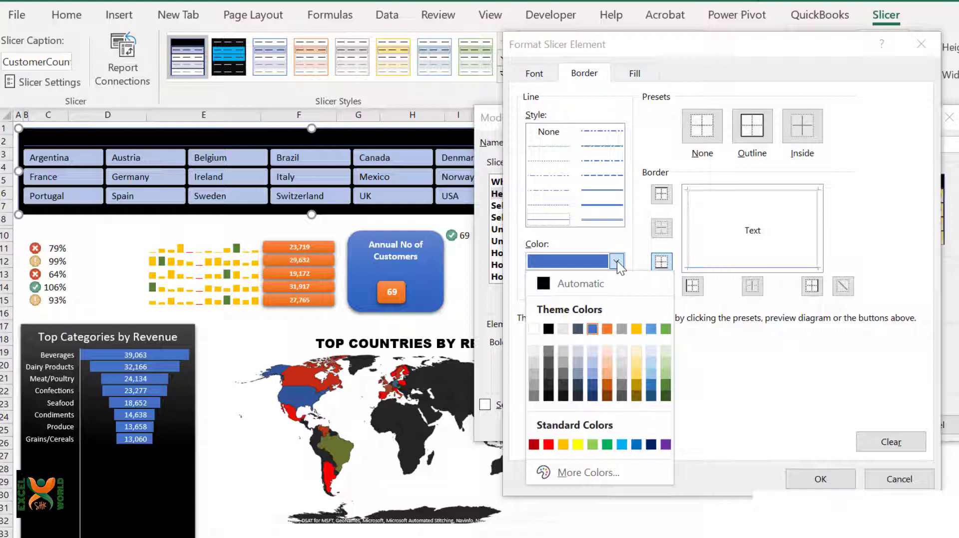
click(592, 395)
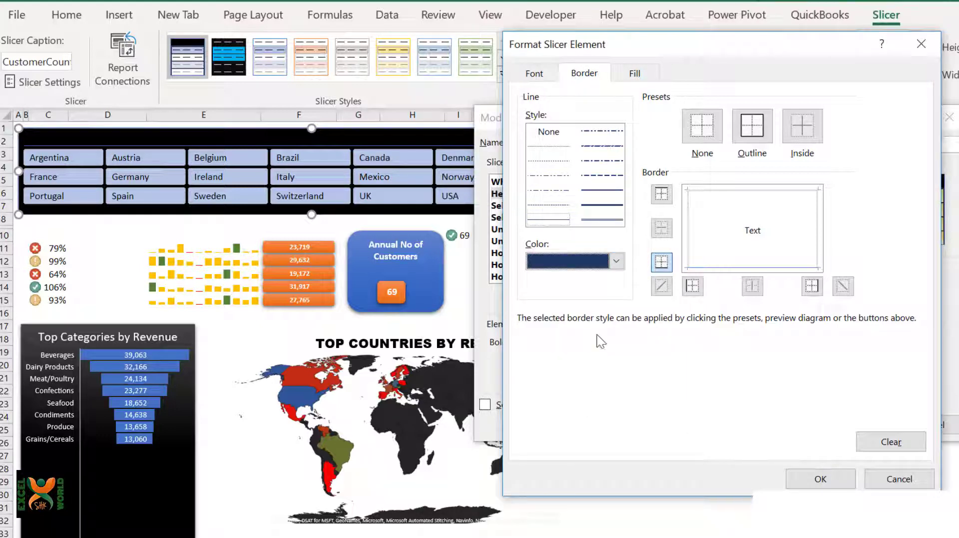
click(603, 205)
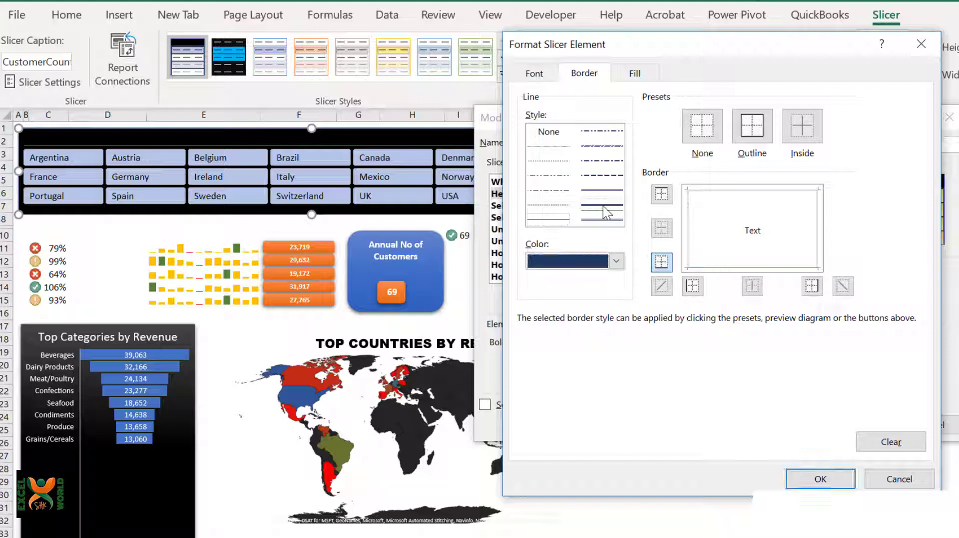
click(815, 224)
click(770, 267)
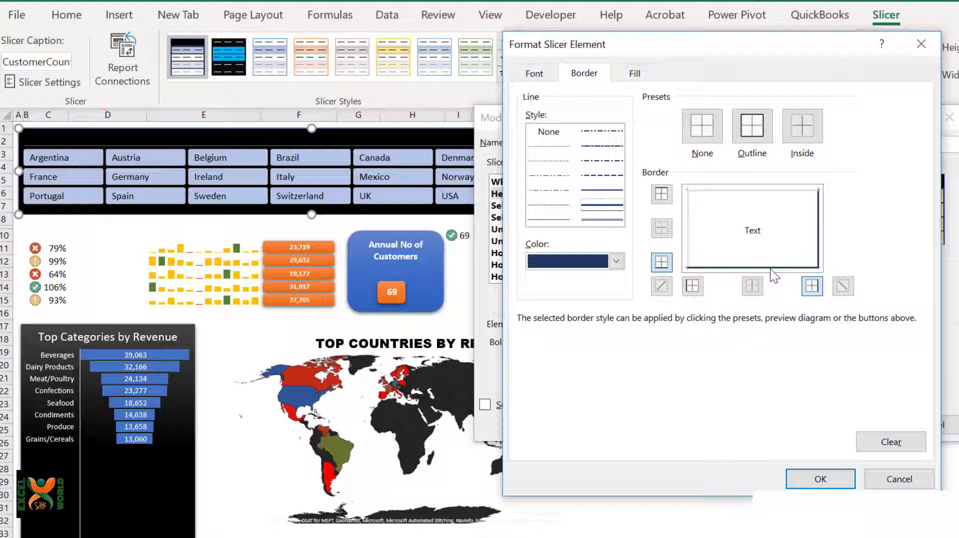
Step: Fill the style's Header element with light blue, overlaid with a blue thin horizontal crosshatch pattern
click(632, 75)
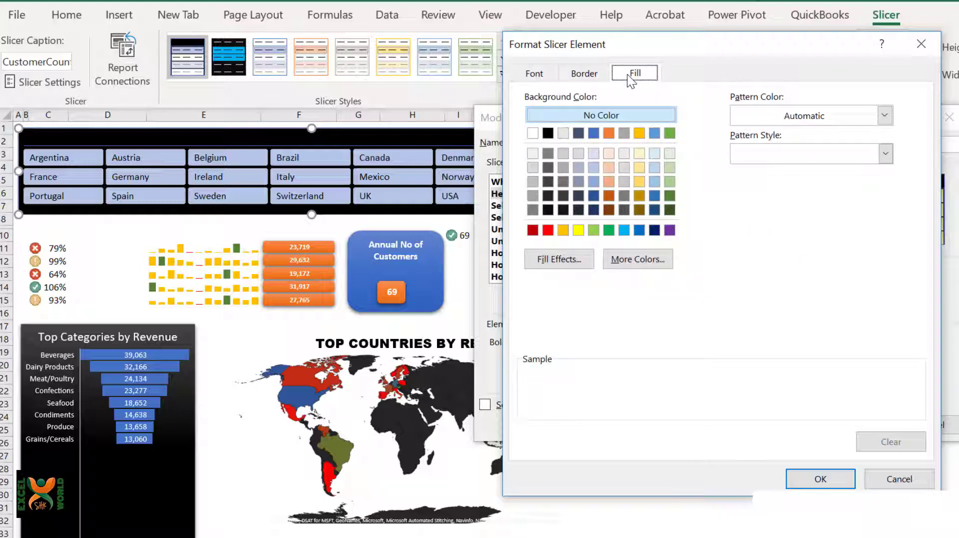
click(625, 230)
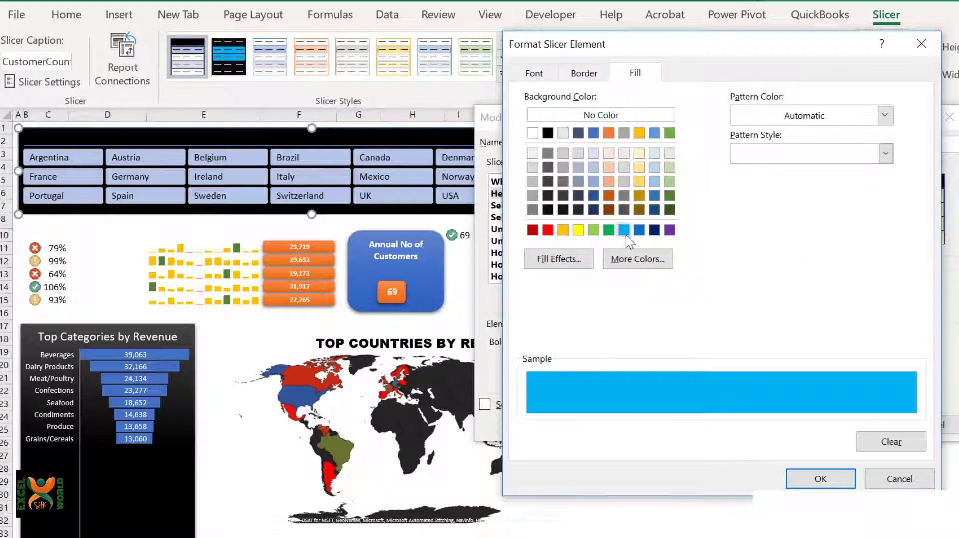
click(884, 116)
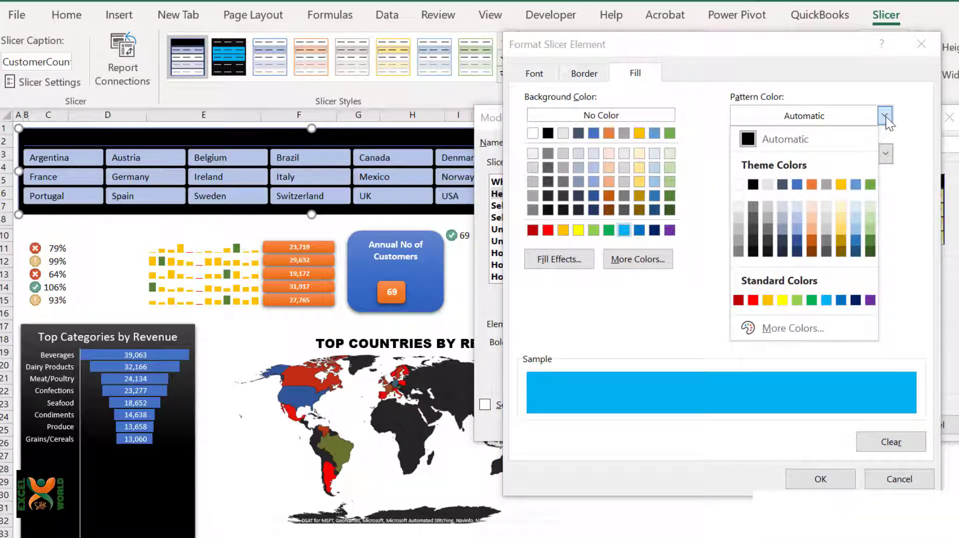
click(841, 299)
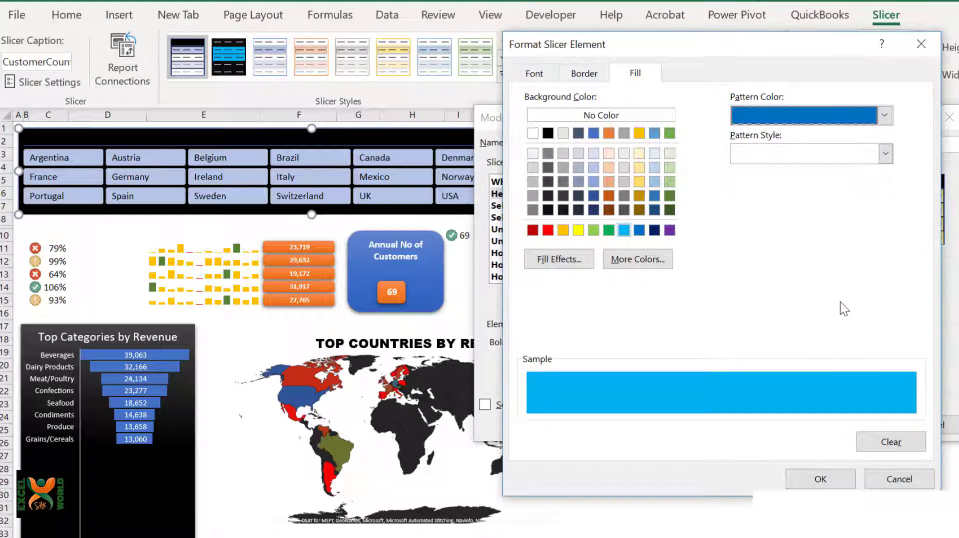
click(886, 154)
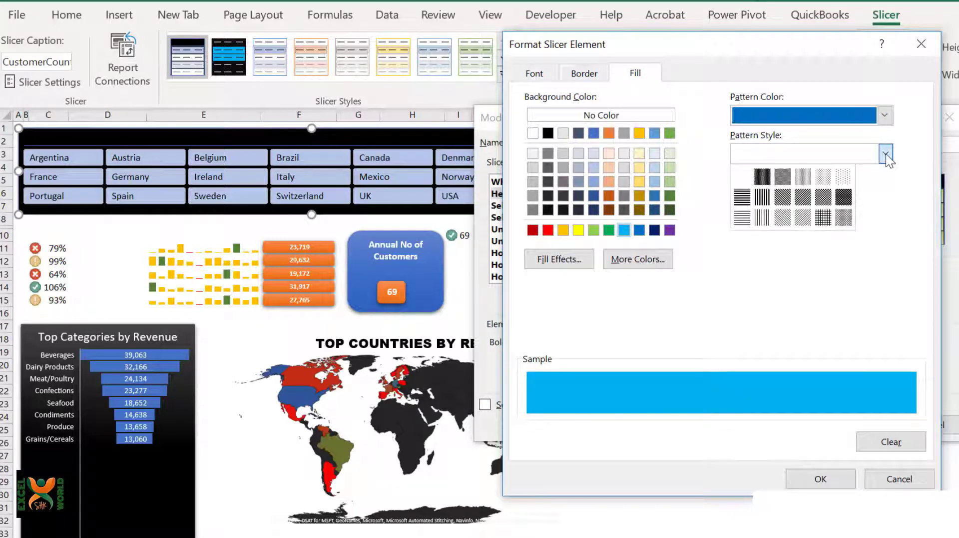
click(823, 217)
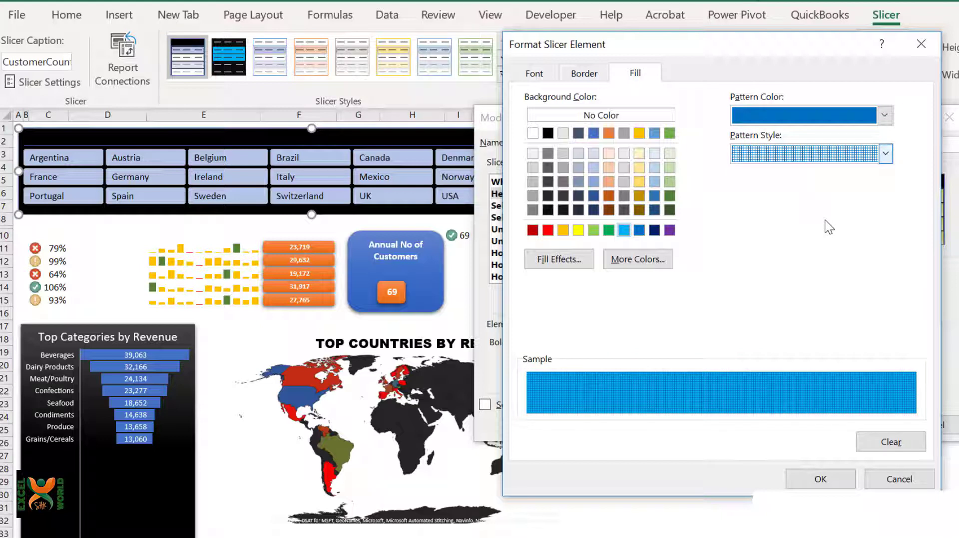
Step: Confirm the Header formatting and save it in the SHKExcelWorld slicer style
click(814, 481)
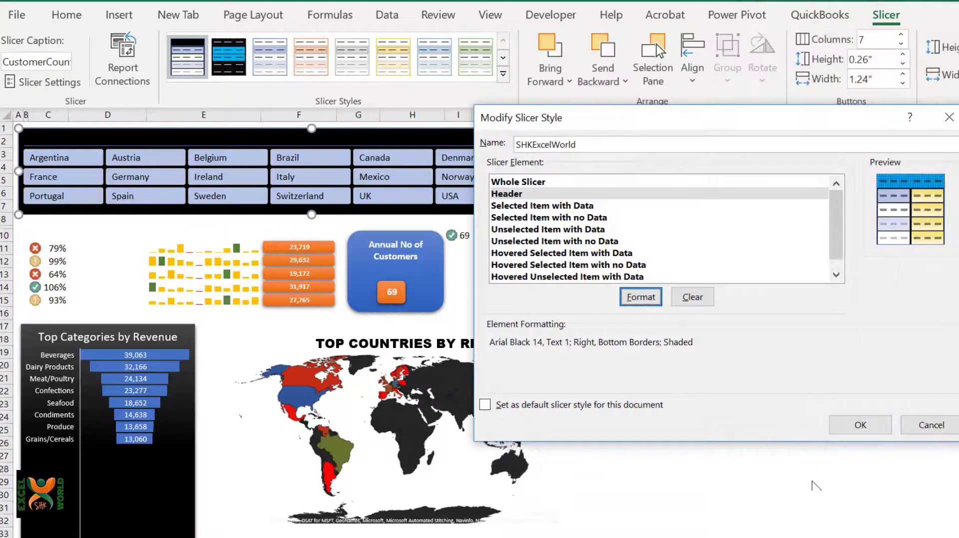
click(861, 424)
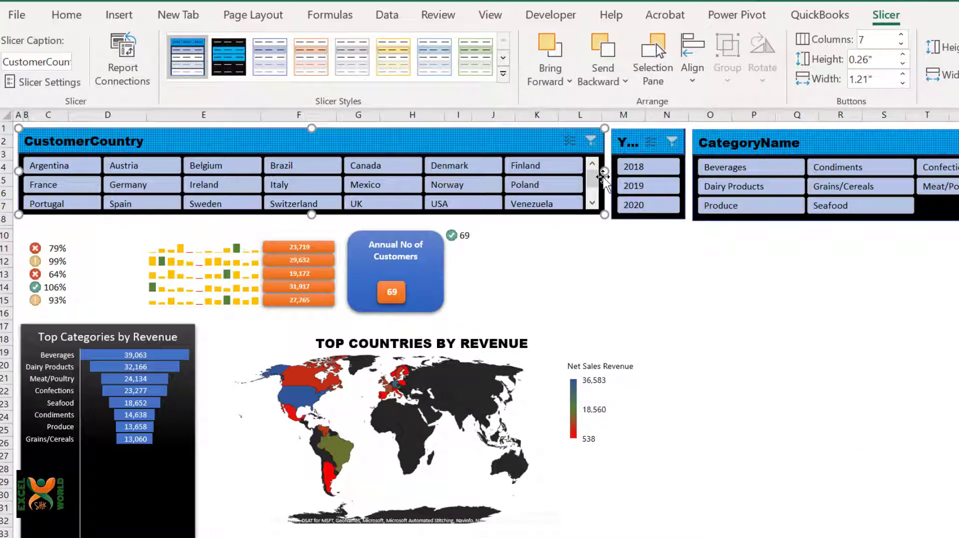
Step: Resize the CustomerCountry slicer to fit all three rows of countries, and widen the Years slicer to meet its right edge
drag(592, 176, 588, 176)
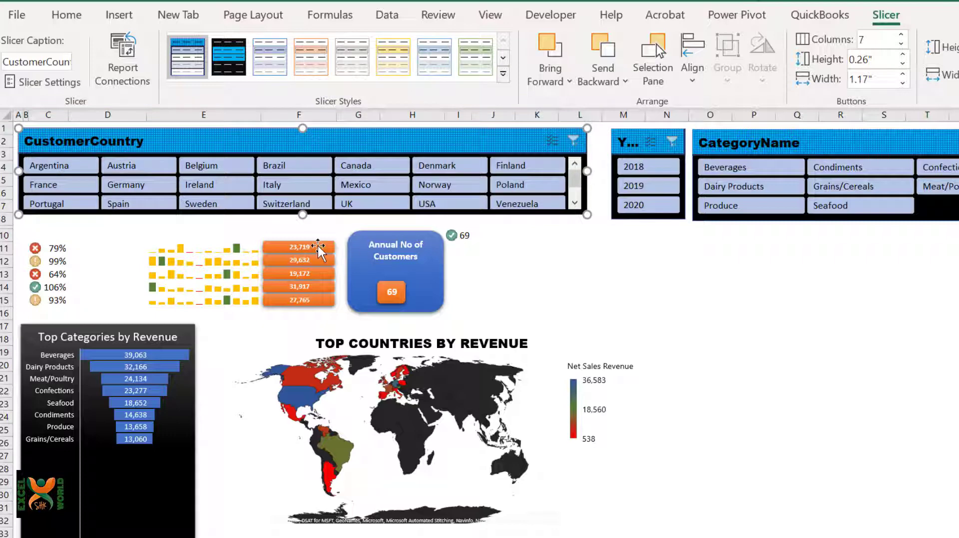
drag(303, 219, 302, 224)
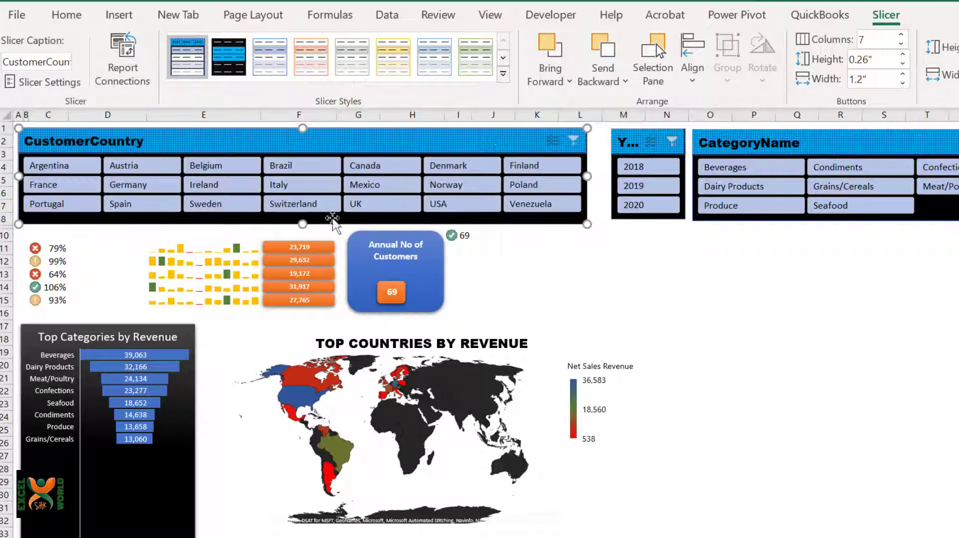
click(631, 142)
click(808, 247)
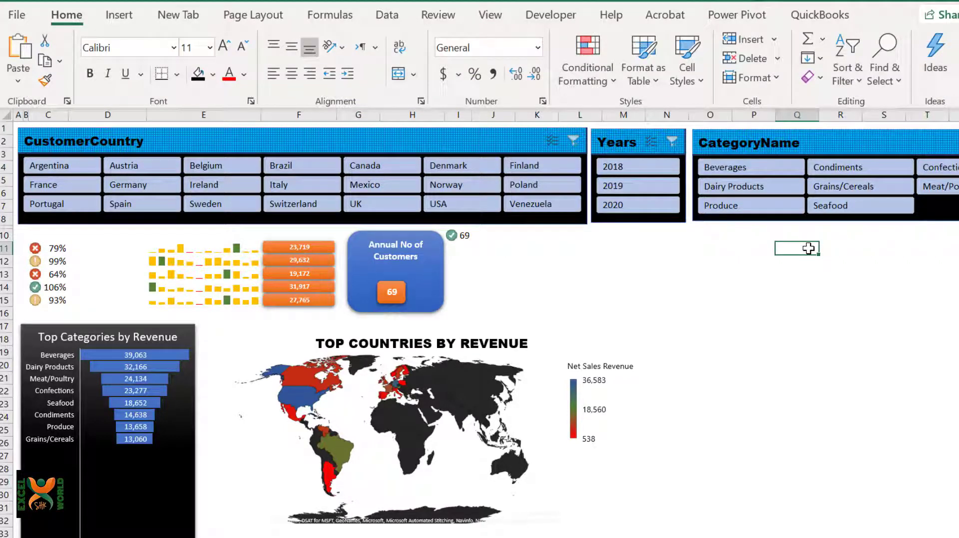
Step: Modify the SHKExcelWorld style so its Selected Item with Data element uses Arial Black, Regular, size 10, with a double underline
click(488, 139)
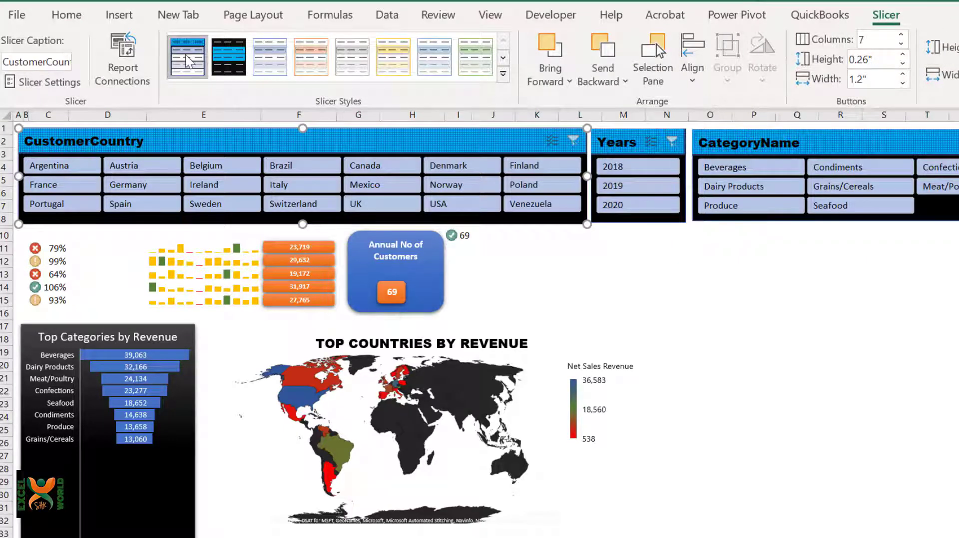
right_click(185, 55)
click(225, 66)
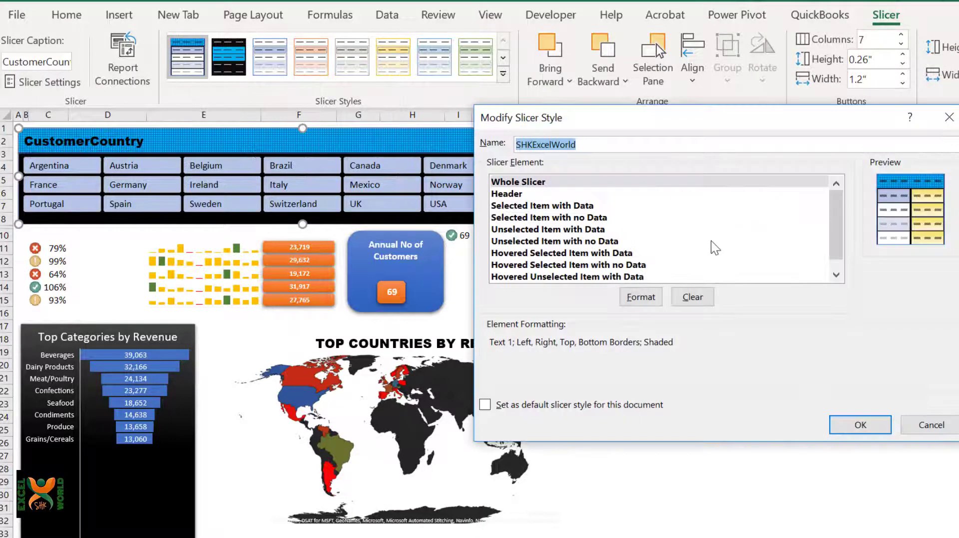
click(539, 208)
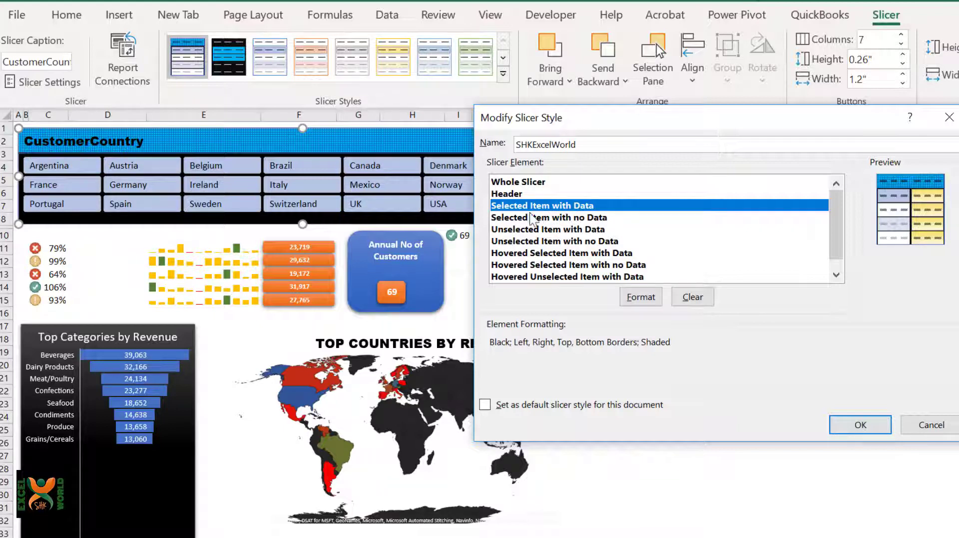
click(641, 299)
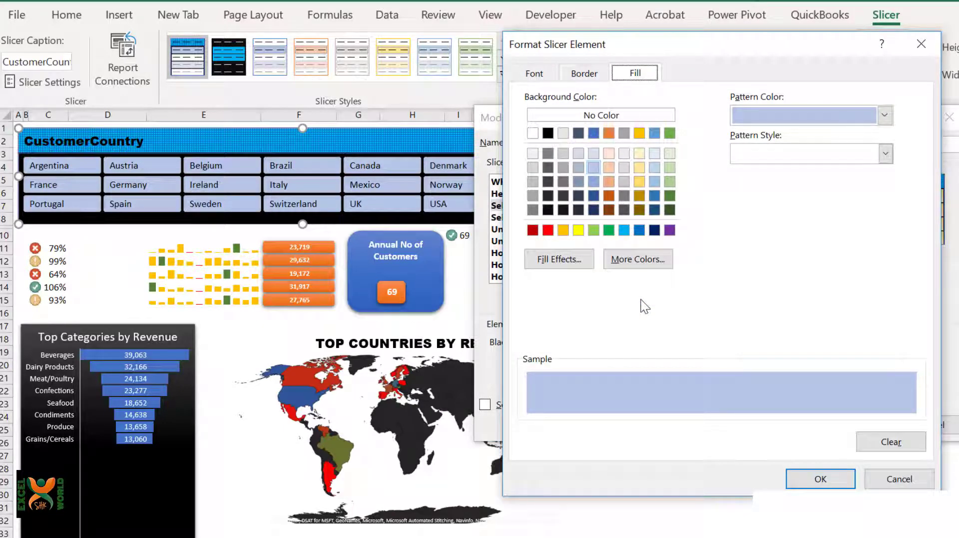
click(535, 71)
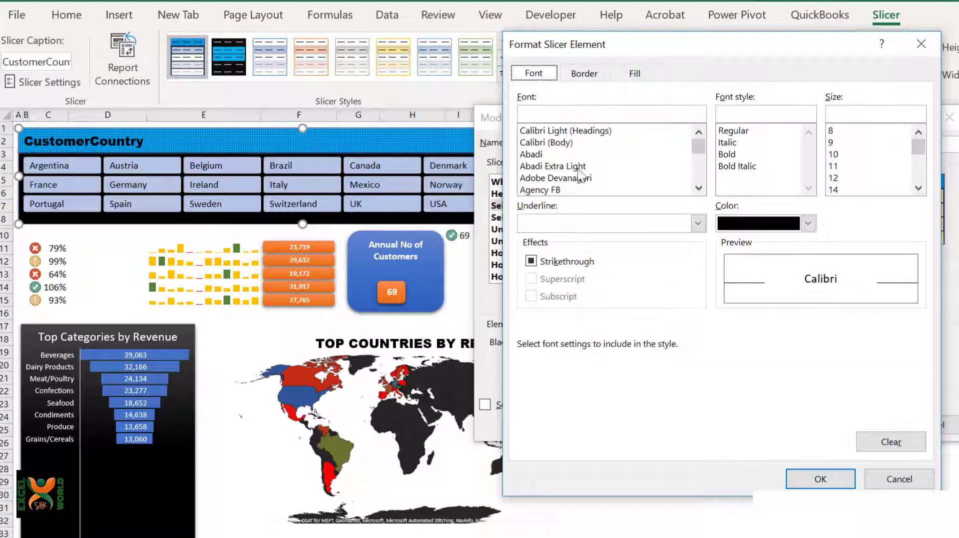
click(700, 173)
click(700, 173)
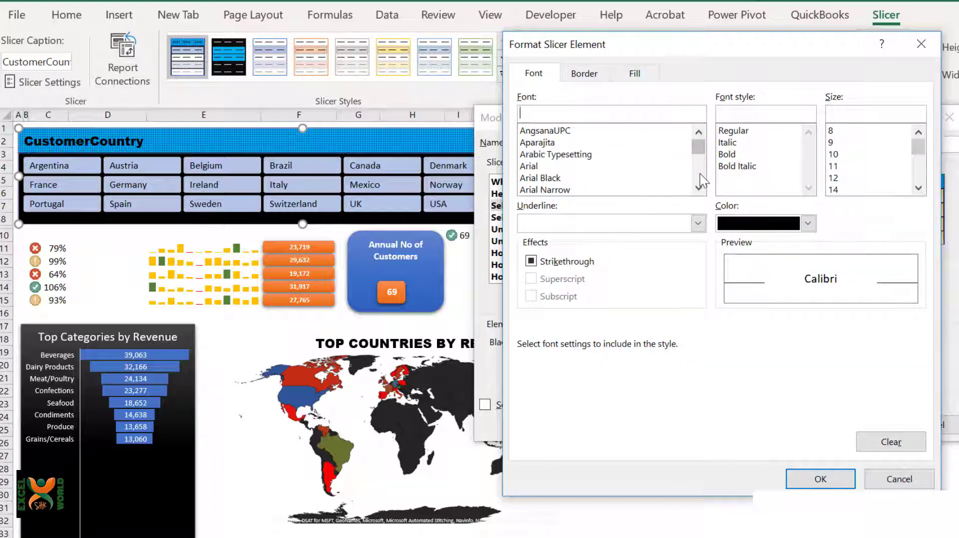
click(577, 178)
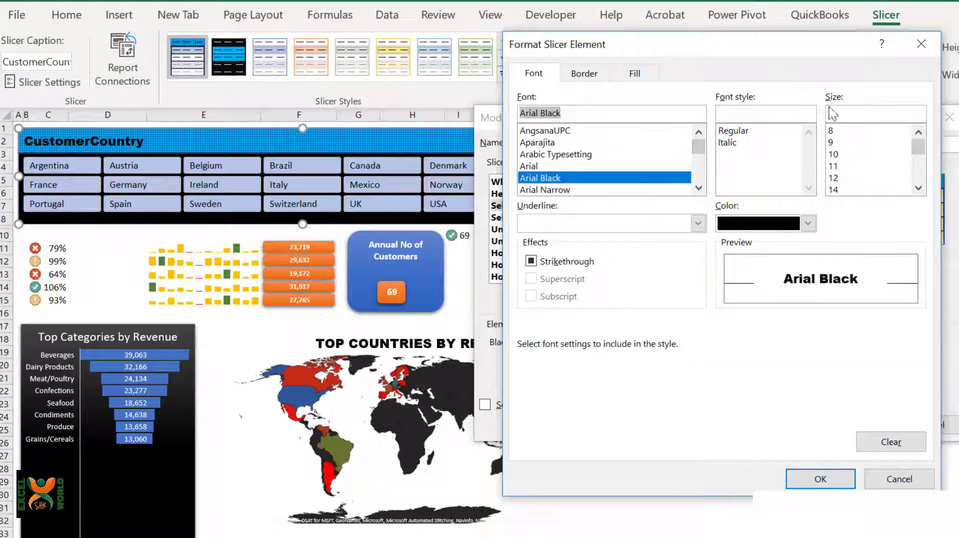
click(729, 133)
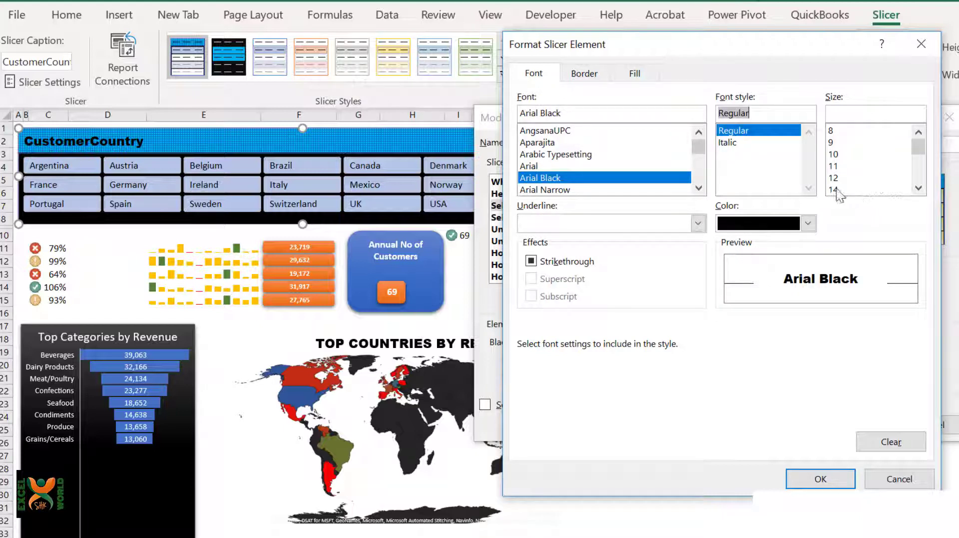
click(836, 154)
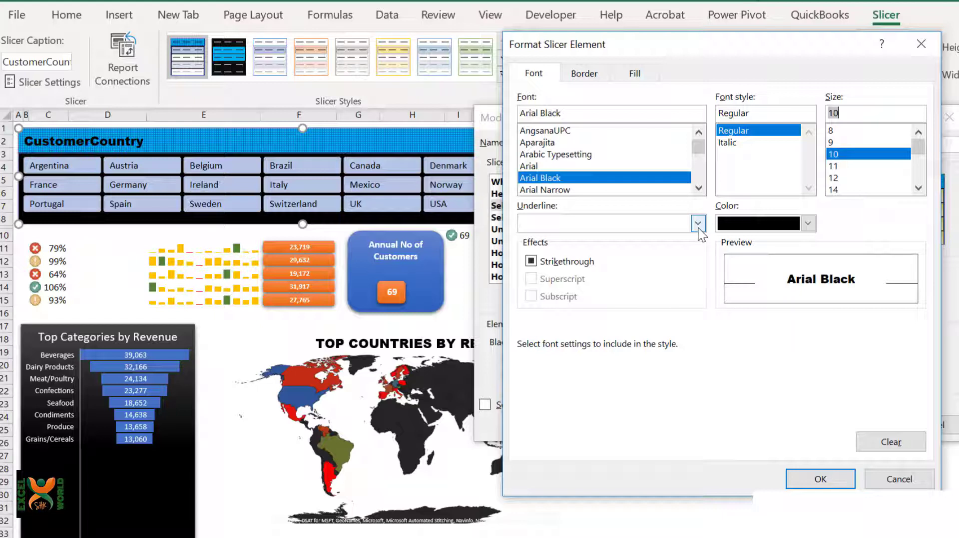
click(698, 224)
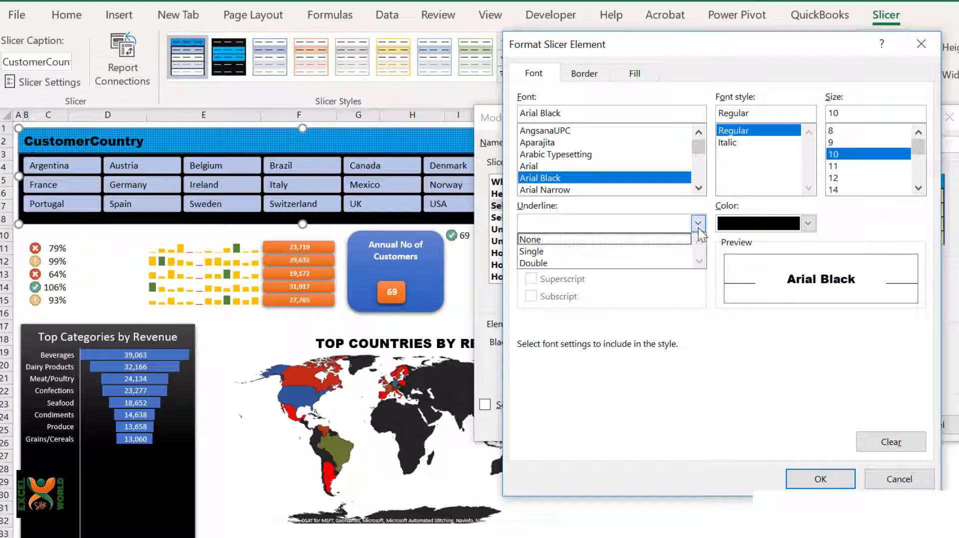
click(538, 264)
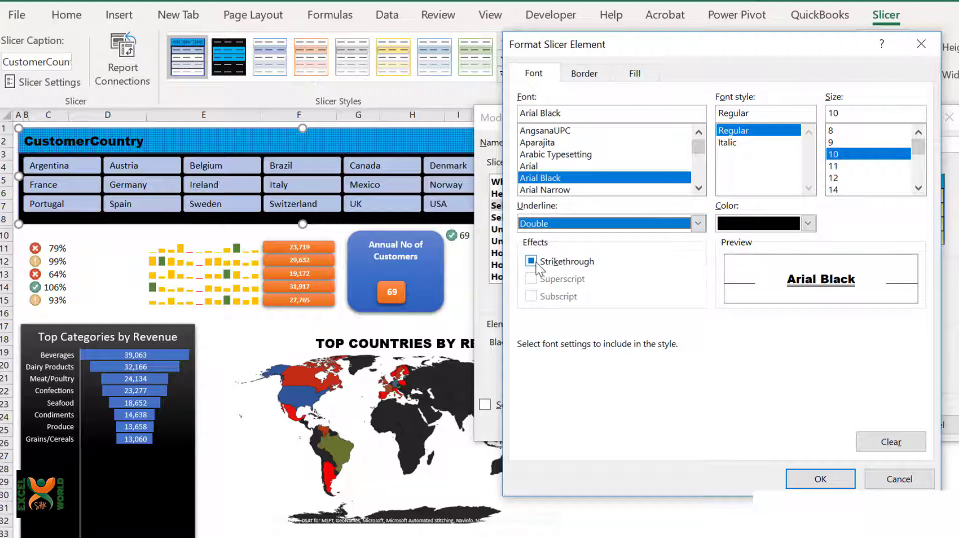
Step: Replace the Selected Item with Data borders with dark blue double lines on the right and bottom edges only
click(582, 73)
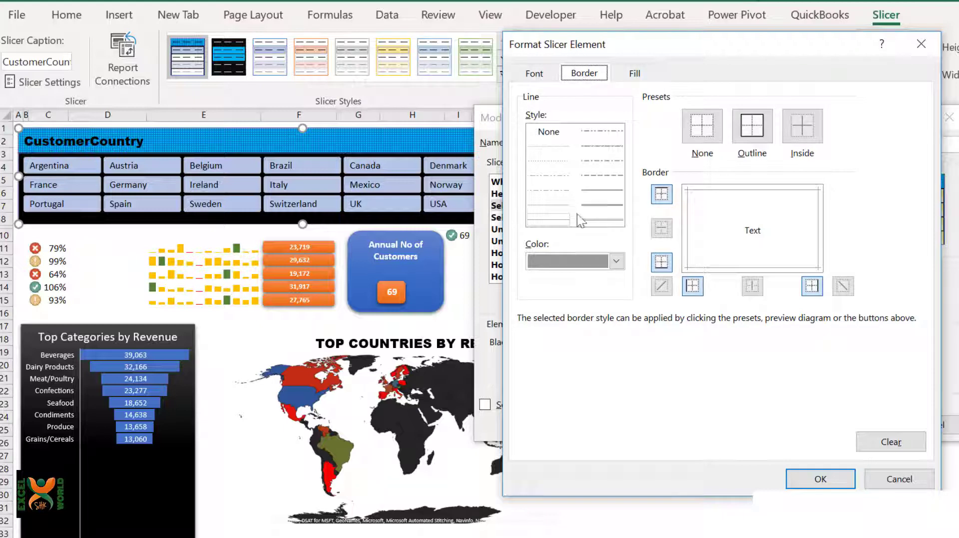
click(613, 218)
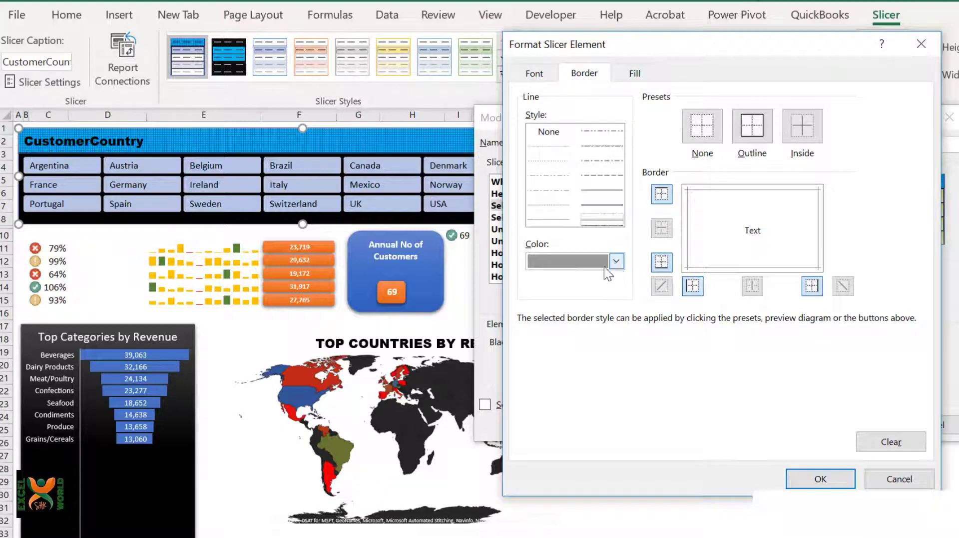
click(616, 261)
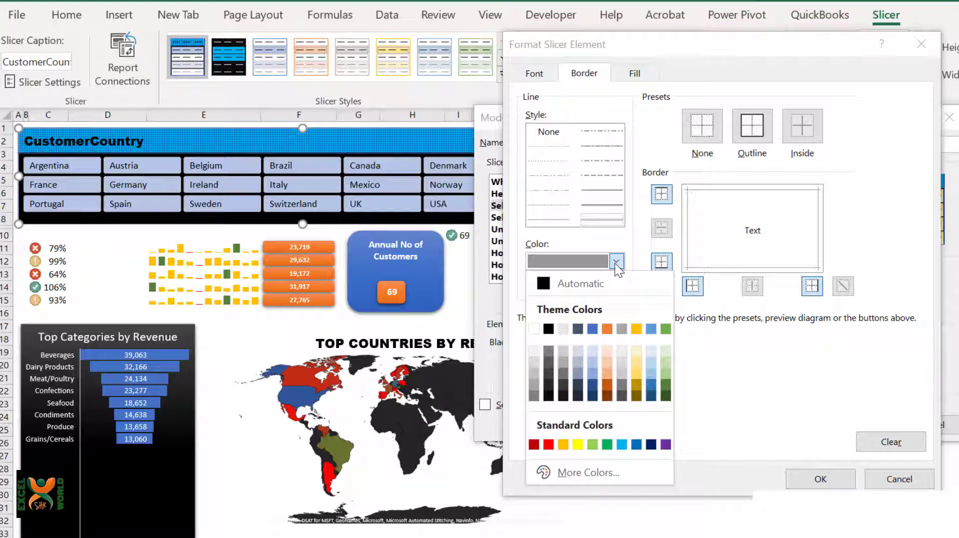
click(593, 397)
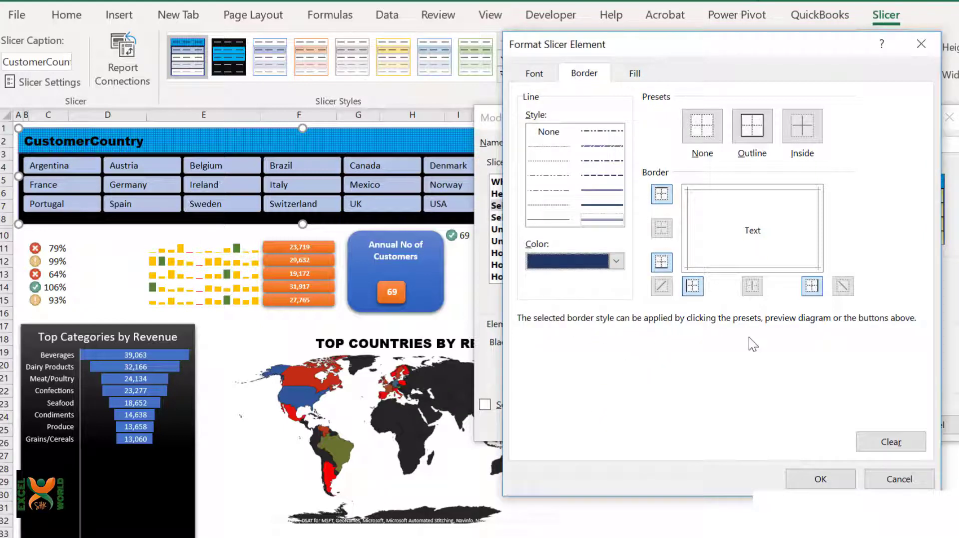
click(819, 233)
click(792, 269)
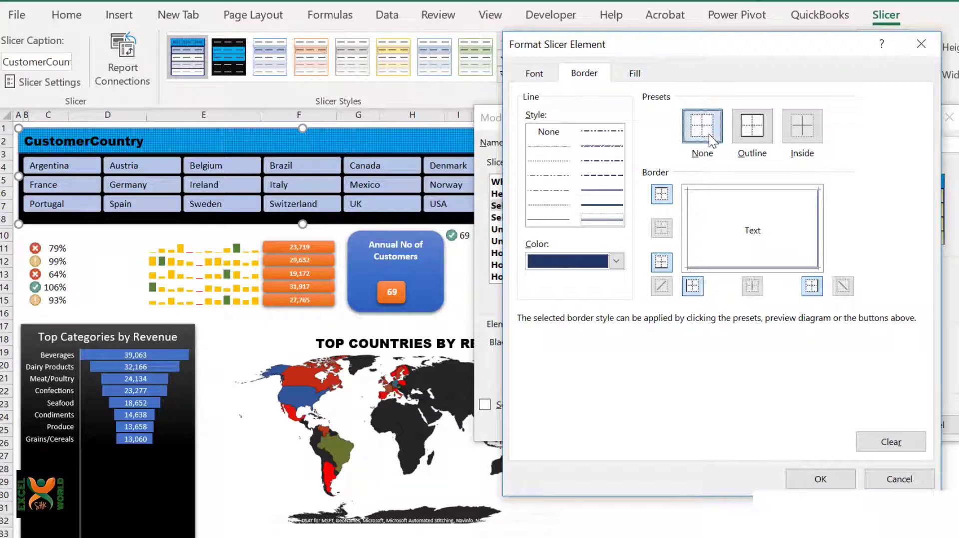
click(709, 134)
click(819, 225)
click(767, 270)
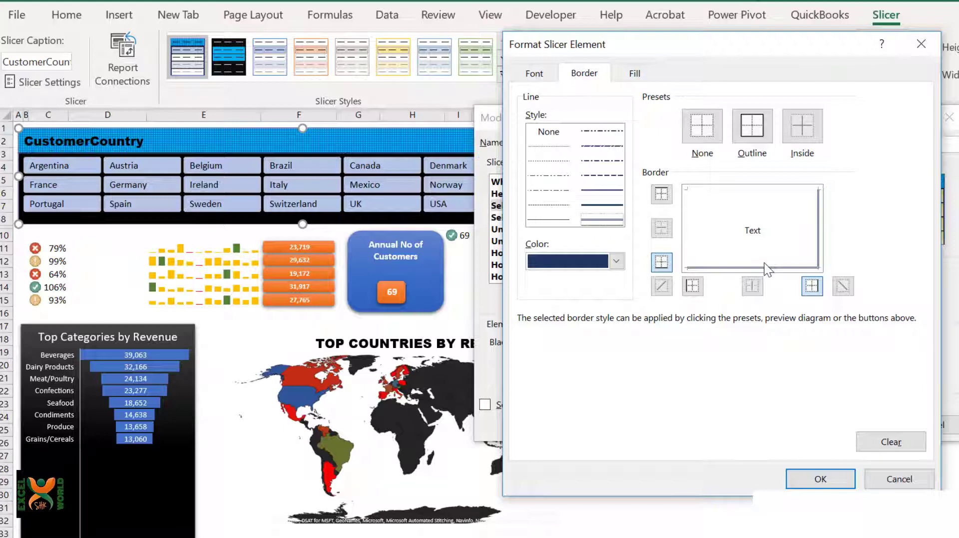
Step: Fill the Selected Item with Data element with standard green and save the slicer style
click(633, 73)
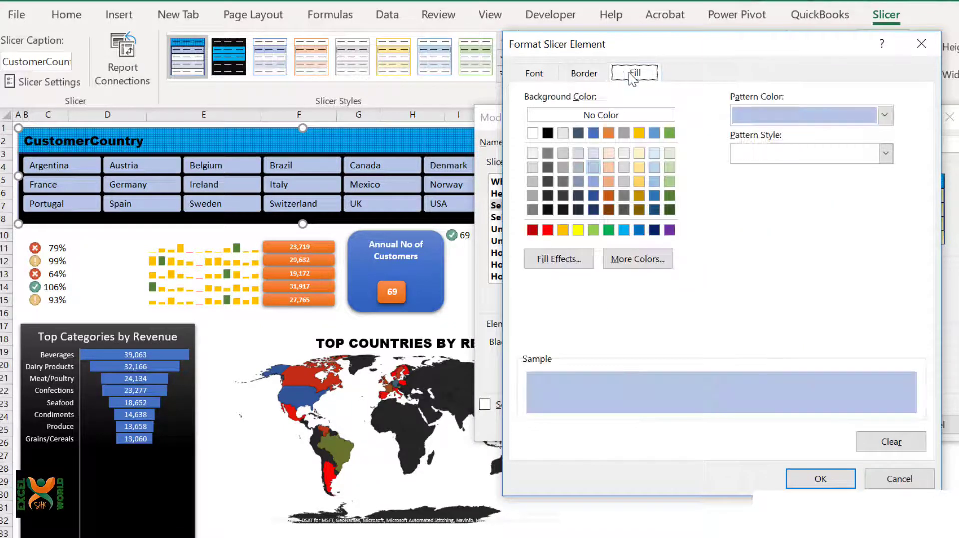
click(609, 230)
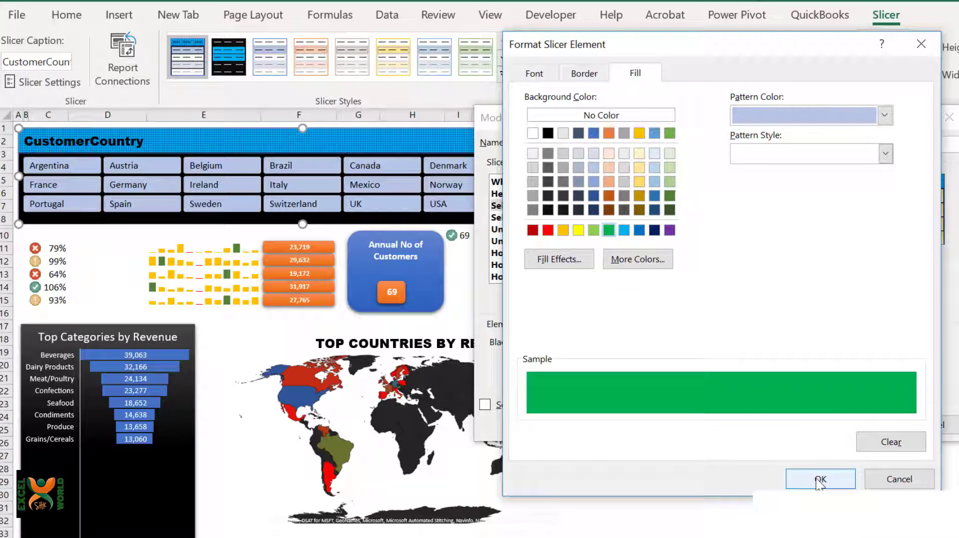
click(820, 480)
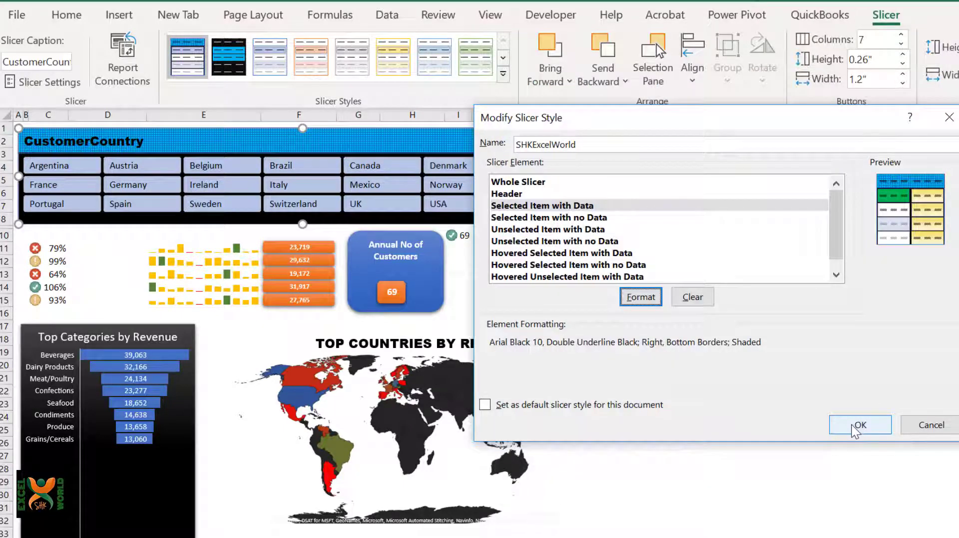
click(856, 426)
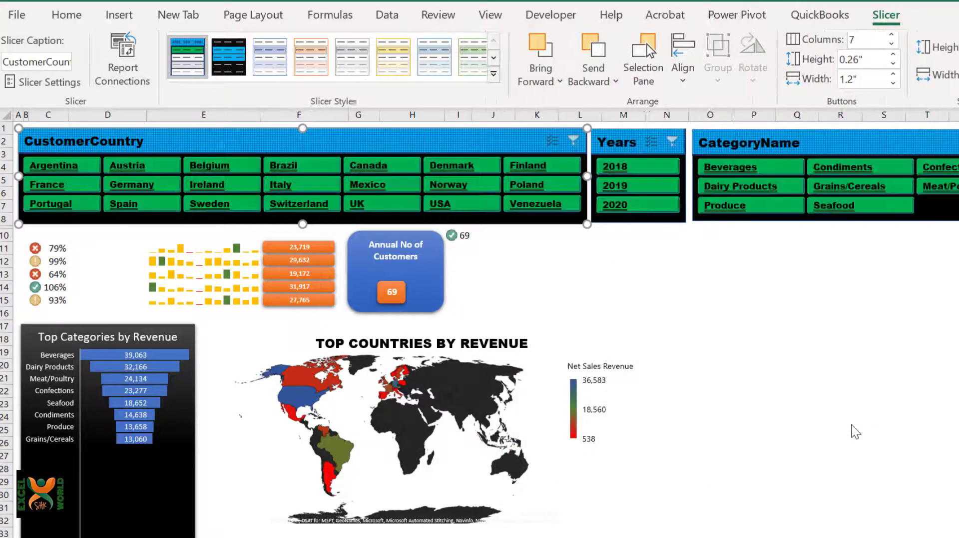
Step: Change the font color of the SHKExcelWorld style's Selected Item with Data element to white and save the style
right_click(185, 60)
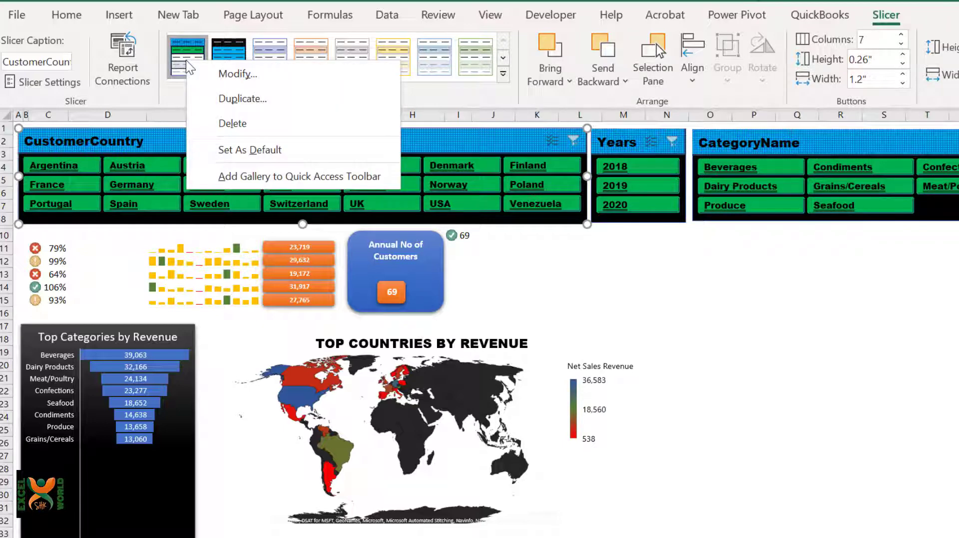
click(220, 74)
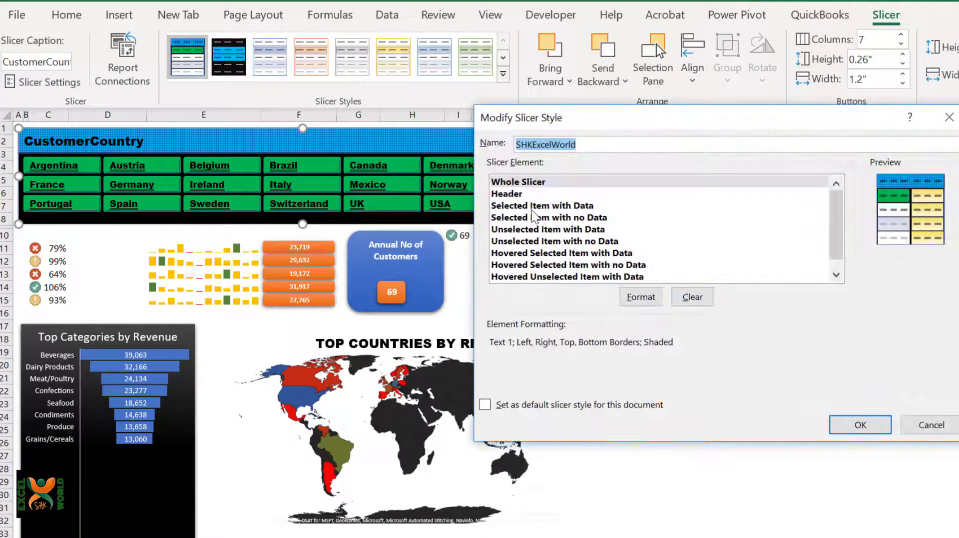
click(533, 208)
click(638, 298)
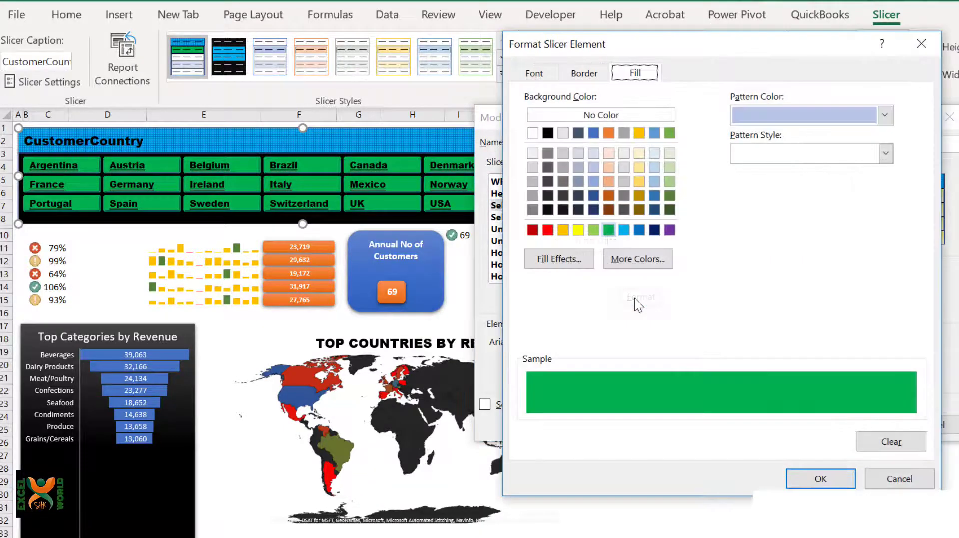
click(534, 74)
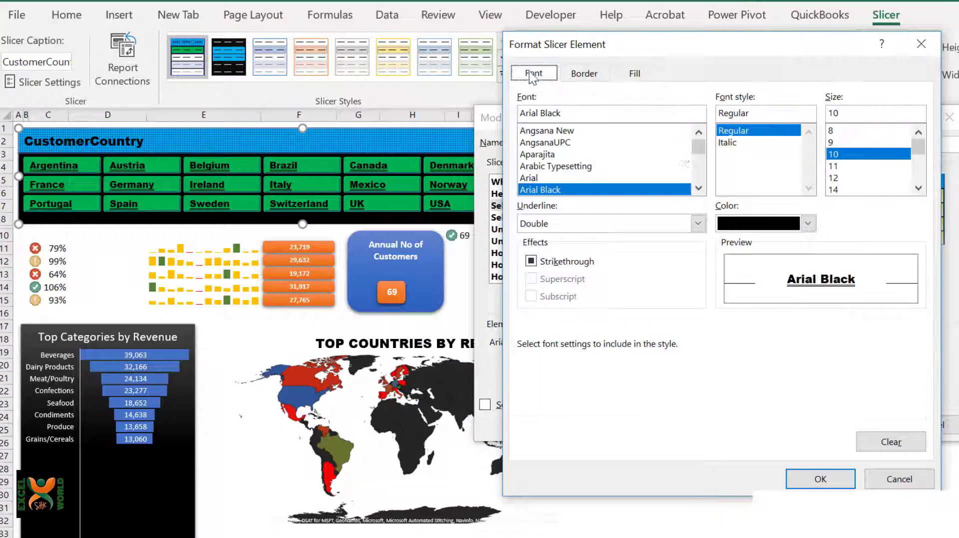
click(807, 224)
click(723, 292)
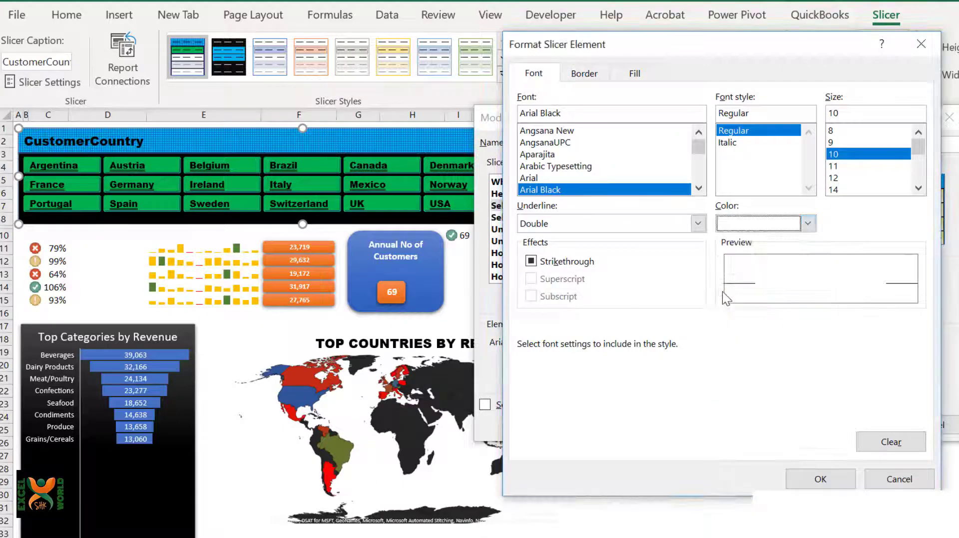
click(823, 476)
click(860, 424)
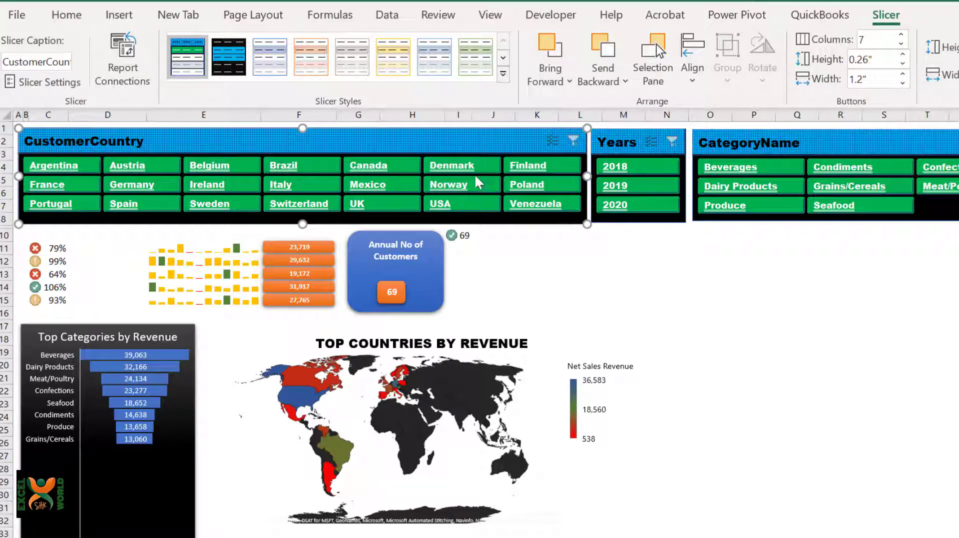
Step: Modify the SHKExcelWorld style so its Unselected Item with Data element uses Calibri (Body), Regular, size 10, in white
right_click(186, 71)
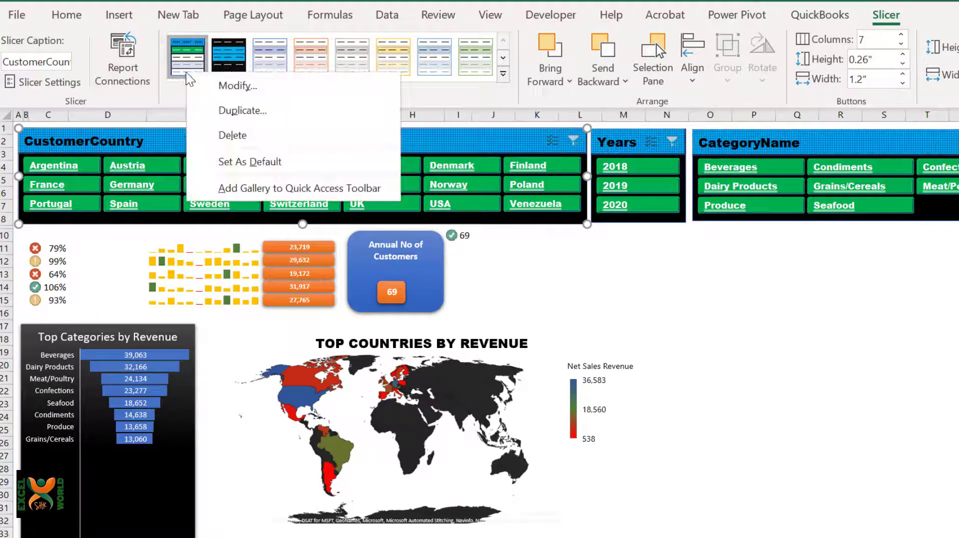
click(215, 83)
click(550, 205)
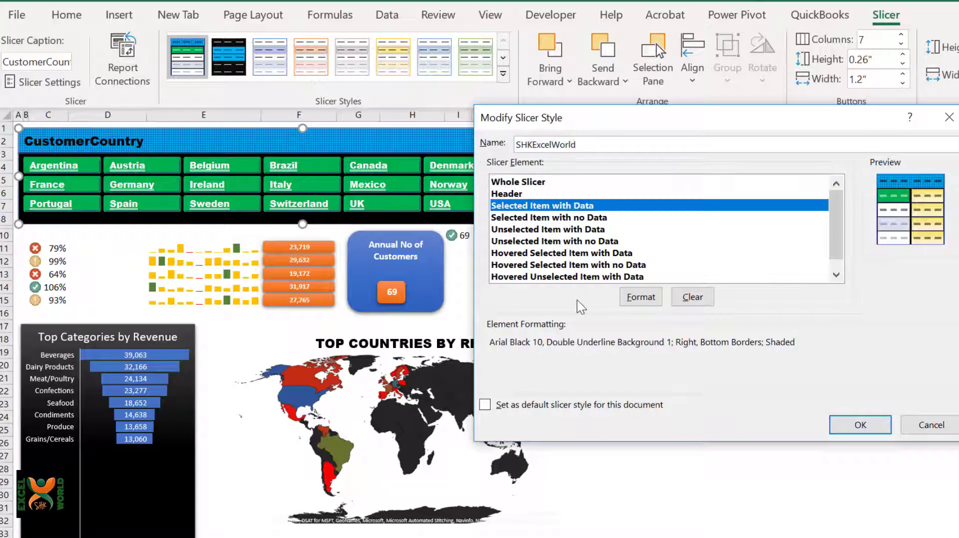
click(534, 231)
click(642, 298)
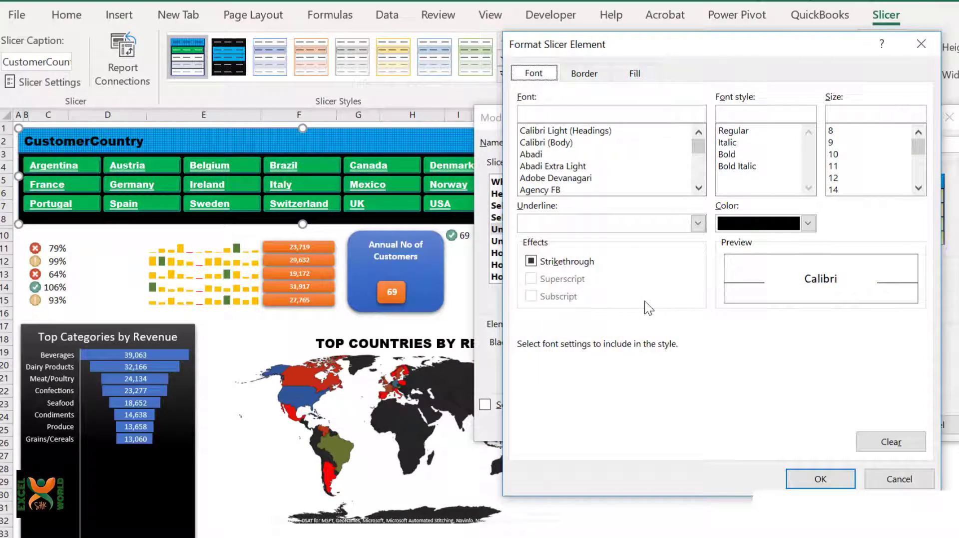
click(554, 146)
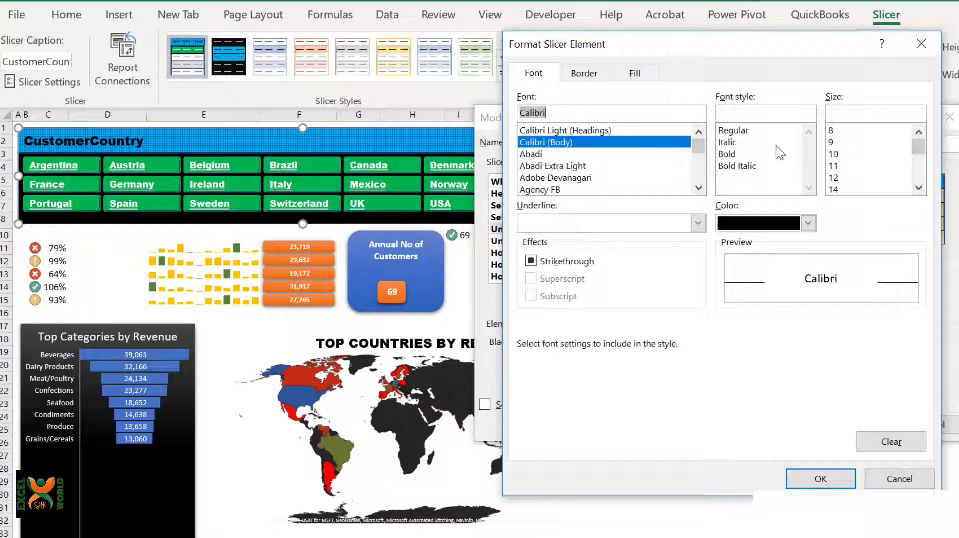
click(744, 131)
click(839, 155)
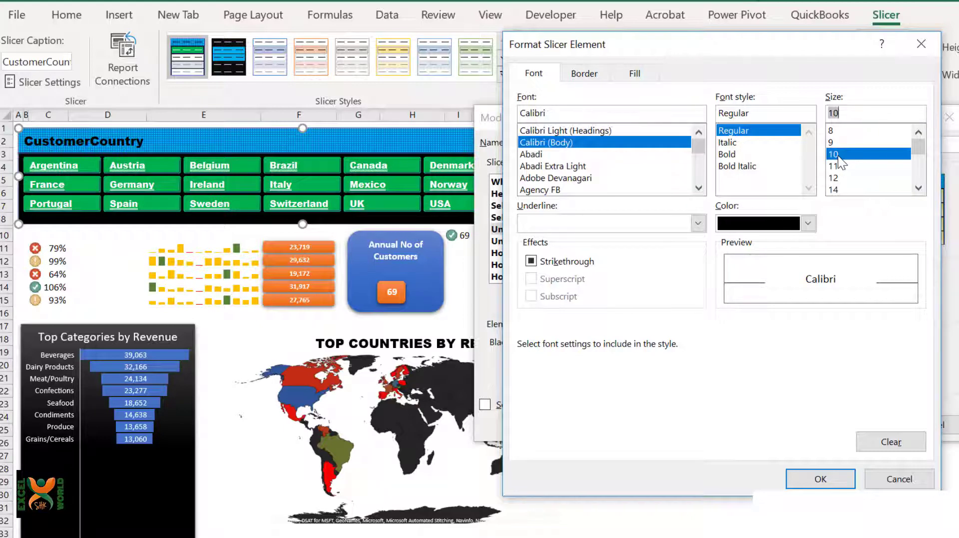
click(808, 223)
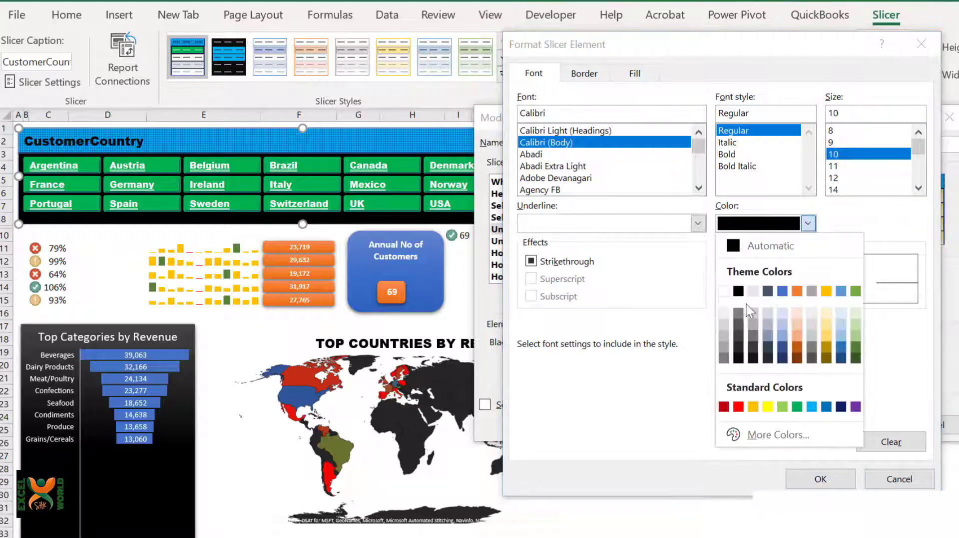
click(724, 291)
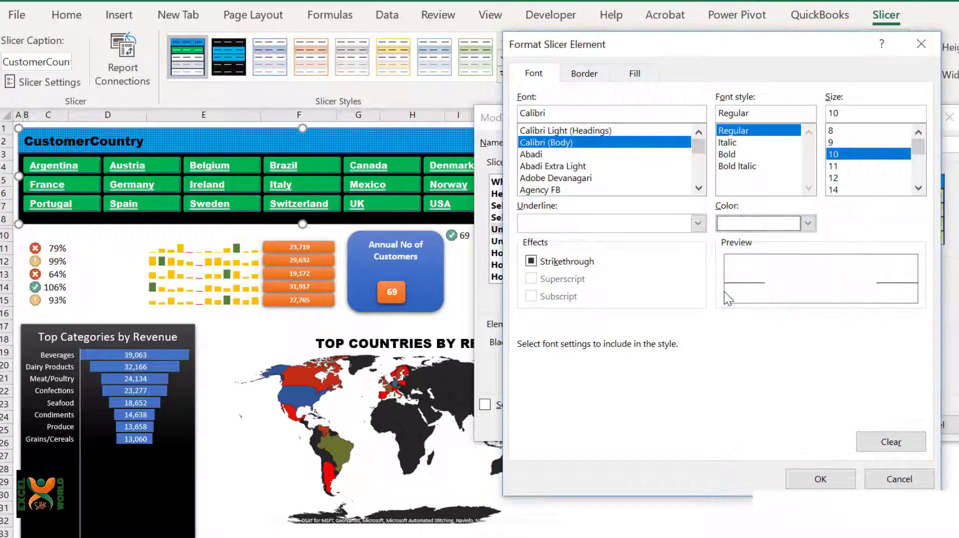
Step: Fill the Unselected Item with Data element with a two-color gradient from dark red to red, shaded from center, and save the style
click(640, 75)
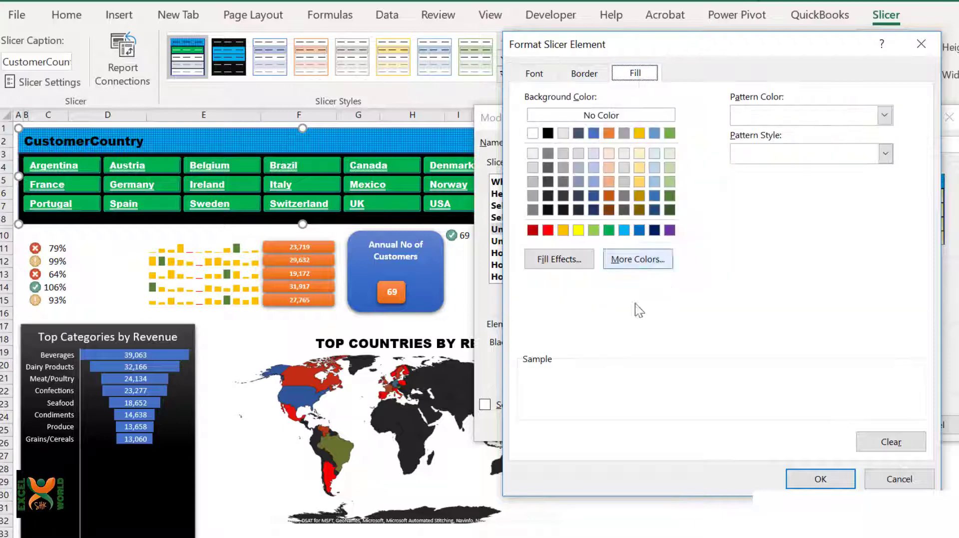
click(534, 267)
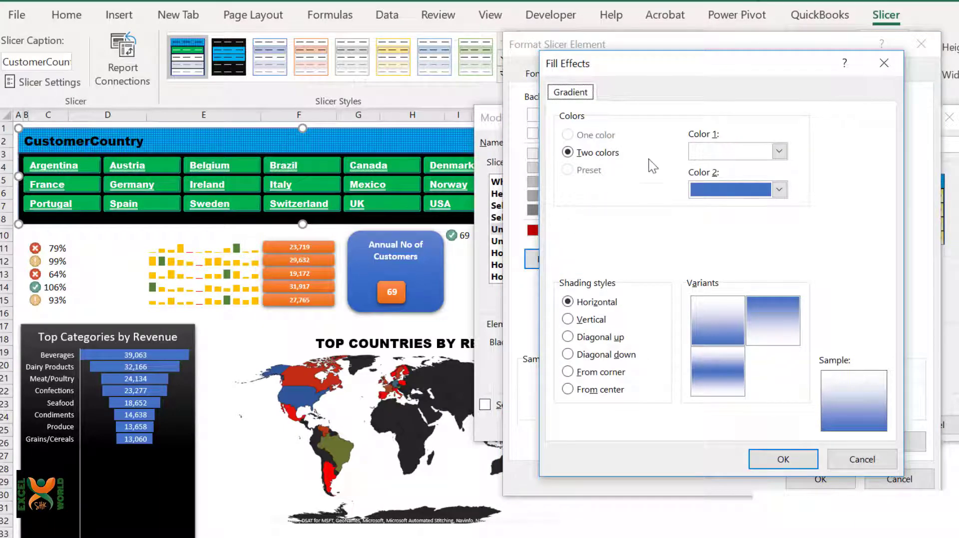
click(781, 151)
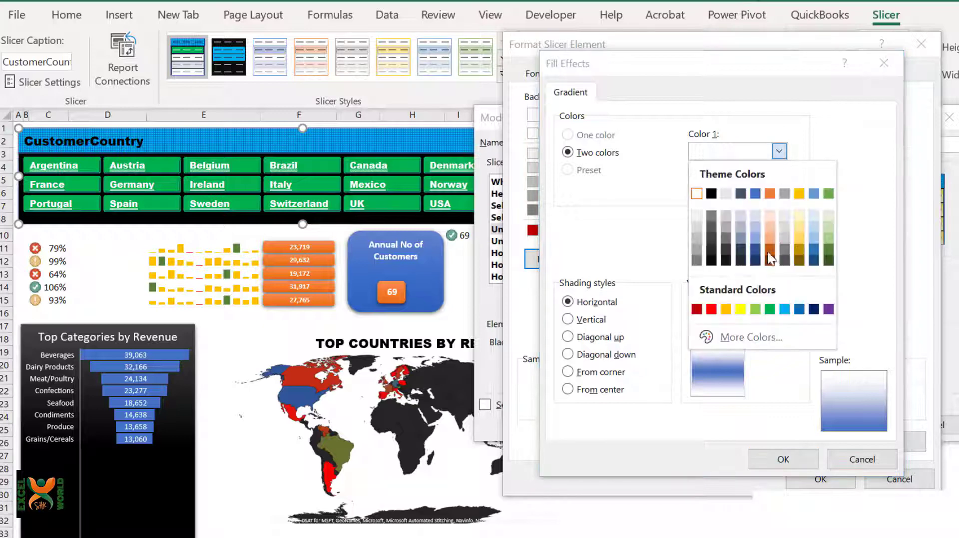
click(698, 309)
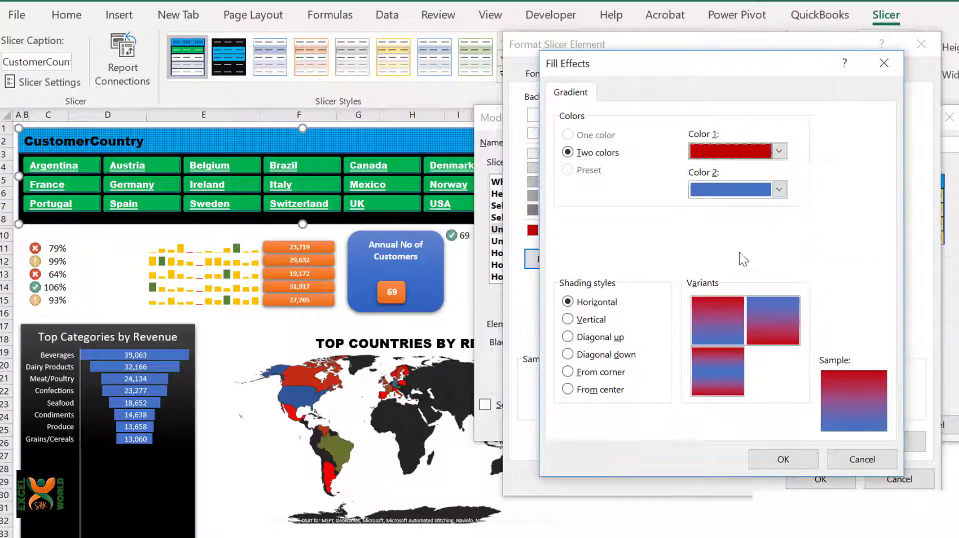
click(780, 190)
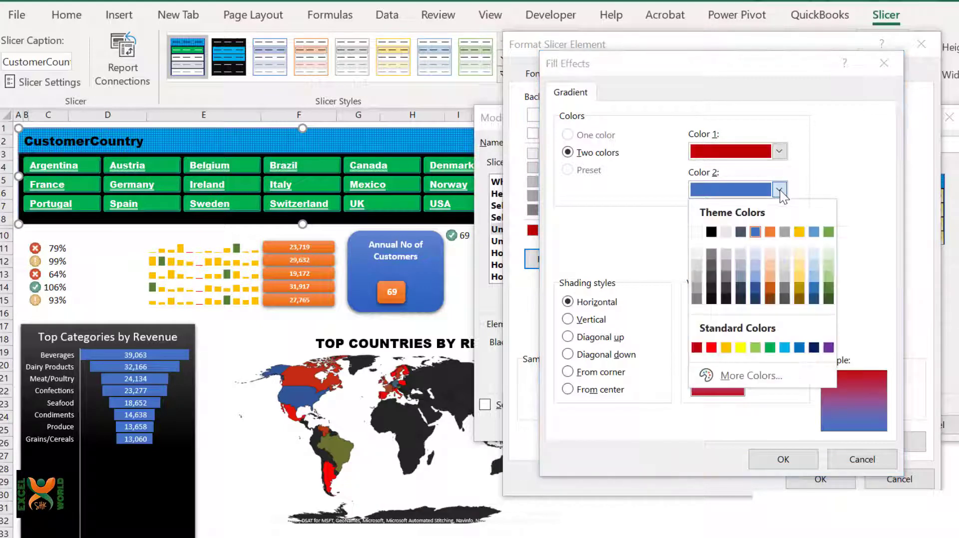
click(711, 348)
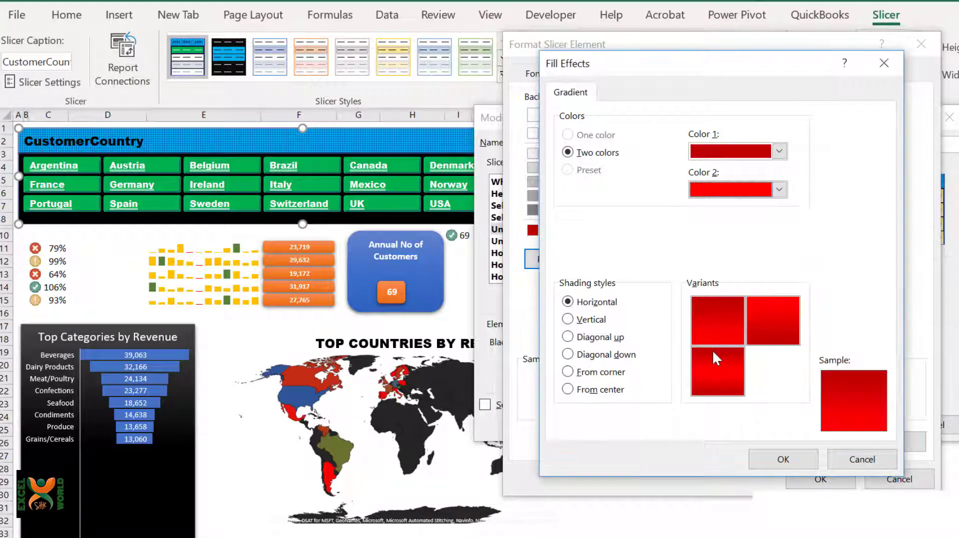
click(568, 389)
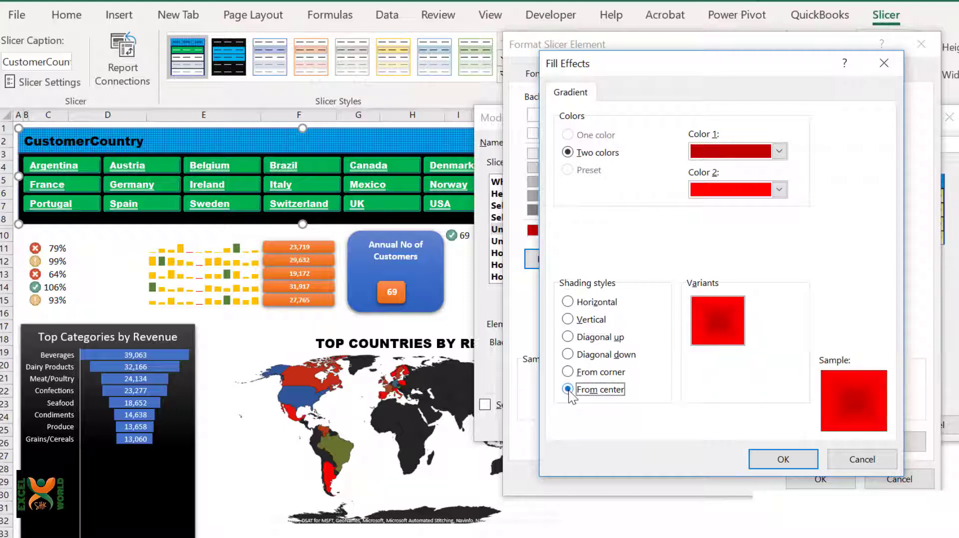
click(797, 467)
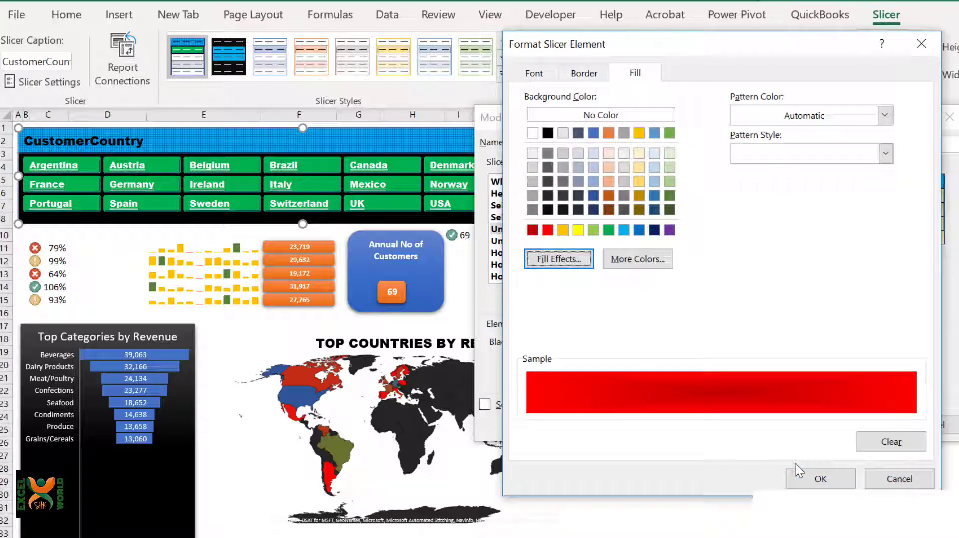
click(827, 479)
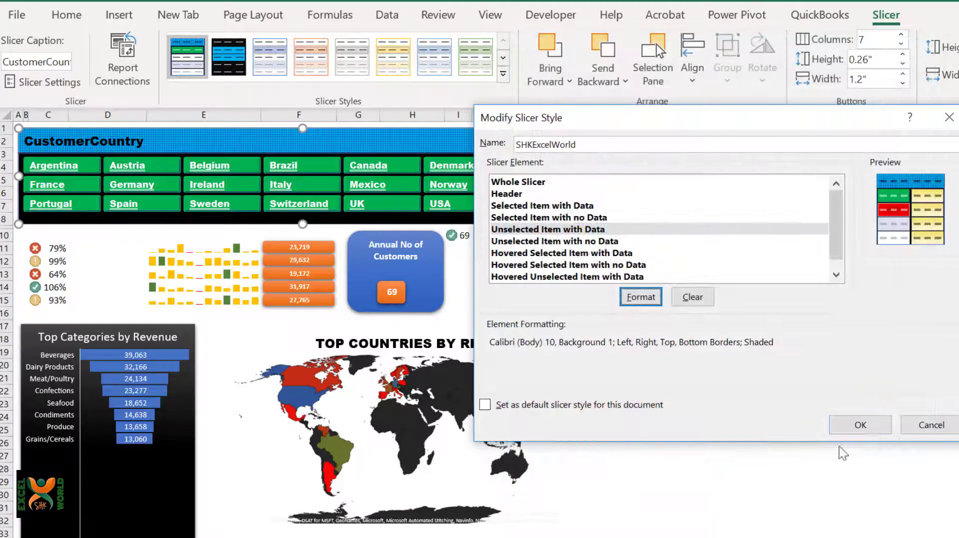
click(857, 425)
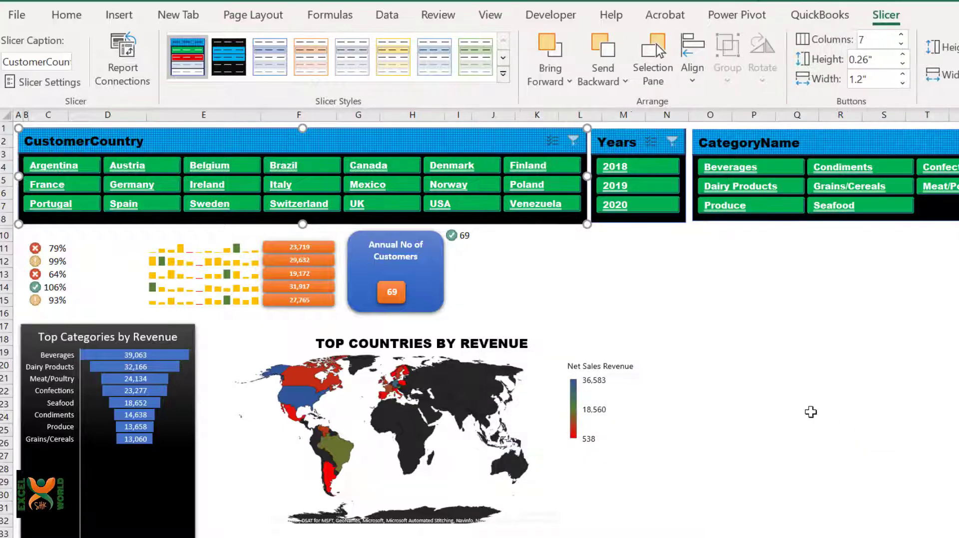
Step: Filter the CustomerCountry slicer to Mexico, and remove all borders from the SHKExcelWorld style's Unselected Item with Data element
click(364, 190)
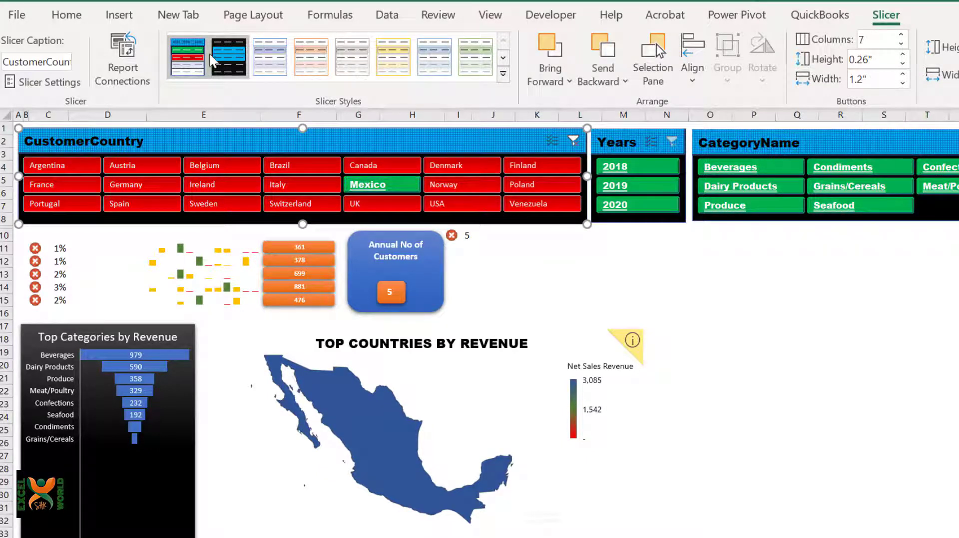
right_click(185, 65)
click(232, 73)
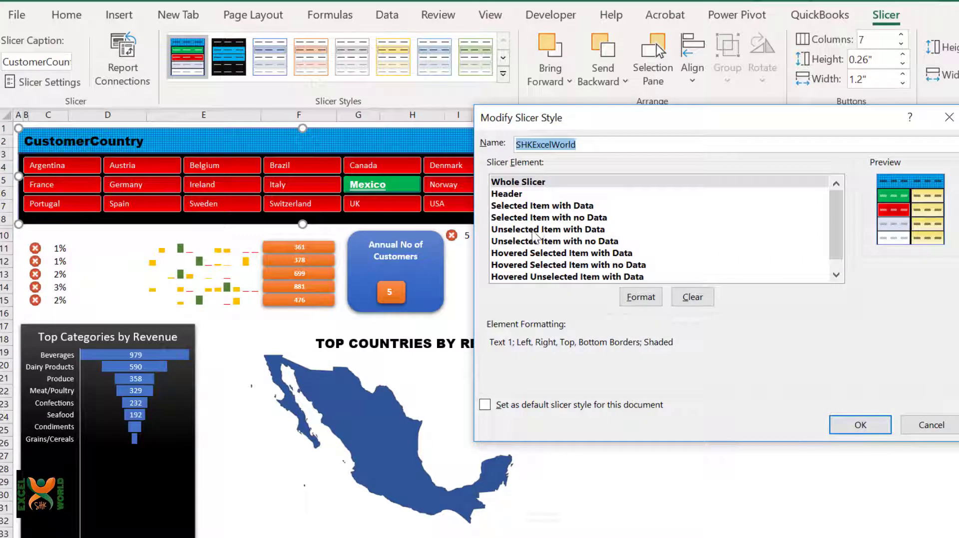
click(534, 233)
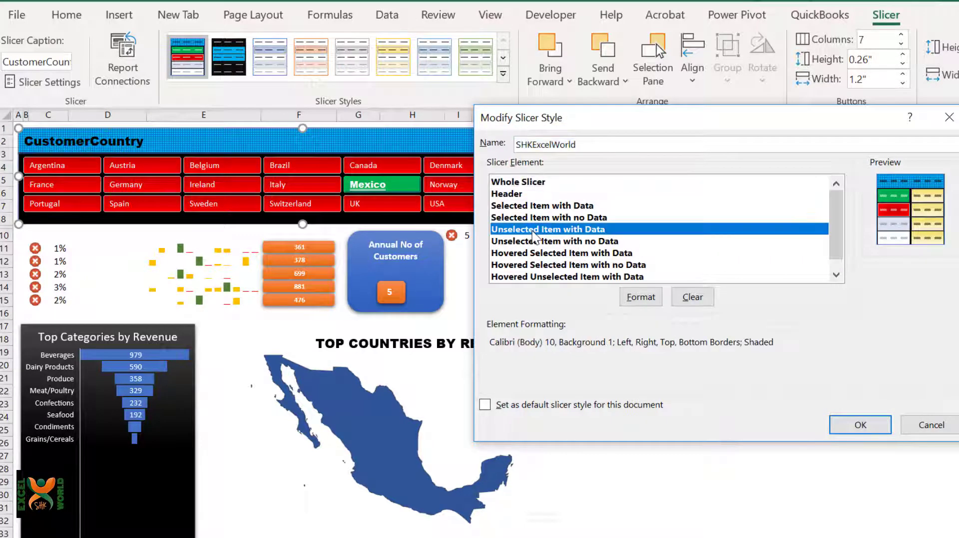
click(644, 299)
click(584, 73)
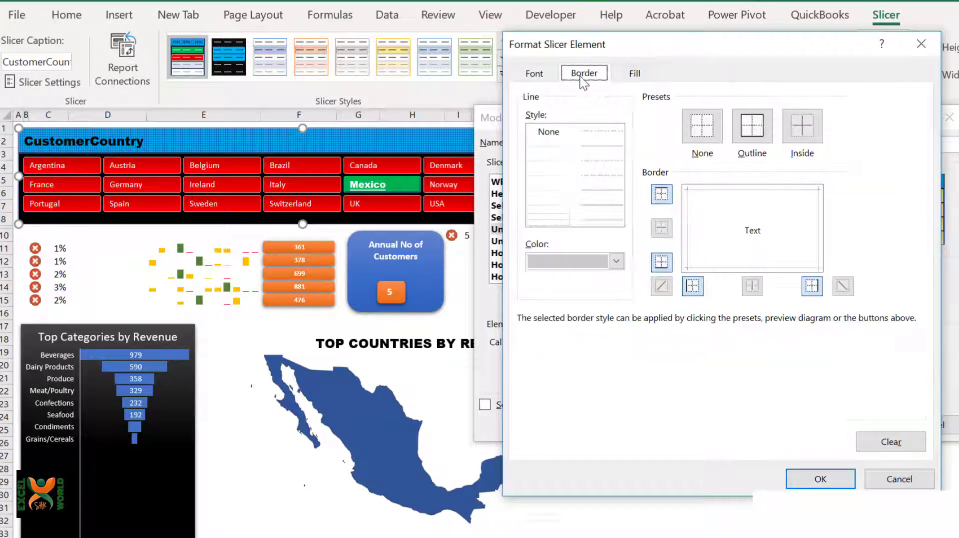
click(702, 149)
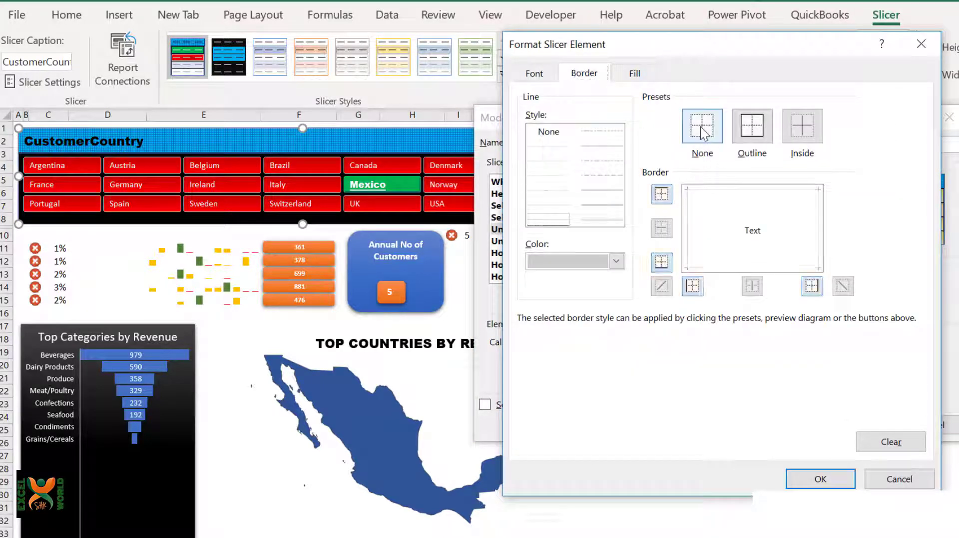
click(820, 479)
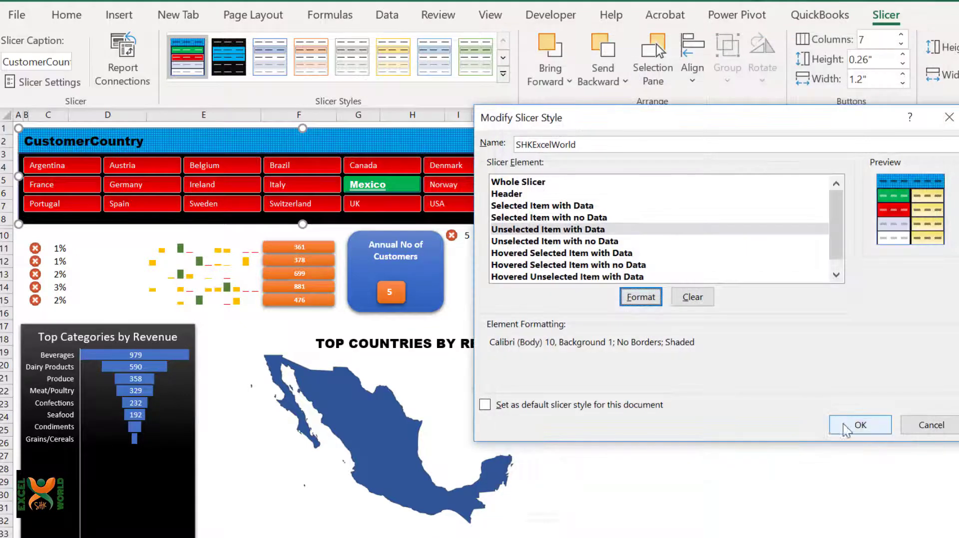
click(854, 483)
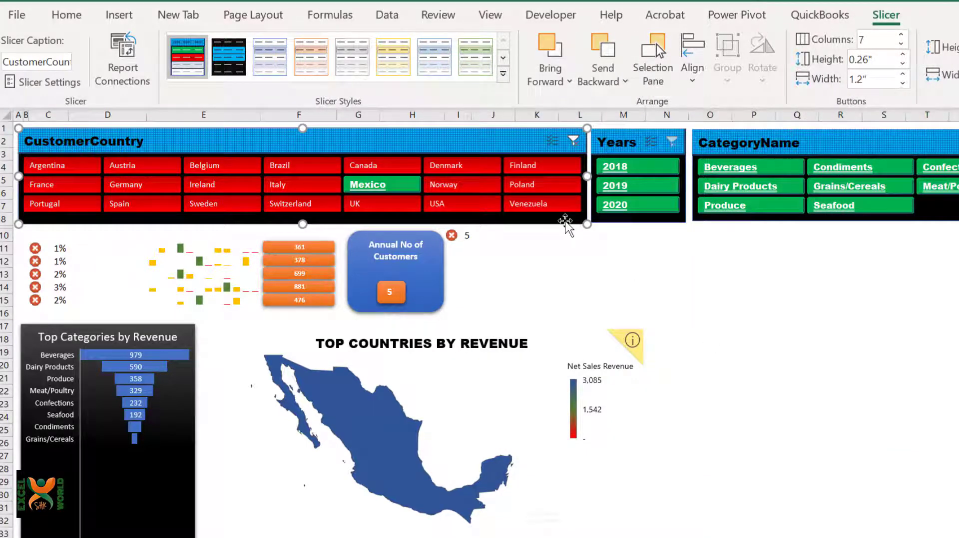
Step: Modify the SHKExcelWorld style so its Hovered Selected Item with Data element uses white Arial Black at size 12
right_click(185, 62)
click(230, 77)
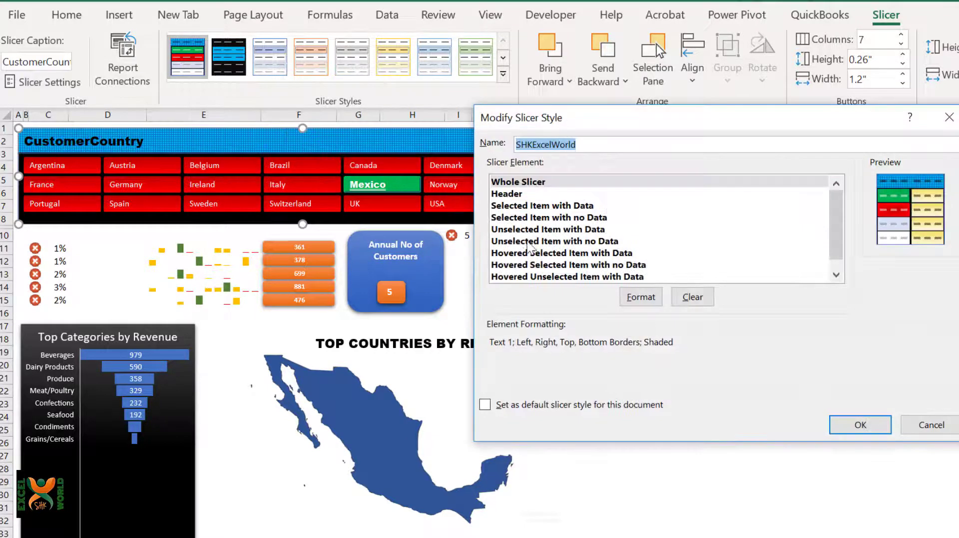
click(837, 275)
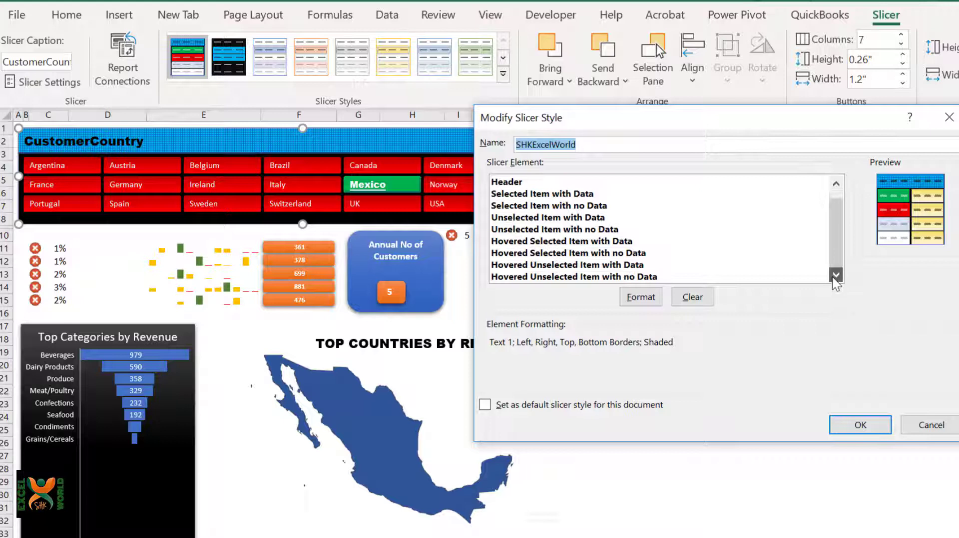
click(522, 242)
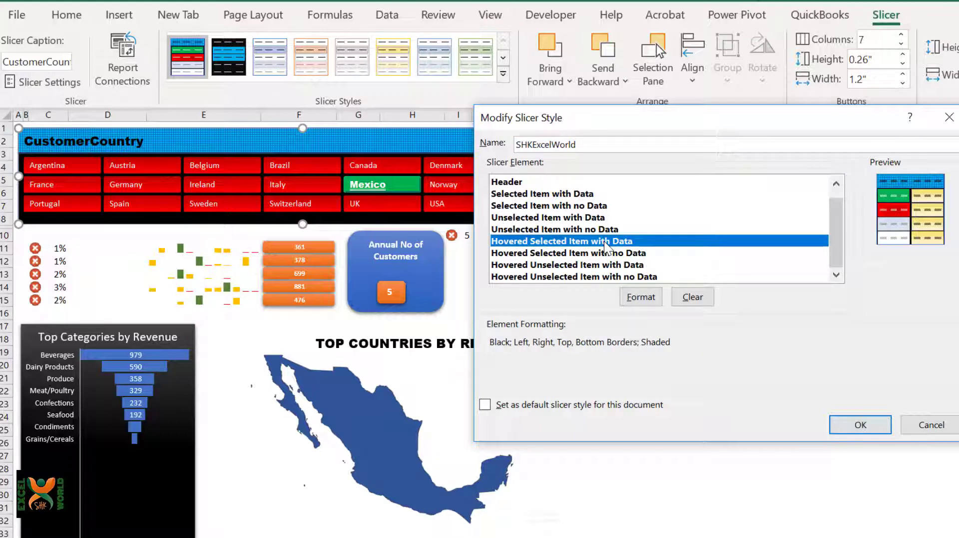
click(640, 297)
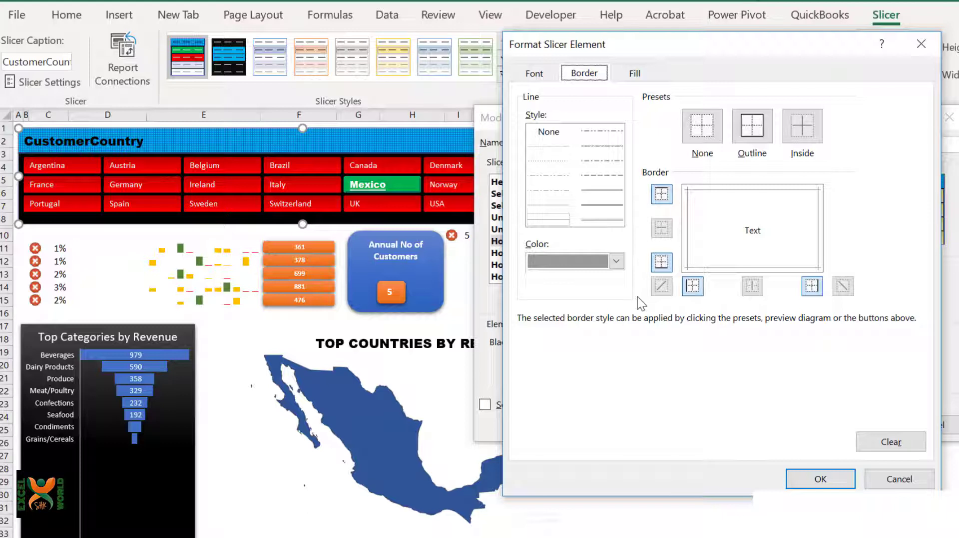
click(534, 73)
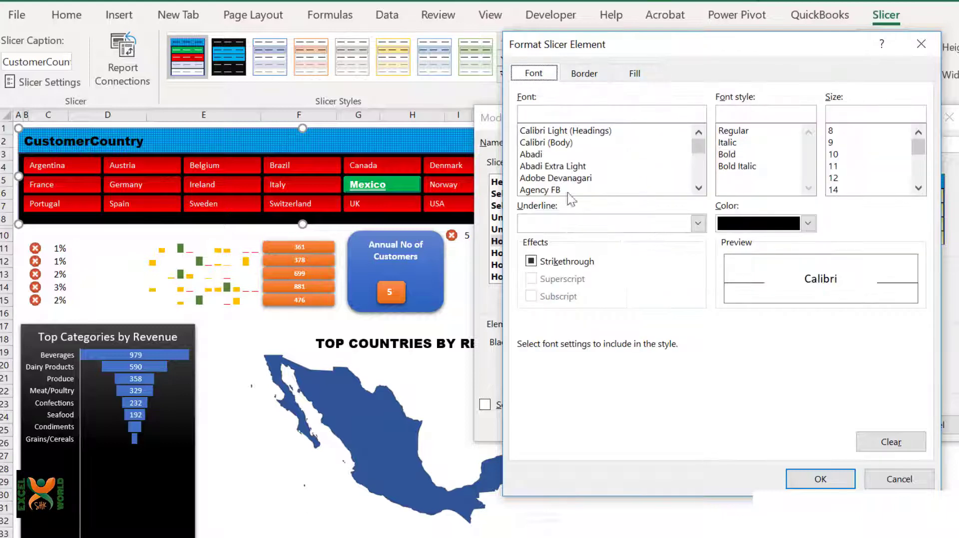
click(699, 176)
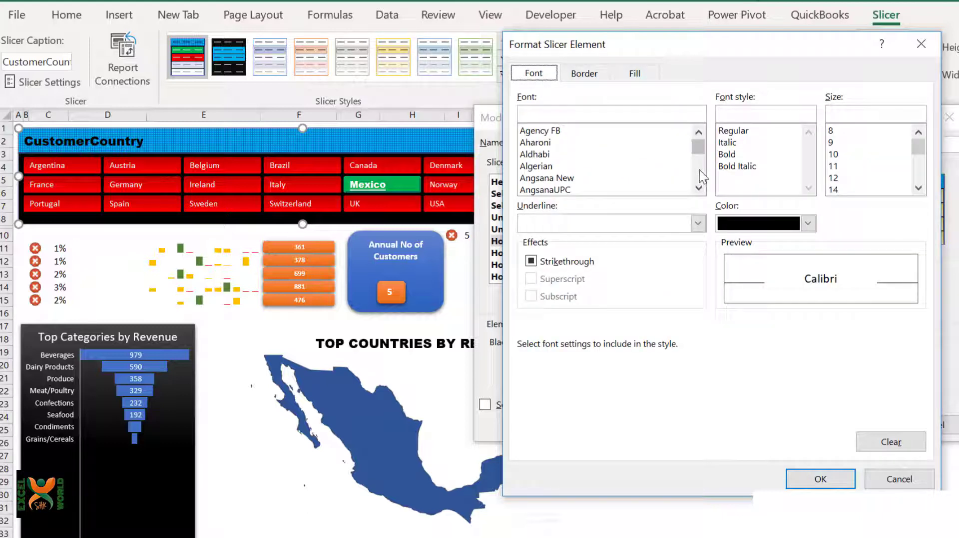
click(699, 170)
click(557, 178)
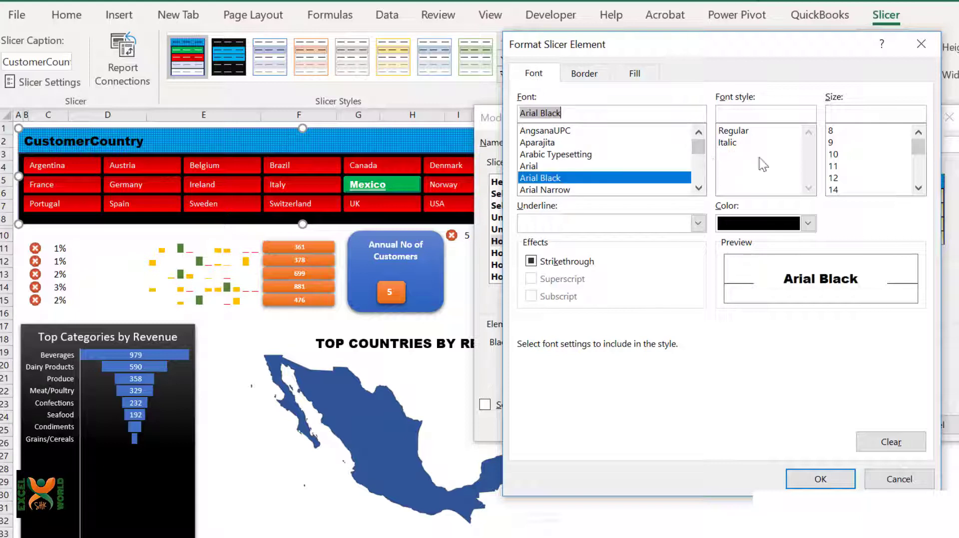
click(842, 179)
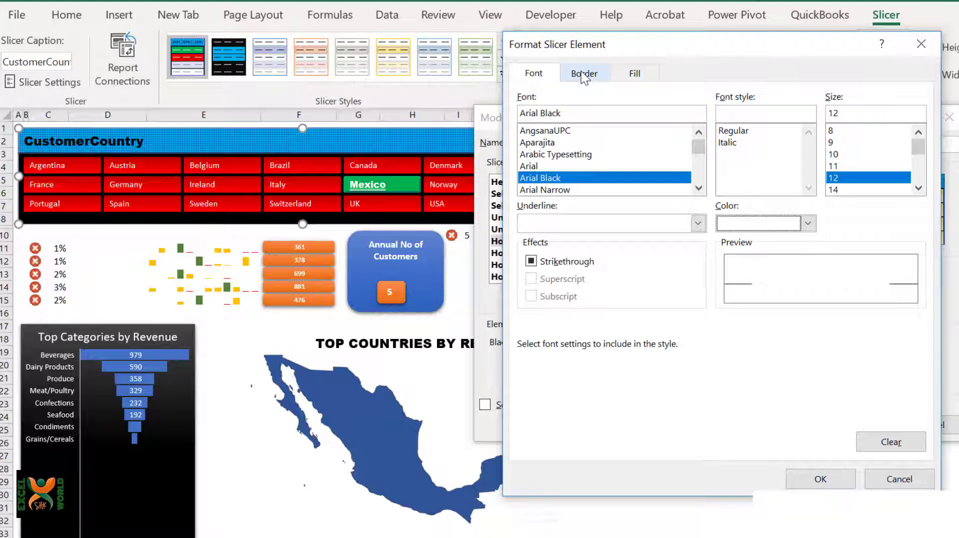
Step: Give the Hovered Selected Item with Data element only right and bottom borders, using a thick line in the Automatic color
click(584, 75)
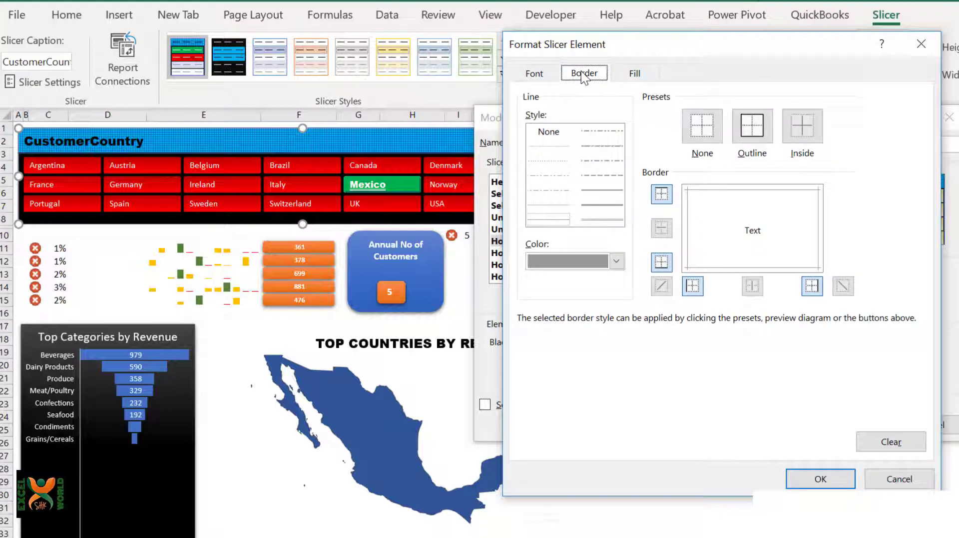
click(605, 207)
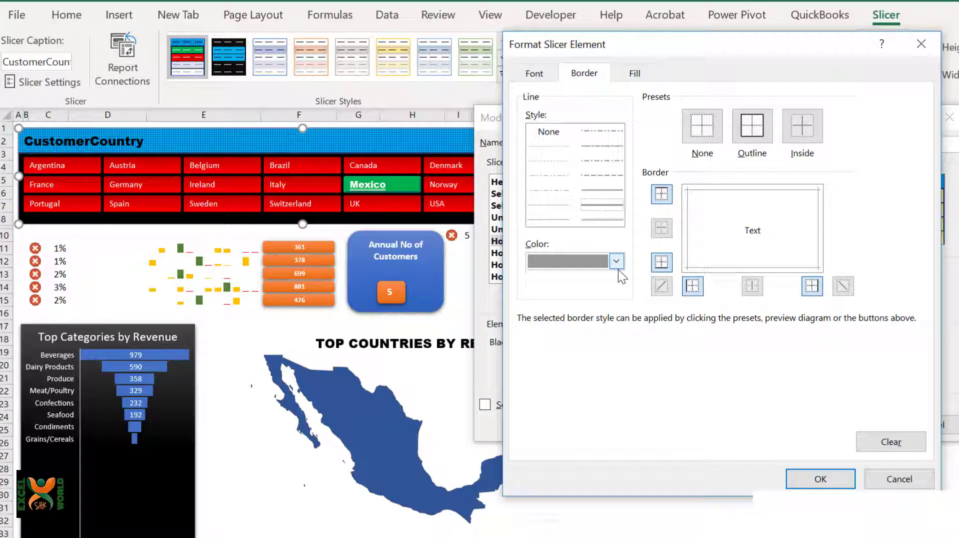
click(618, 264)
click(547, 289)
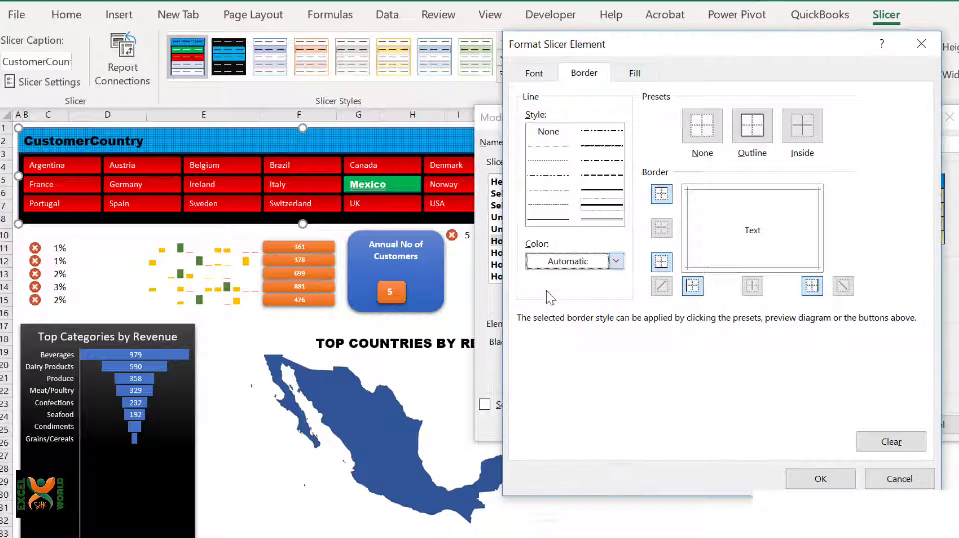
click(608, 206)
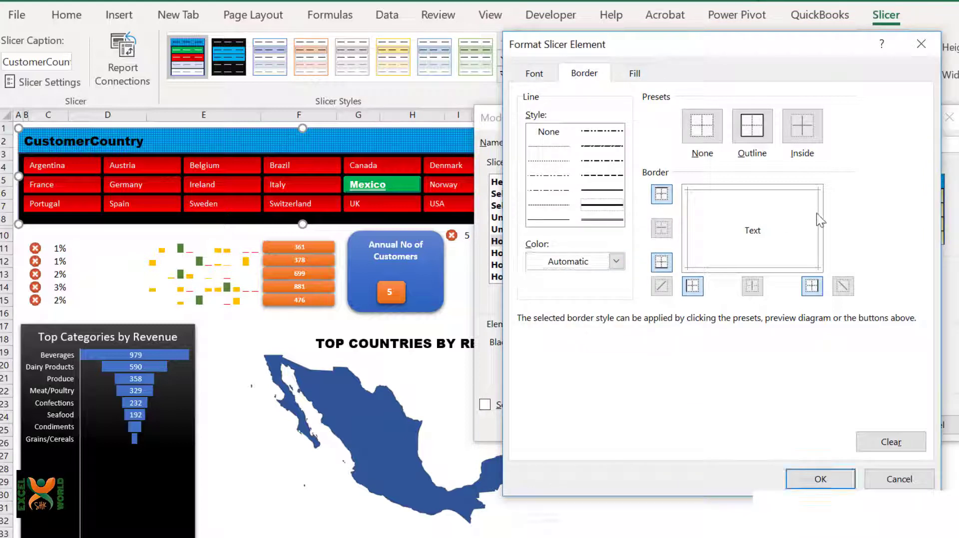
click(817, 229)
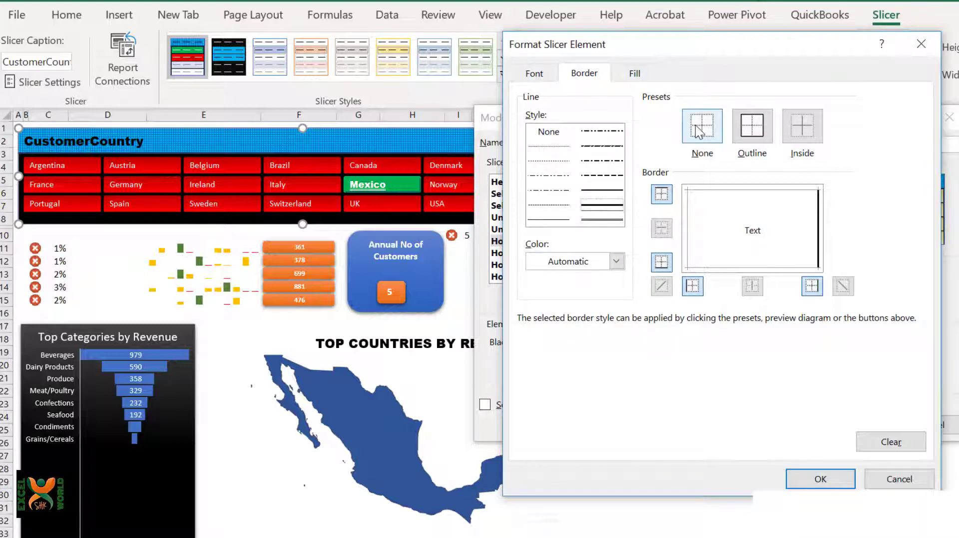
click(695, 125)
click(819, 235)
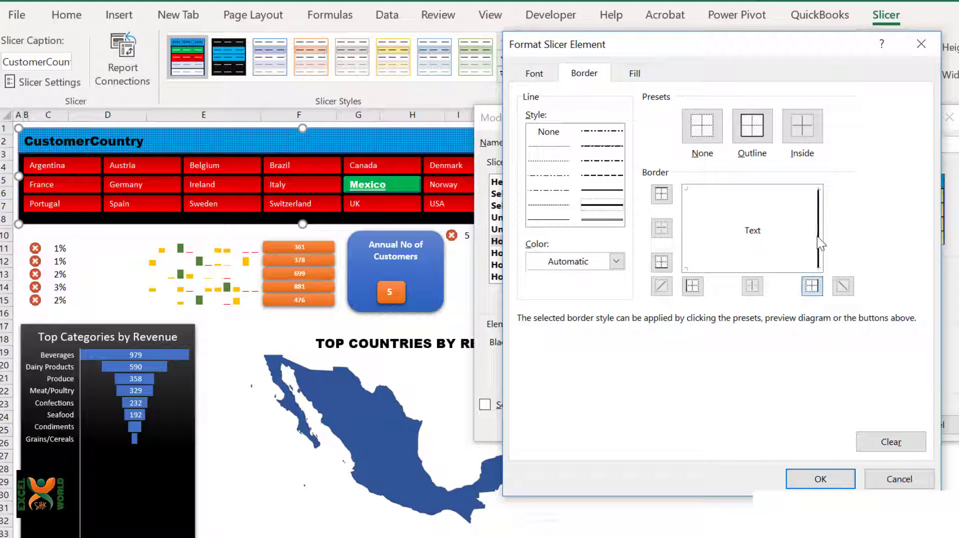
click(774, 269)
Step: Fill the Hovered Selected Item with Data element with a two-color gradient from dark green to lighter green, shaded from center, and save the style
click(634, 74)
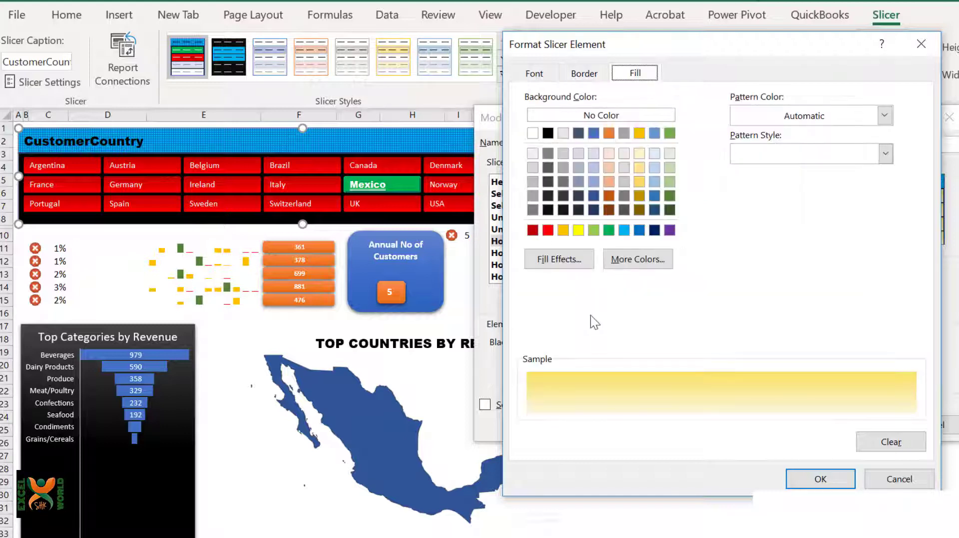
click(570, 269)
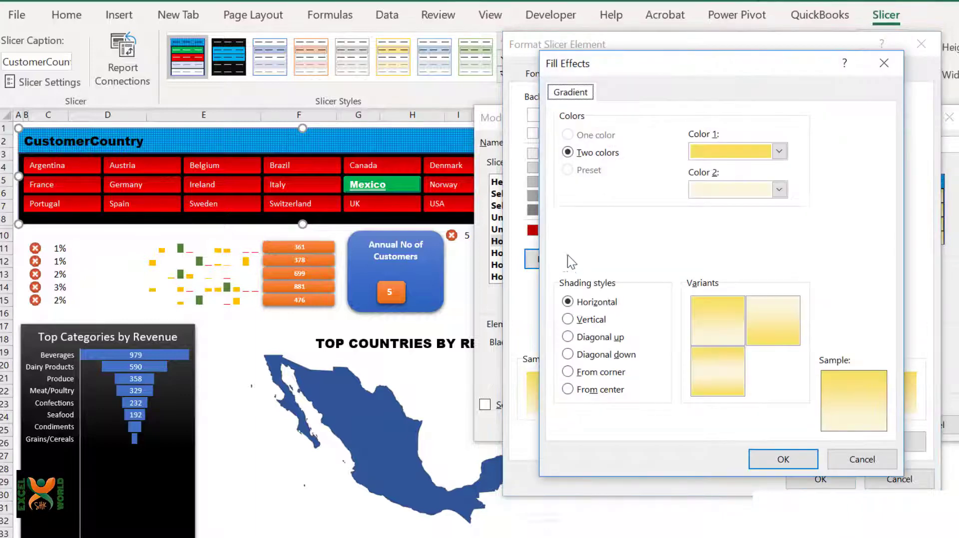
click(779, 152)
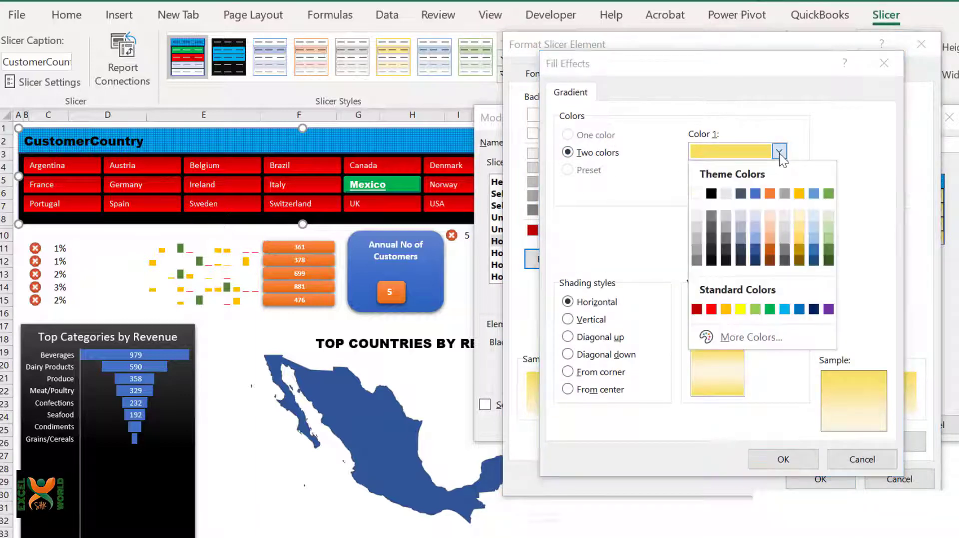
click(828, 261)
click(779, 190)
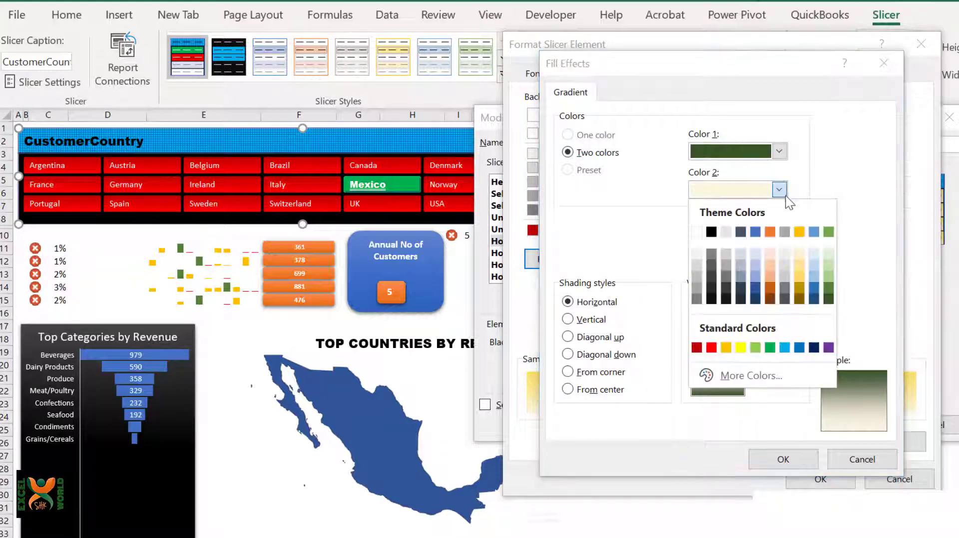
click(829, 286)
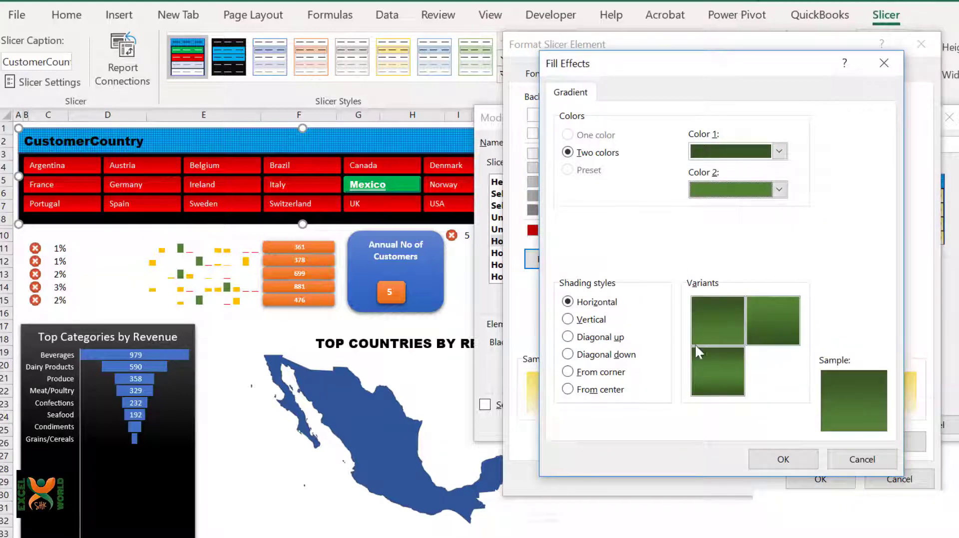
click(599, 390)
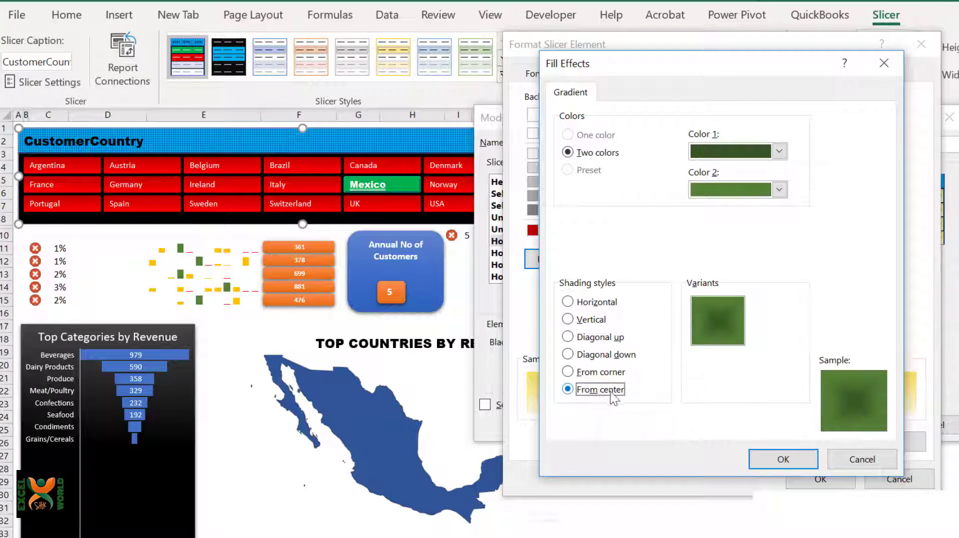
click(779, 459)
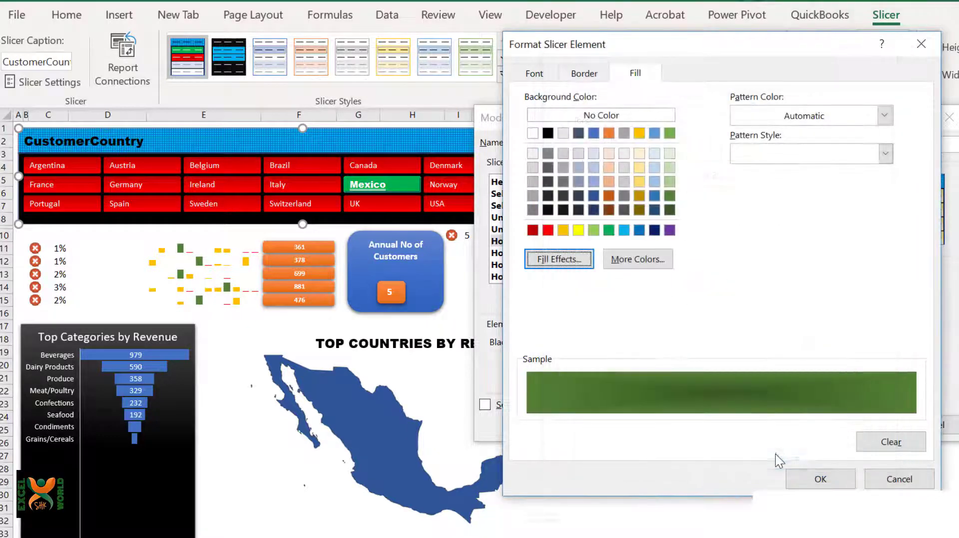
click(822, 479)
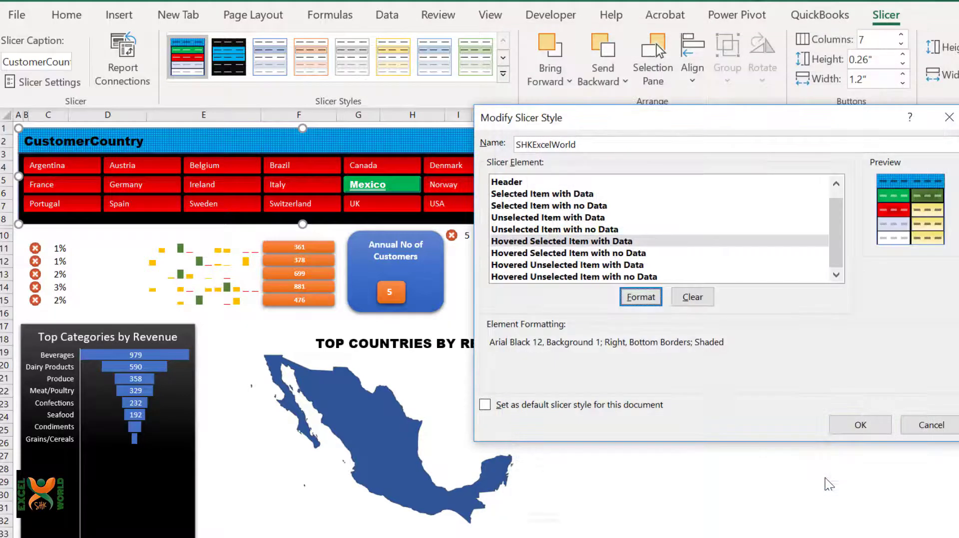
click(859, 424)
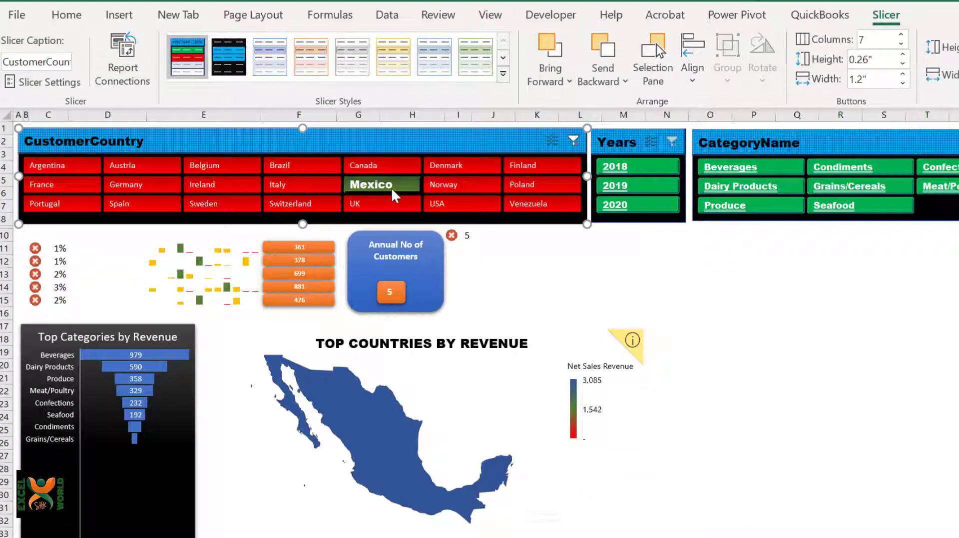
Step: Modify the SHKExcelWorld style so its Hovered Unselected Item with Data element uses white Arial Black at size 12
right_click(200, 69)
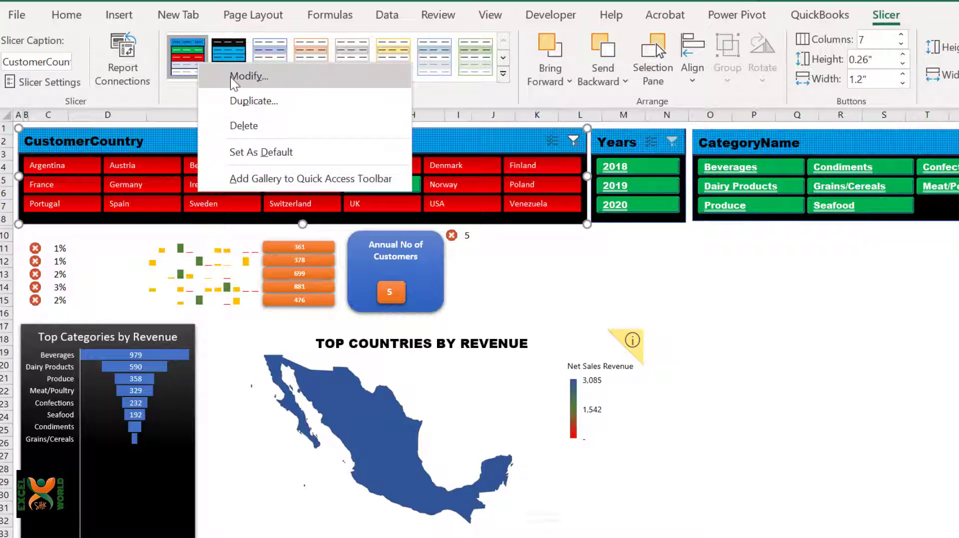
click(232, 77)
click(557, 252)
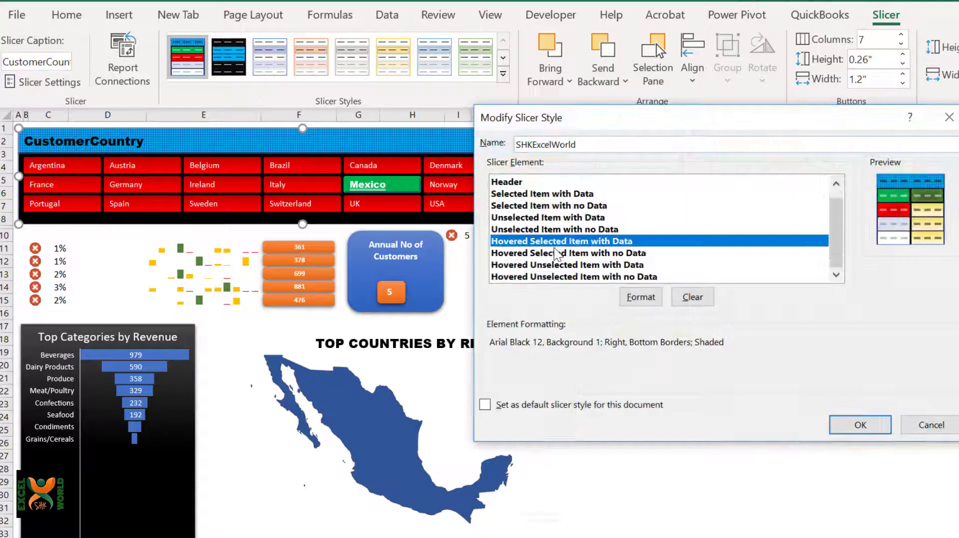
click(578, 266)
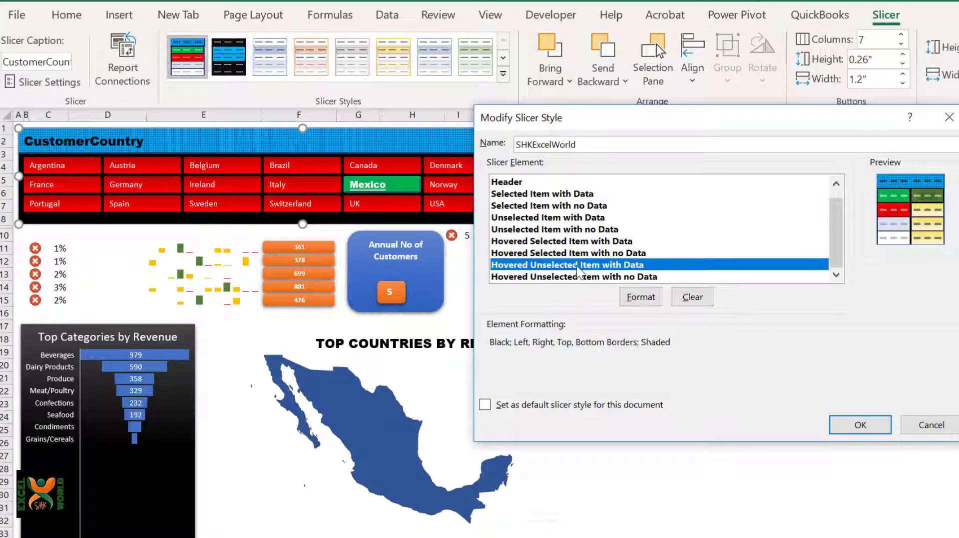
click(642, 297)
click(519, 79)
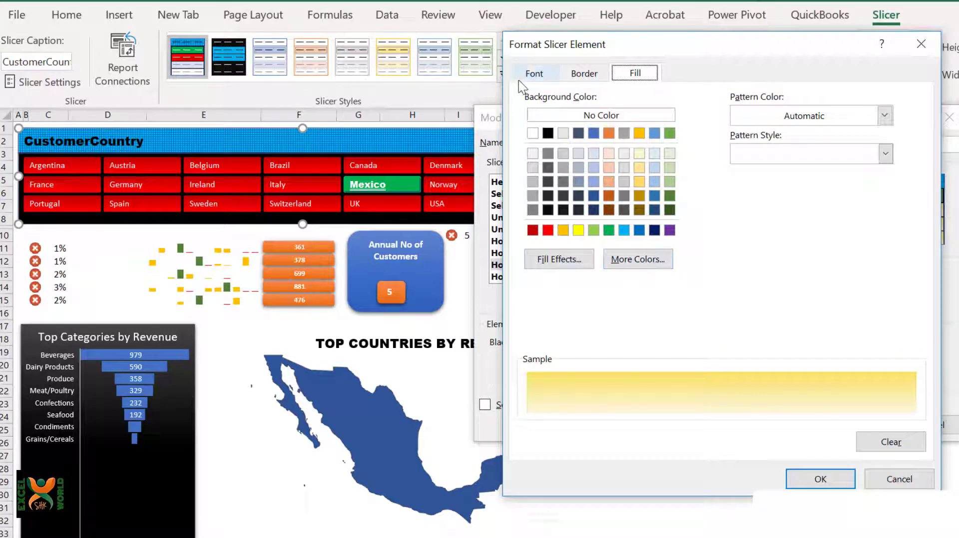
scroll(696, 169, down, 4)
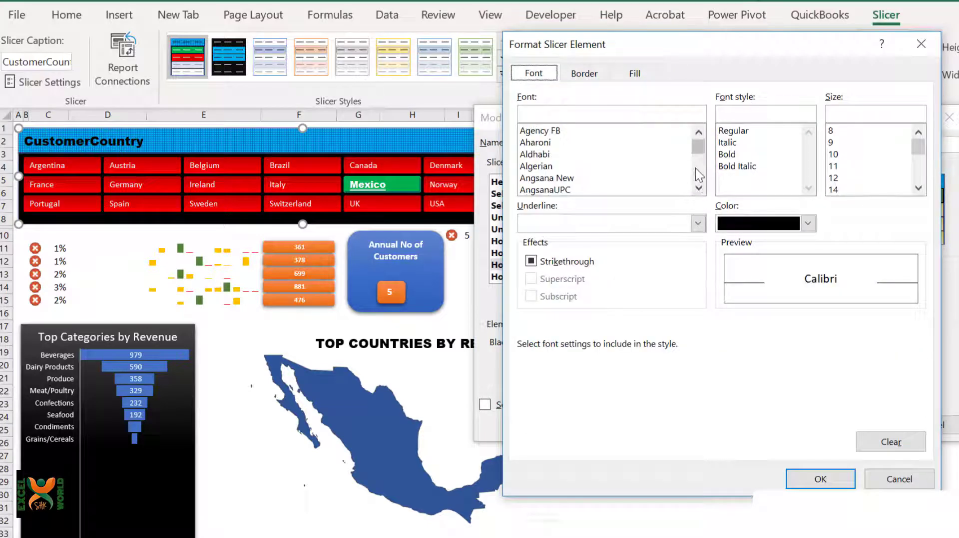
click(544, 179)
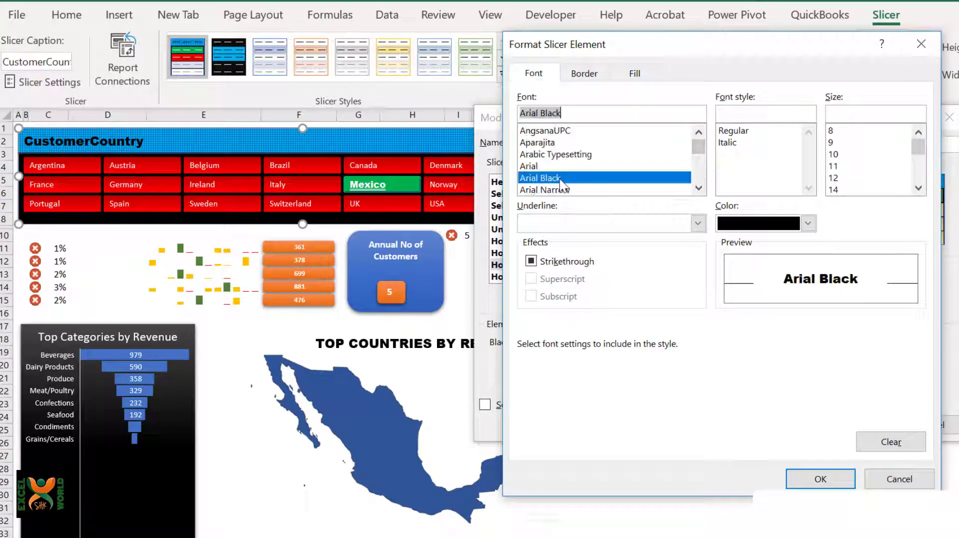
click(844, 178)
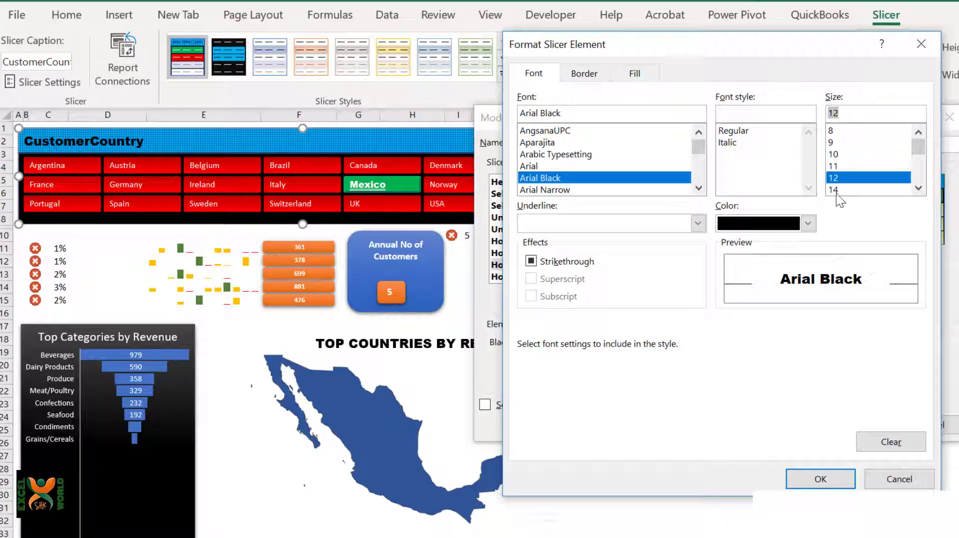
click(808, 224)
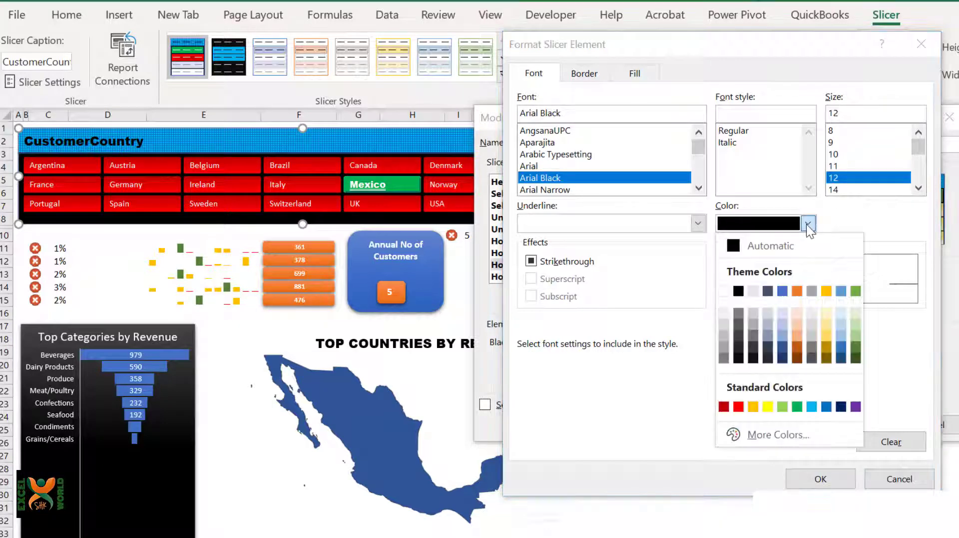
click(723, 294)
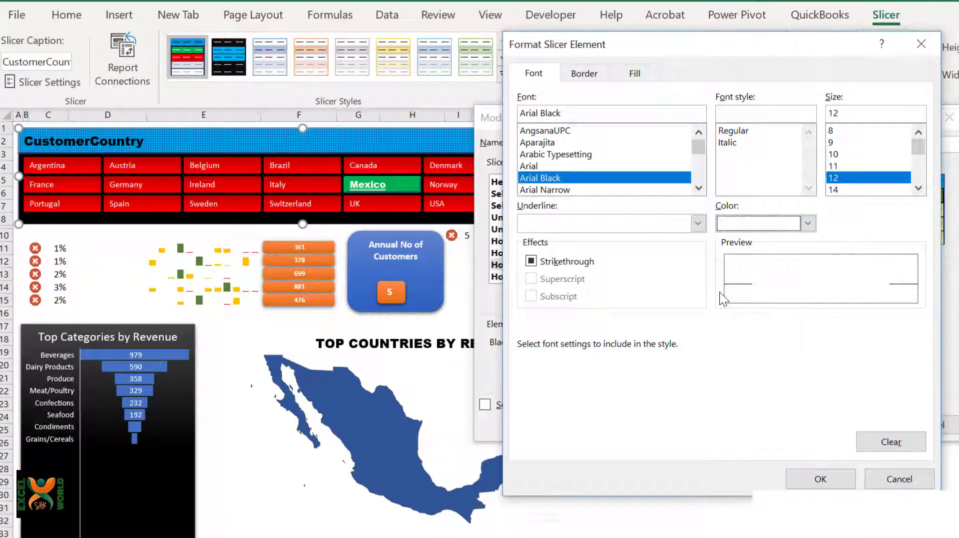
Step: Replace the Hovered Unselected Item with Data element's borders with thick right and bottom borders in the Automatic color
click(585, 76)
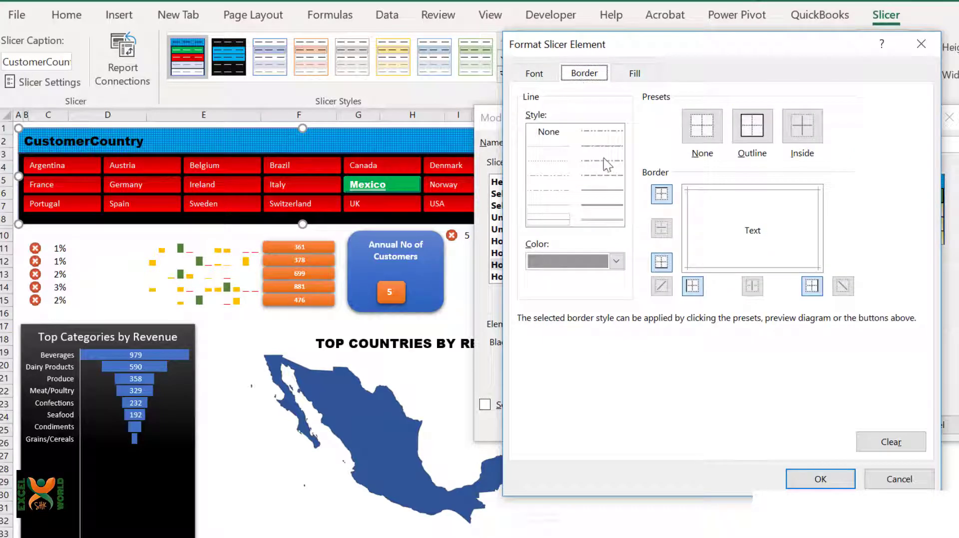
click(620, 264)
click(586, 288)
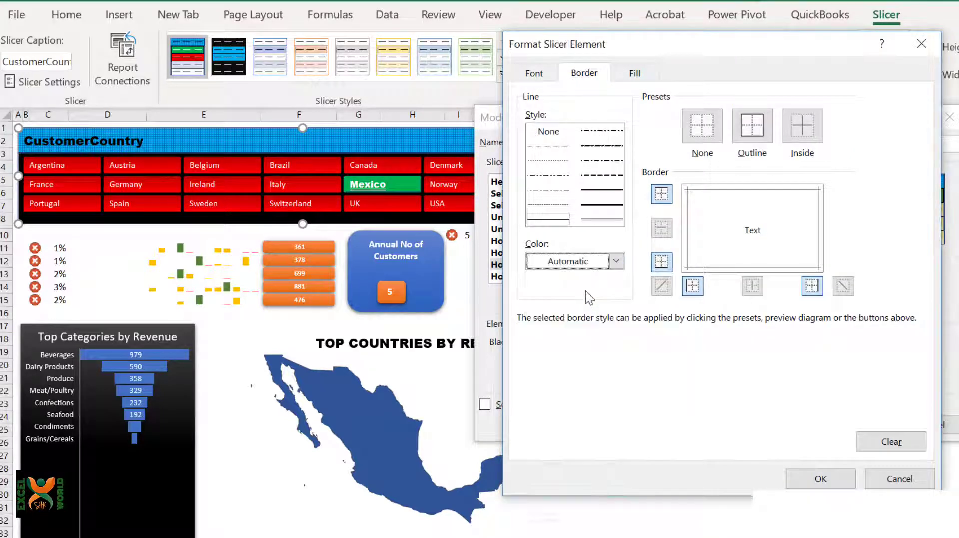
click(702, 126)
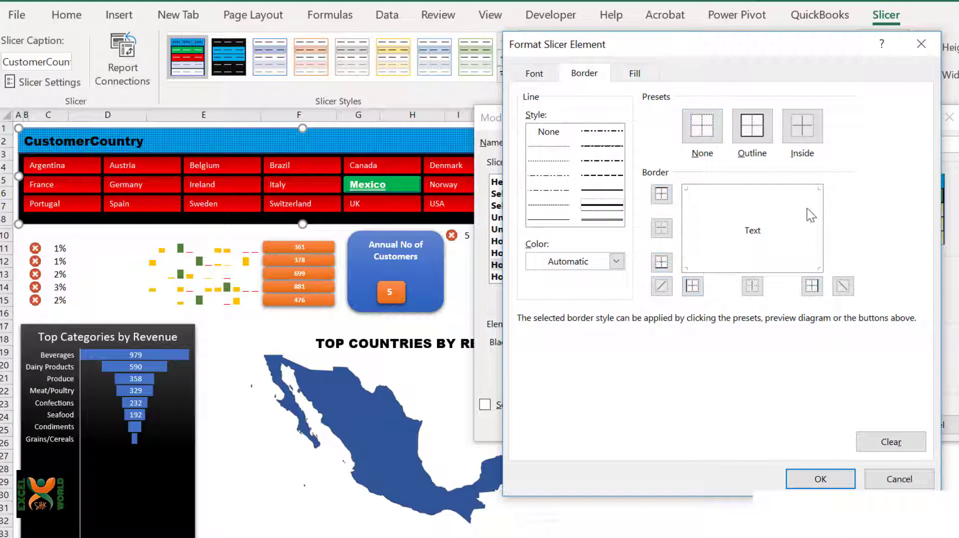
click(822, 223)
click(772, 268)
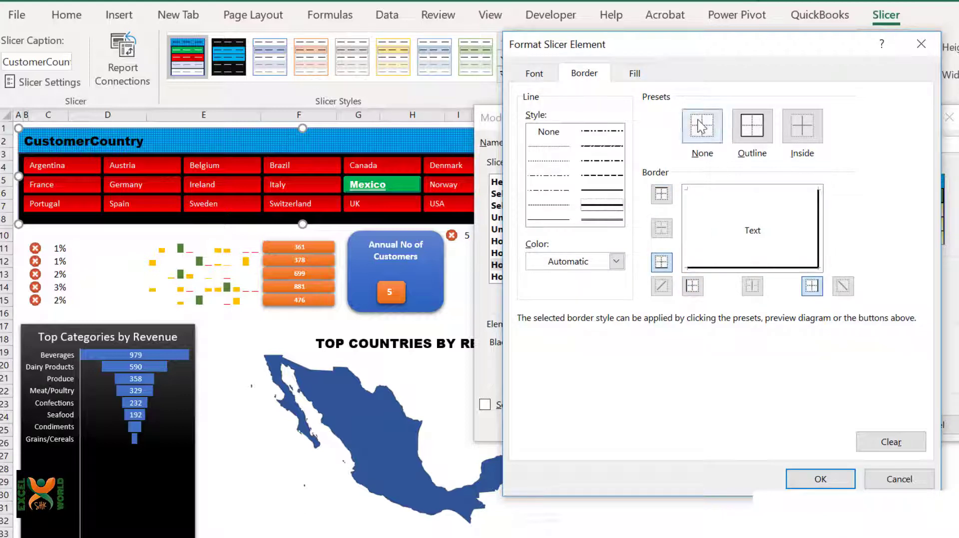
Step: Fill the Hovered Unselected Item with Data element with a two-color gradient from blue to light blue, shaded from center, and confirm the element's formatting
click(639, 72)
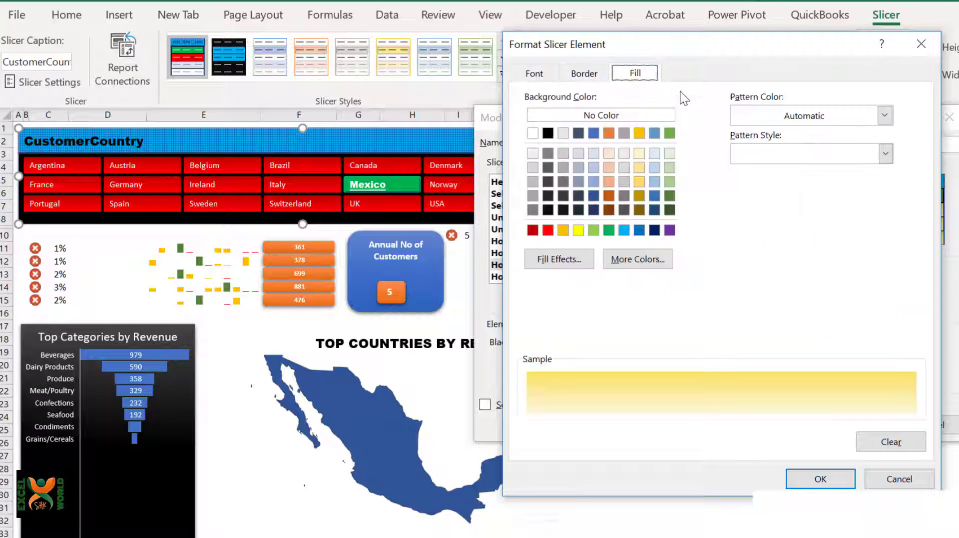
click(559, 259)
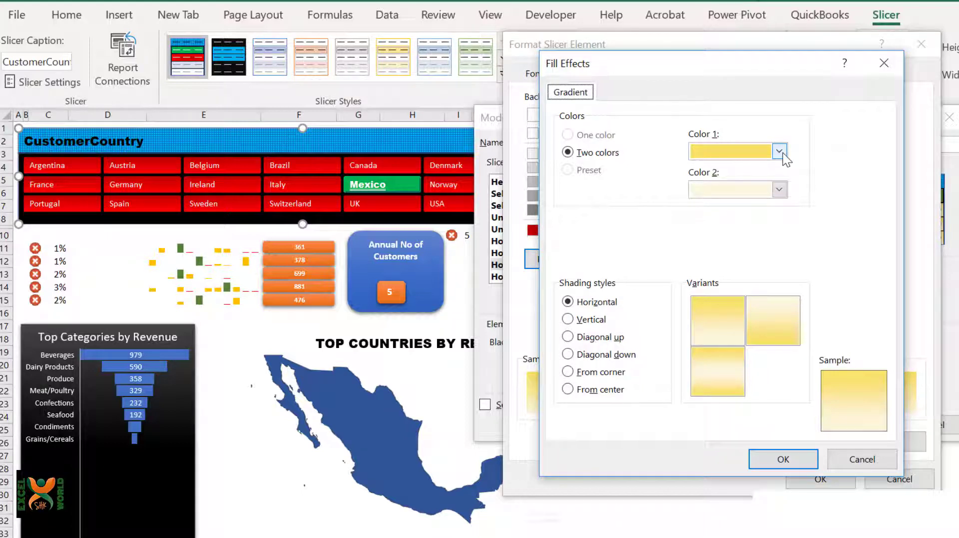
click(780, 151)
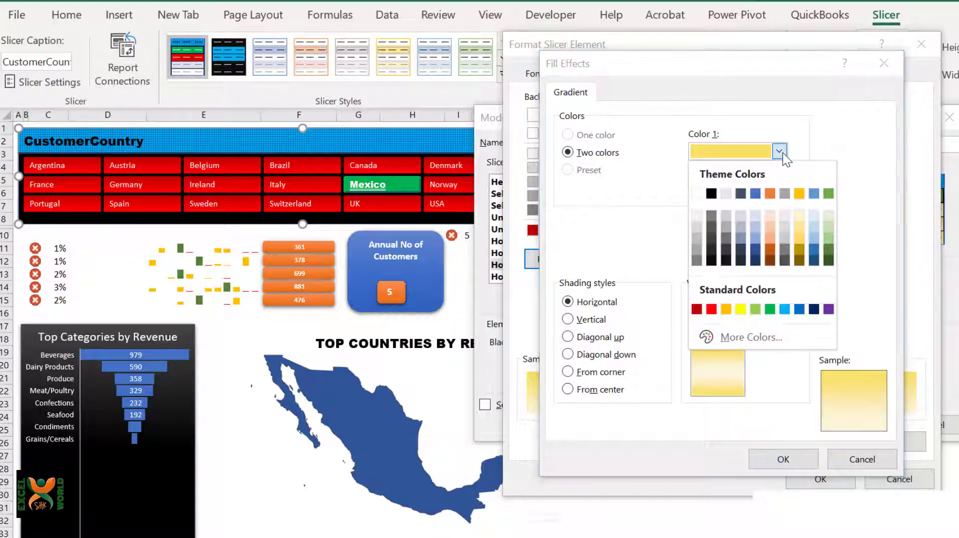
click(800, 309)
click(779, 189)
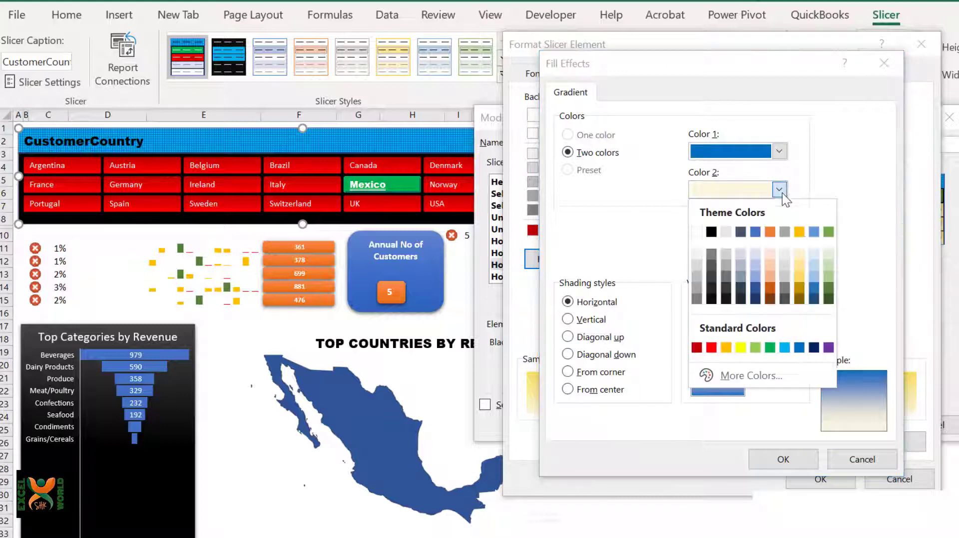
click(785, 347)
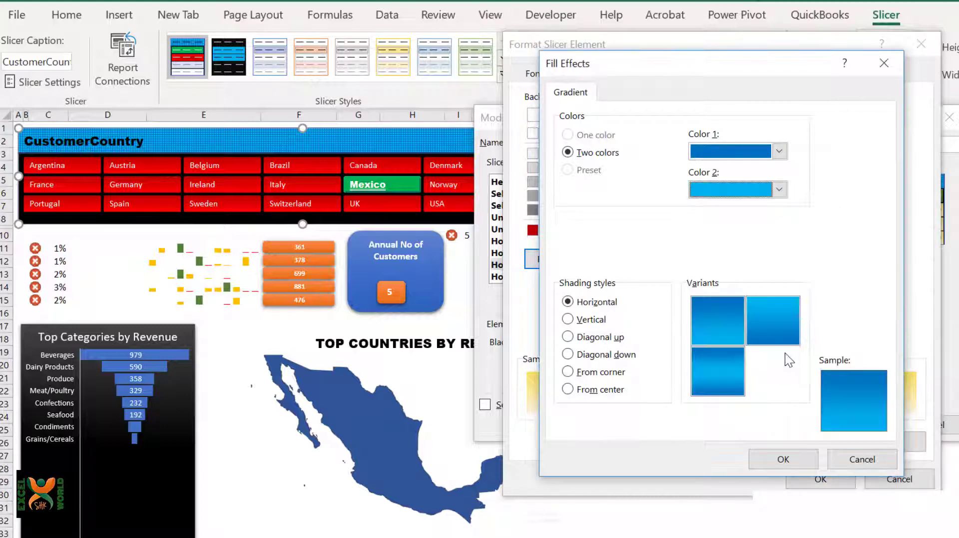
click(588, 393)
click(783, 458)
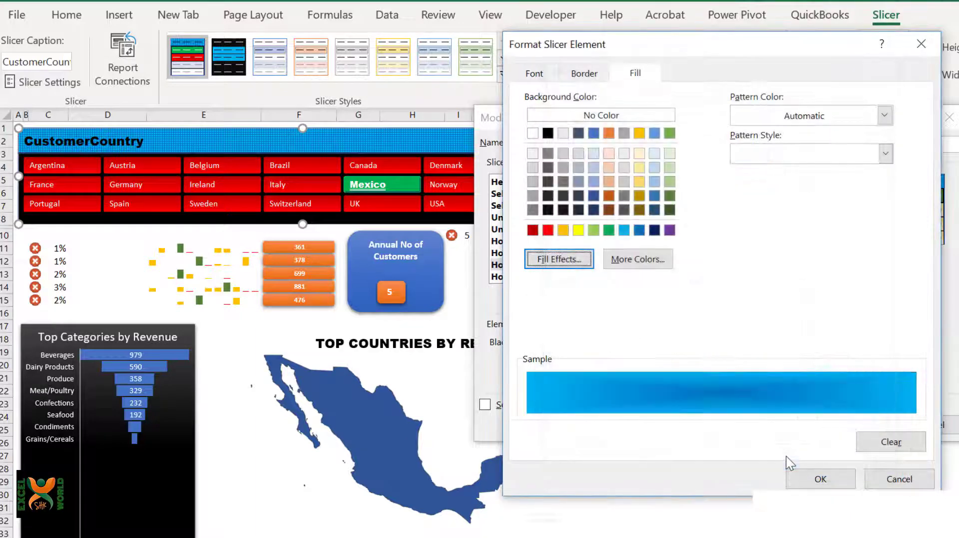
click(823, 477)
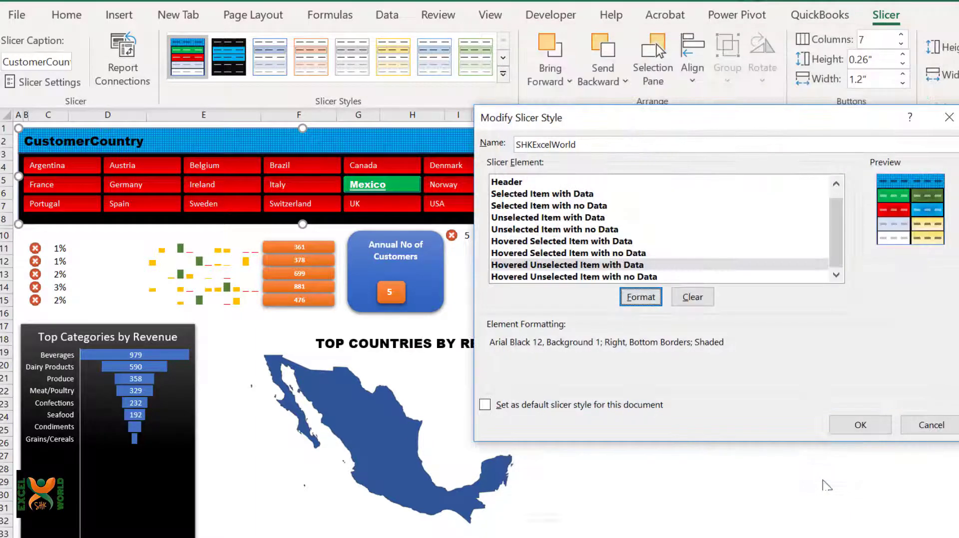
Step: Save the changes to the SHKExcelWorld slicer style and deselect the CustomerCountry slicer
click(858, 428)
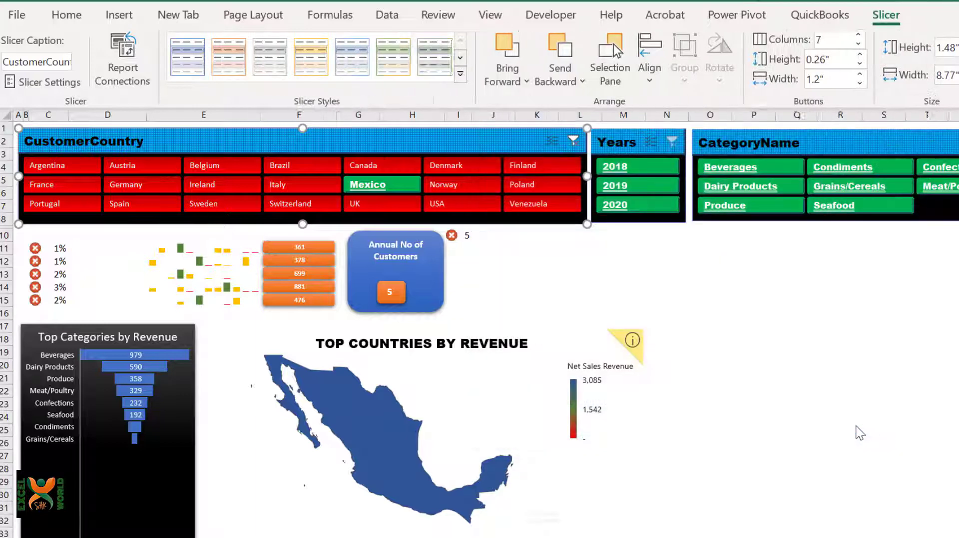
click(597, 283)
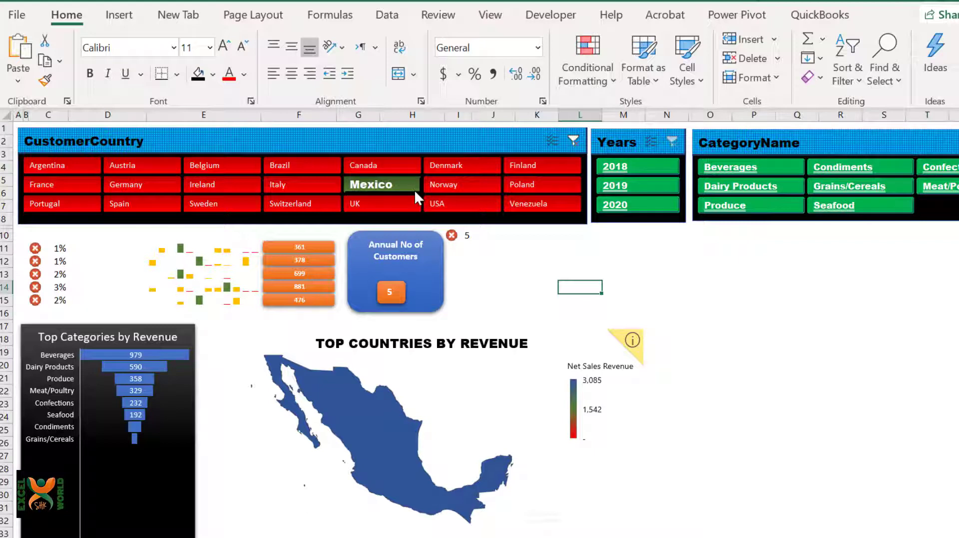
Step: Test the slicer styling by adding Italy, Ireland and Germany to the Mexico selection, and clear the CustomerCountry filter
ctrl+click(268, 185)
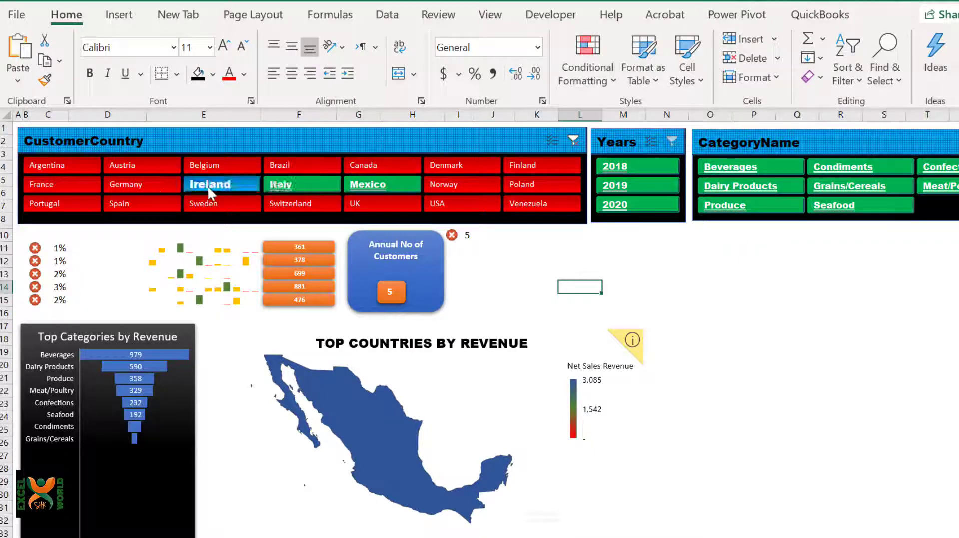
ctrl+click(208, 186)
ctrl+click(160, 184)
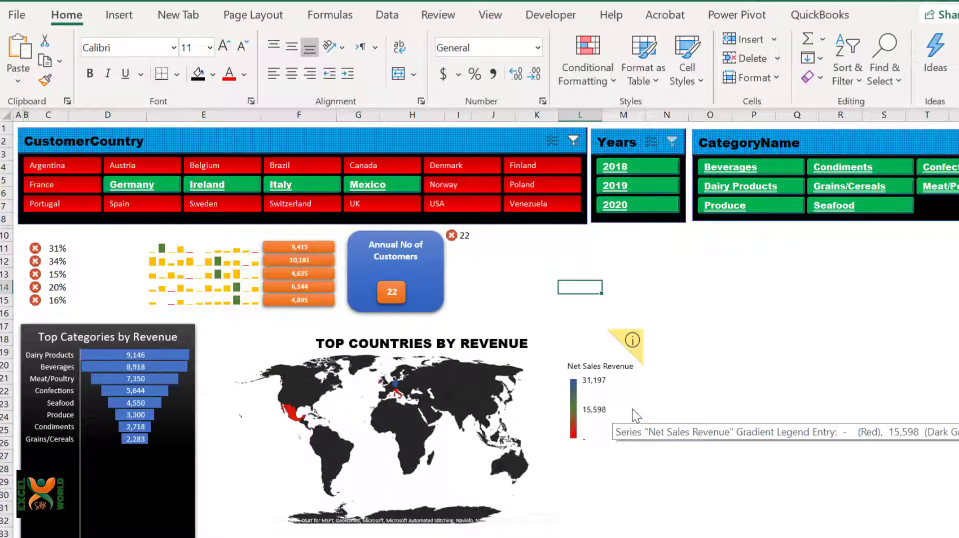
click(574, 140)
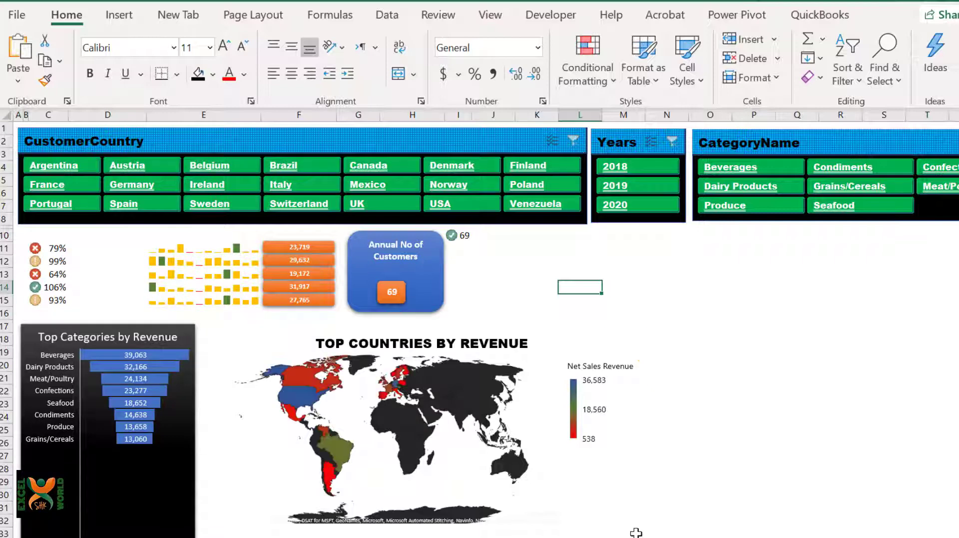
Step: Fill the whole dashboard sheet with black and remove the white background from the Top Countries by Revenue map chart
click(701, 283)
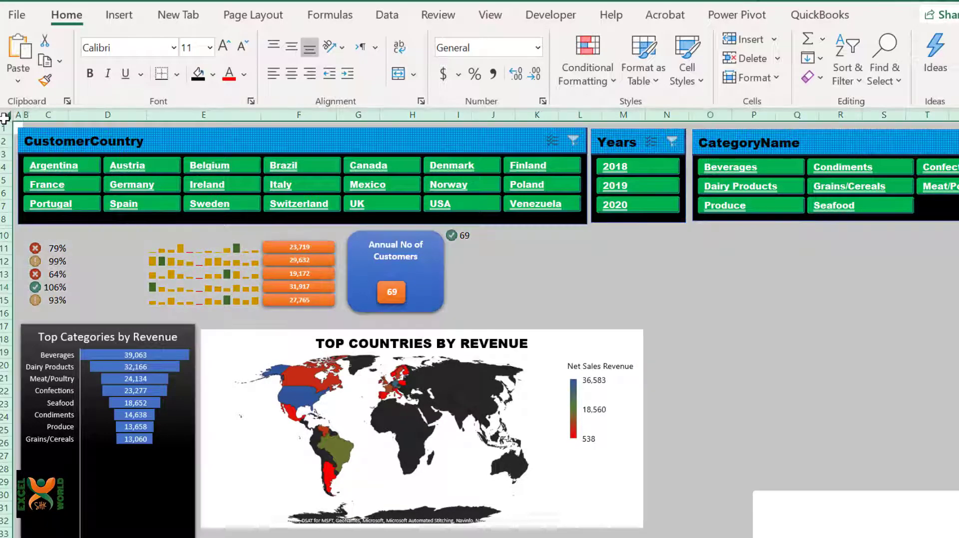
click(5, 117)
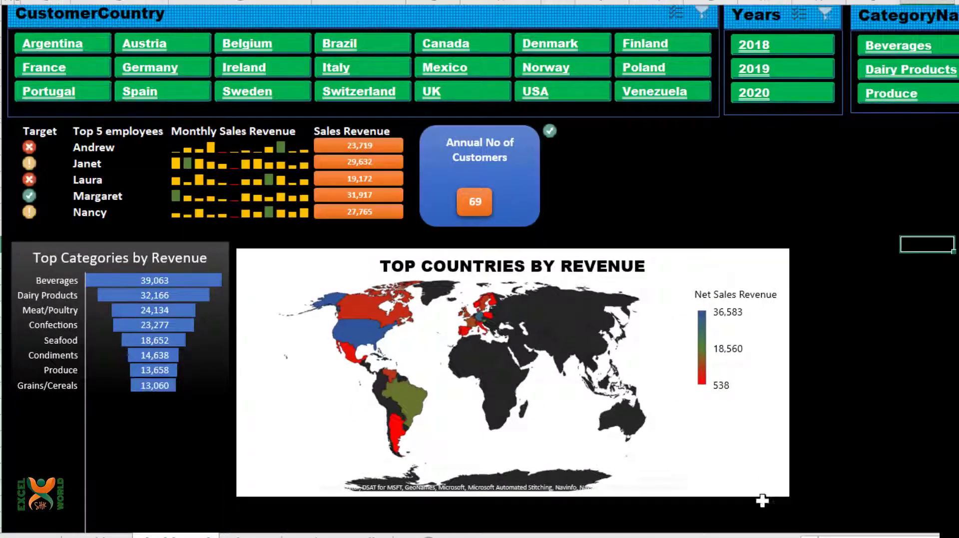
click(767, 486)
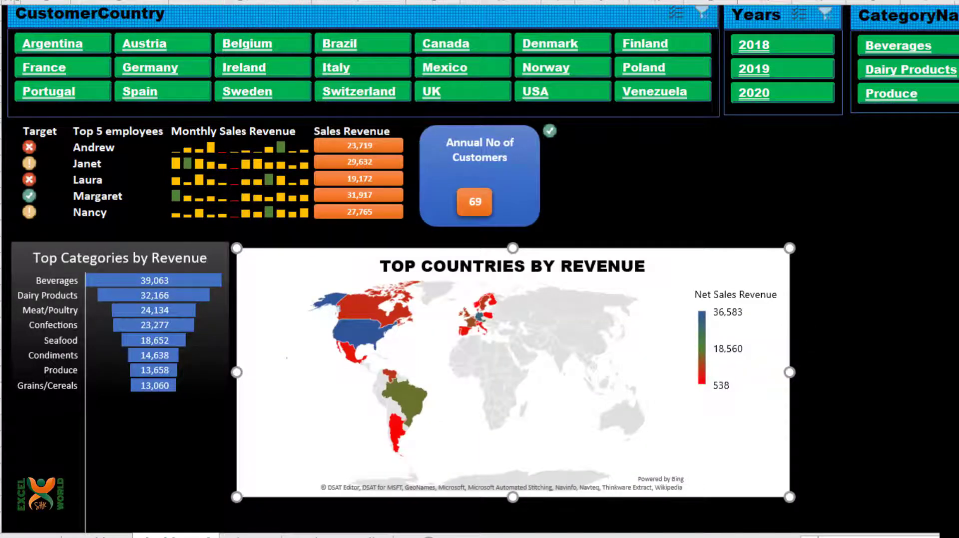
click(897, 243)
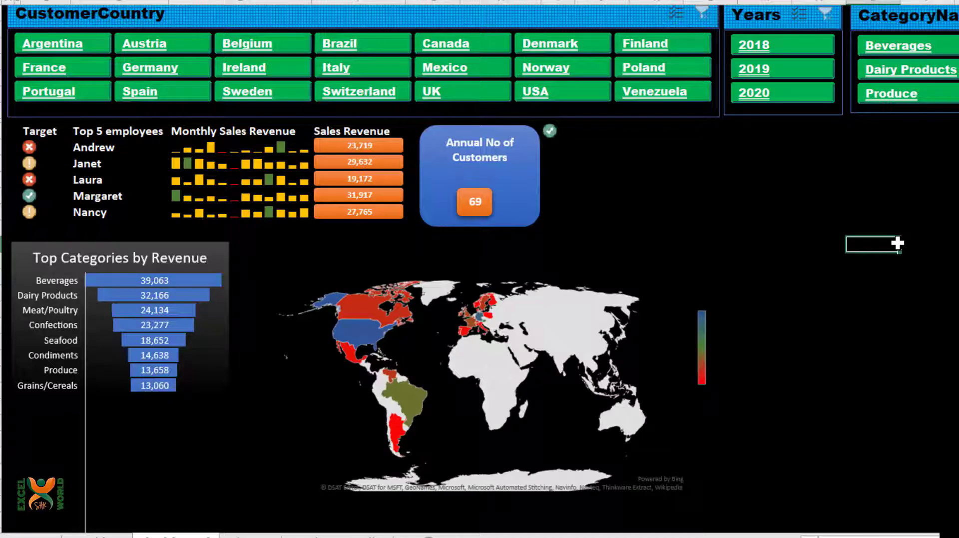
Step: Filter the dashboard to the year 2020 and to the customer countries Mexico, Ireland and Germany
click(751, 94)
ctrl+click(758, 69)
click(622, 65)
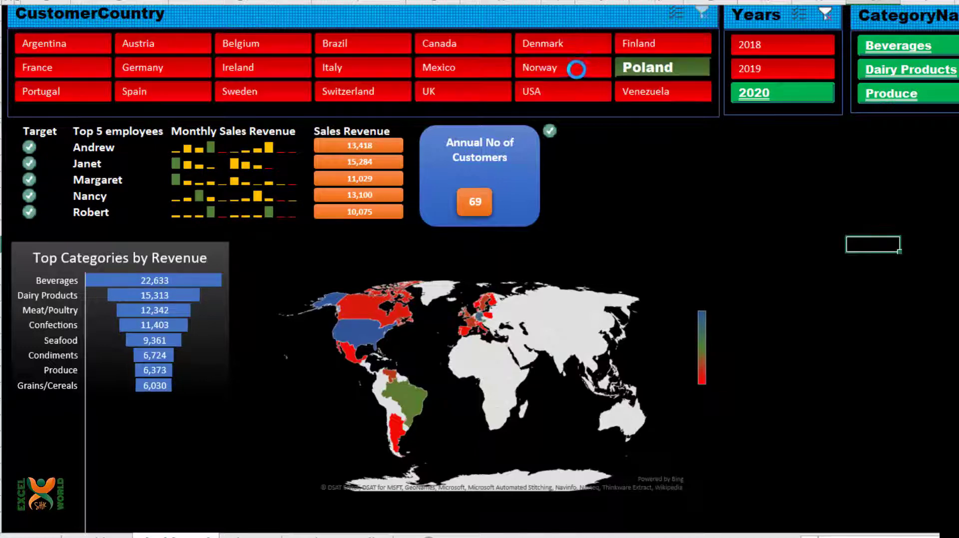
click(491, 64)
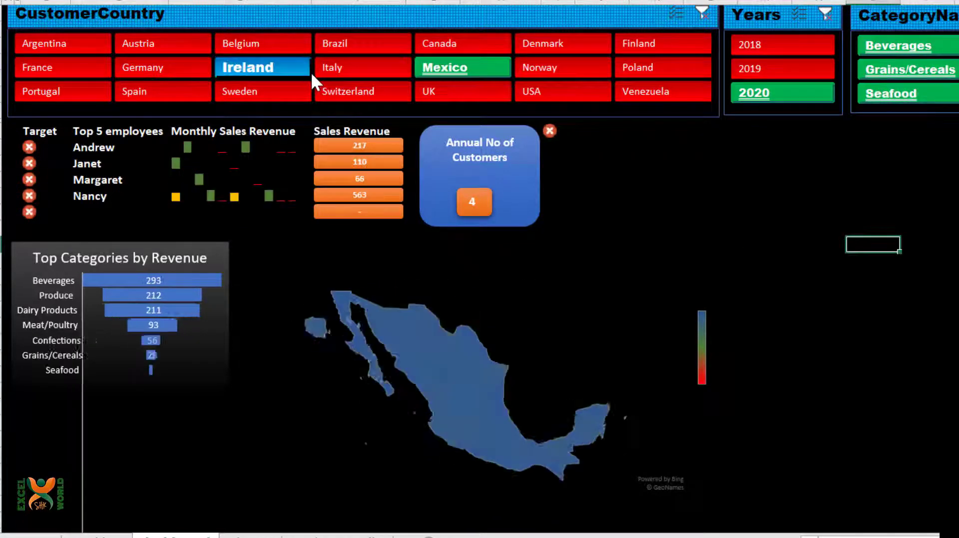
ctrl+click(309, 71)
ctrl+click(178, 69)
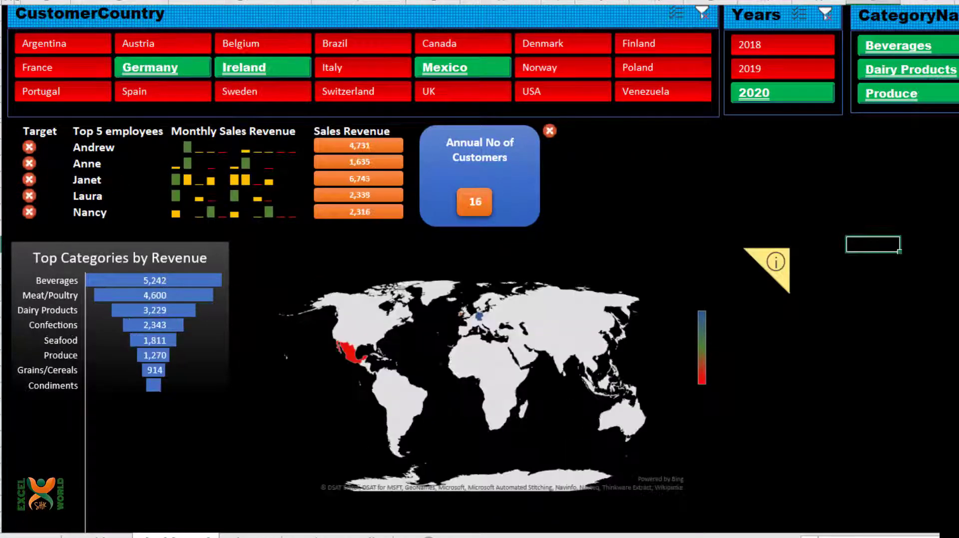